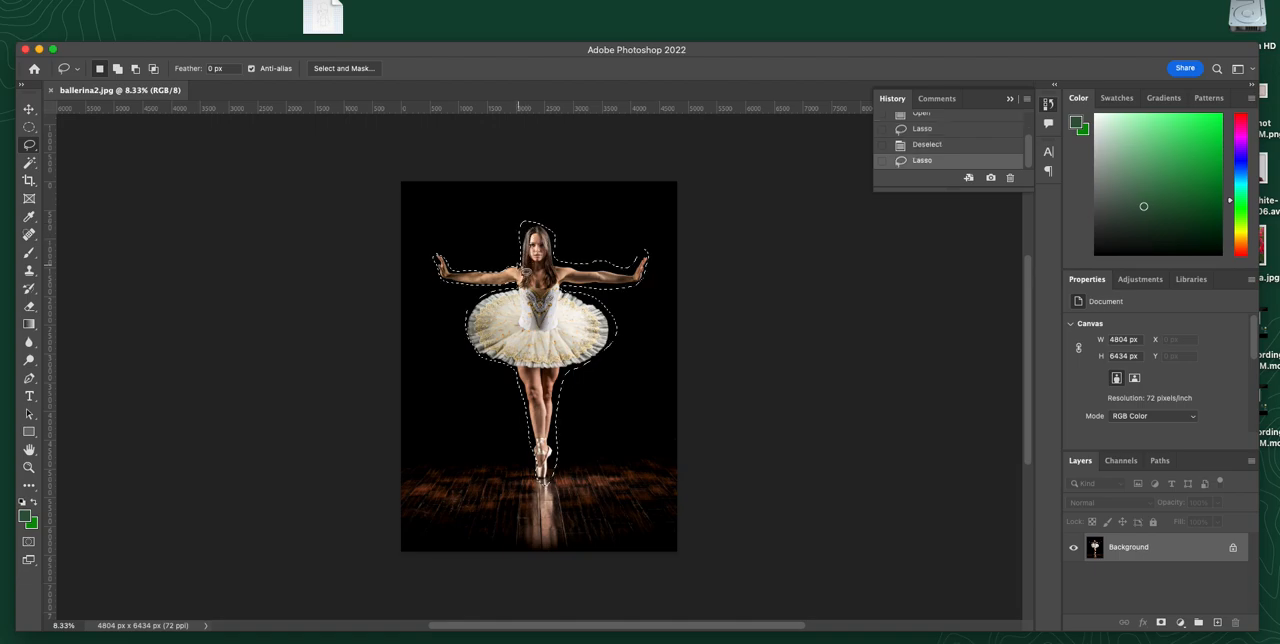
Step: Clear the current selection, outline the arm at the photo's left with the Polygonal Lasso, and deselect it again
{"action": "left_click", "coordinate": [458, 220]}
{"action": "left_click_drag", "start_coordinate": [29, 146], "coordinate": [52, 155]}
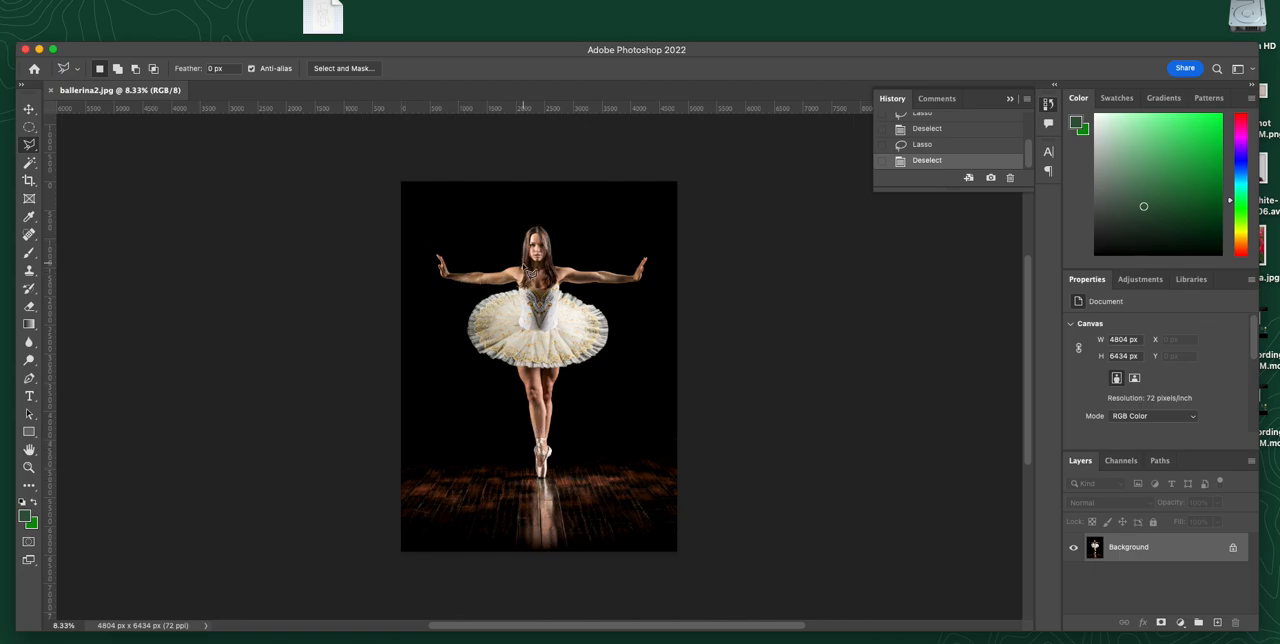
{"action": "left_click", "coordinate": [508, 270]}
{"action": "left_click", "coordinate": [430, 244]}
{"action": "left_click", "coordinate": [428, 284]}
{"action": "left_click", "coordinate": [510, 270]}
{"action": "key", "text": "super+d"}
Step: Trace the outline of the whole ballerina with the Magnetic Lasso and close it at her shoulder
{"action": "left_click", "coordinate": [33, 147]}
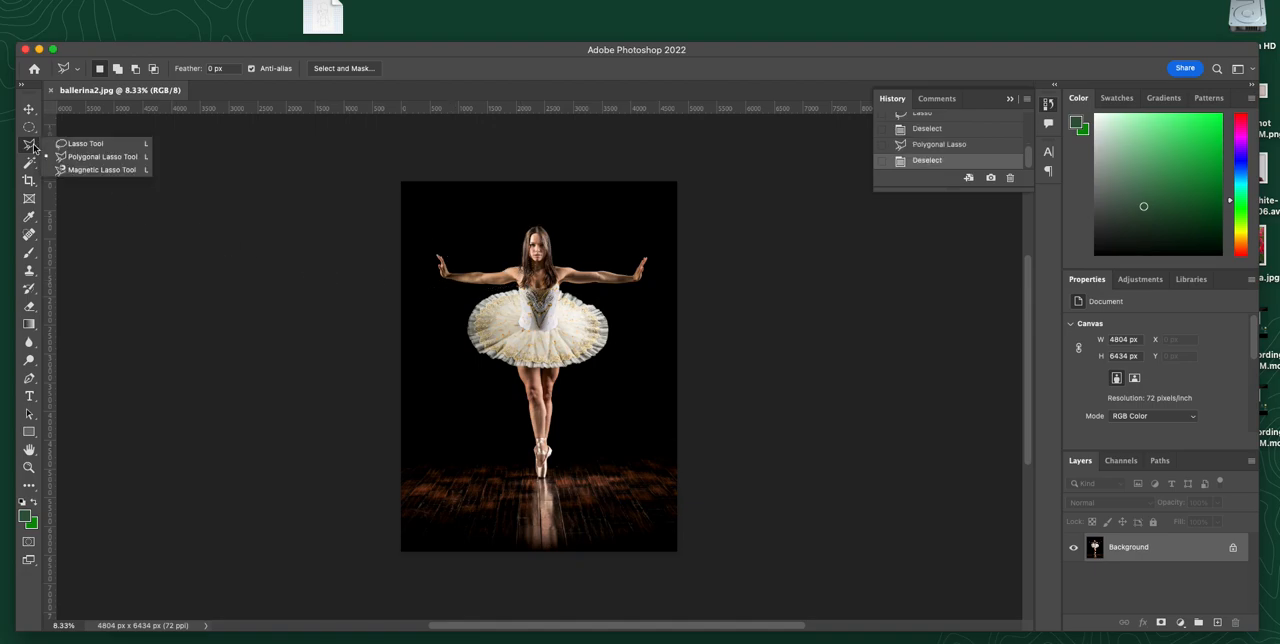
{"action": "left_click", "coordinate": [65, 174]}
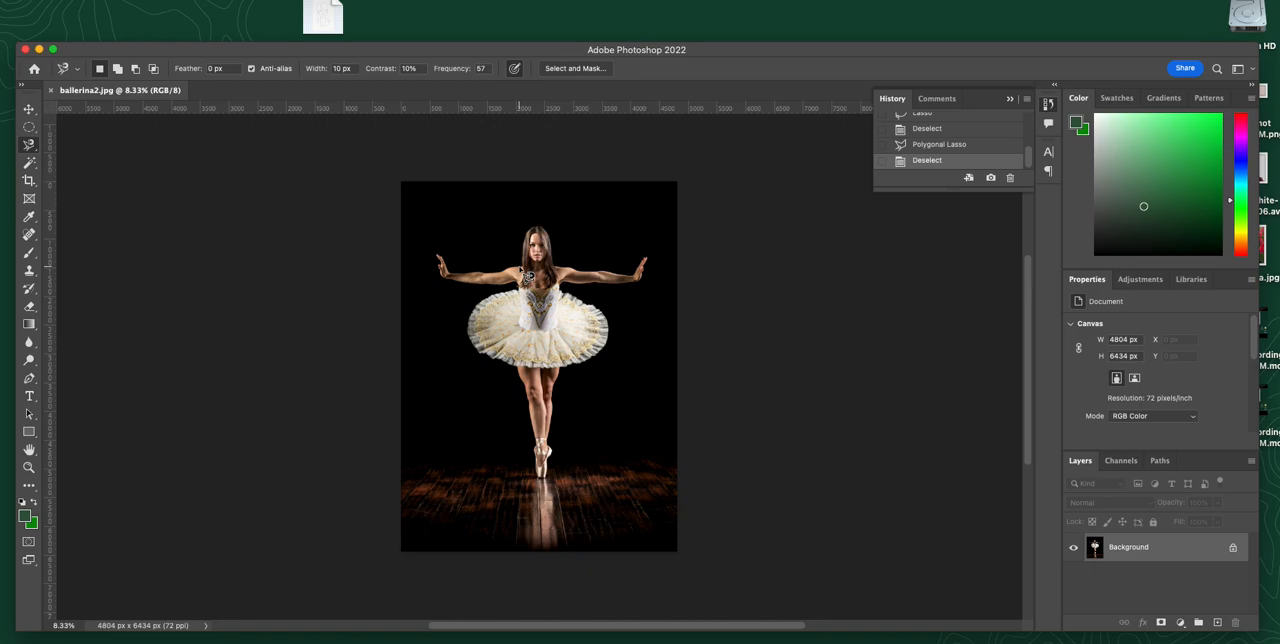
{"action": "scroll", "coordinate": [521, 272], "scroll_direction": "up", "scroll_amount": 1}
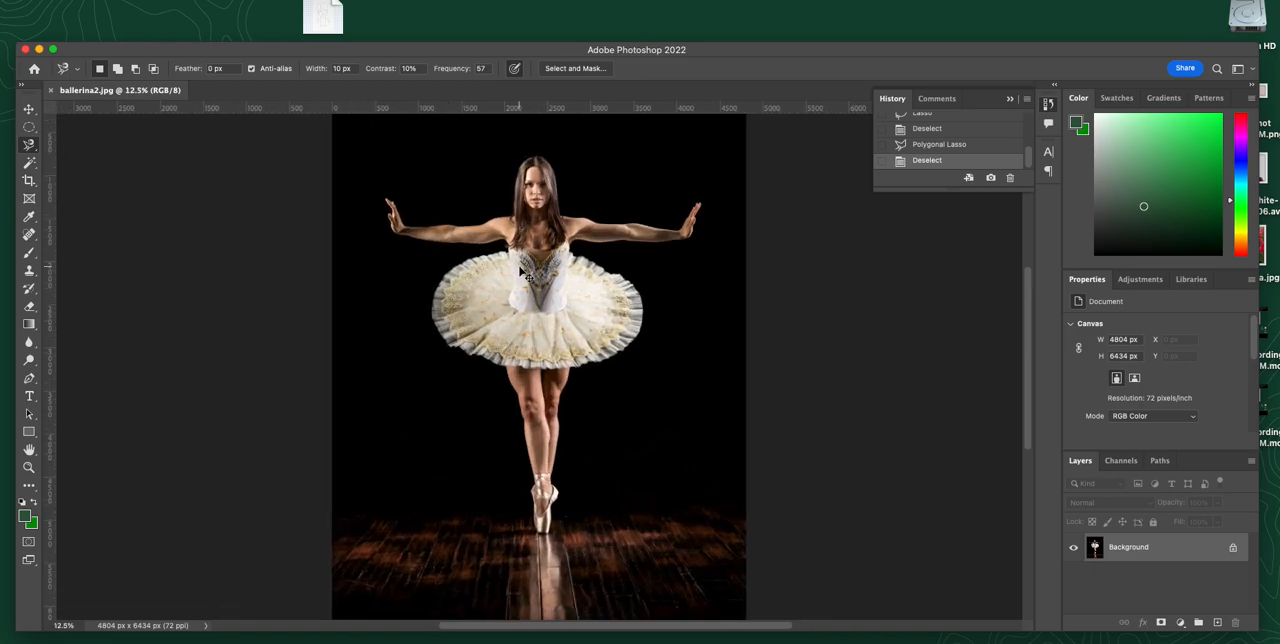
{"action": "left_click", "coordinate": [519, 222]}
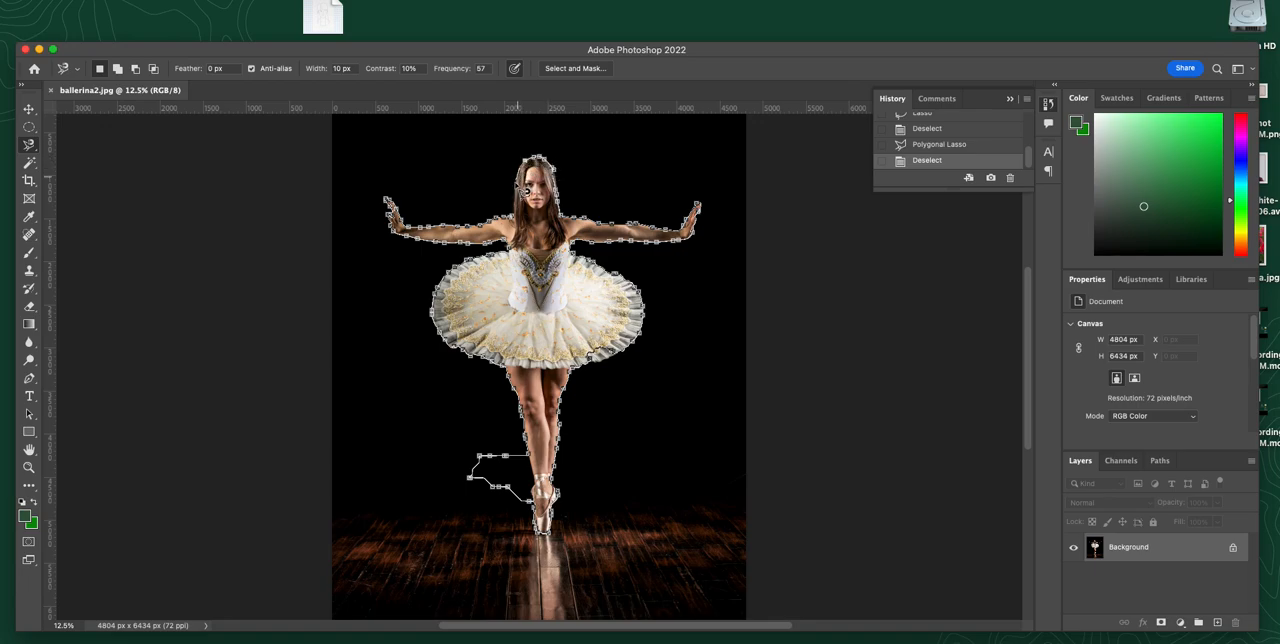
{"action": "left_click", "coordinate": [524, 226]}
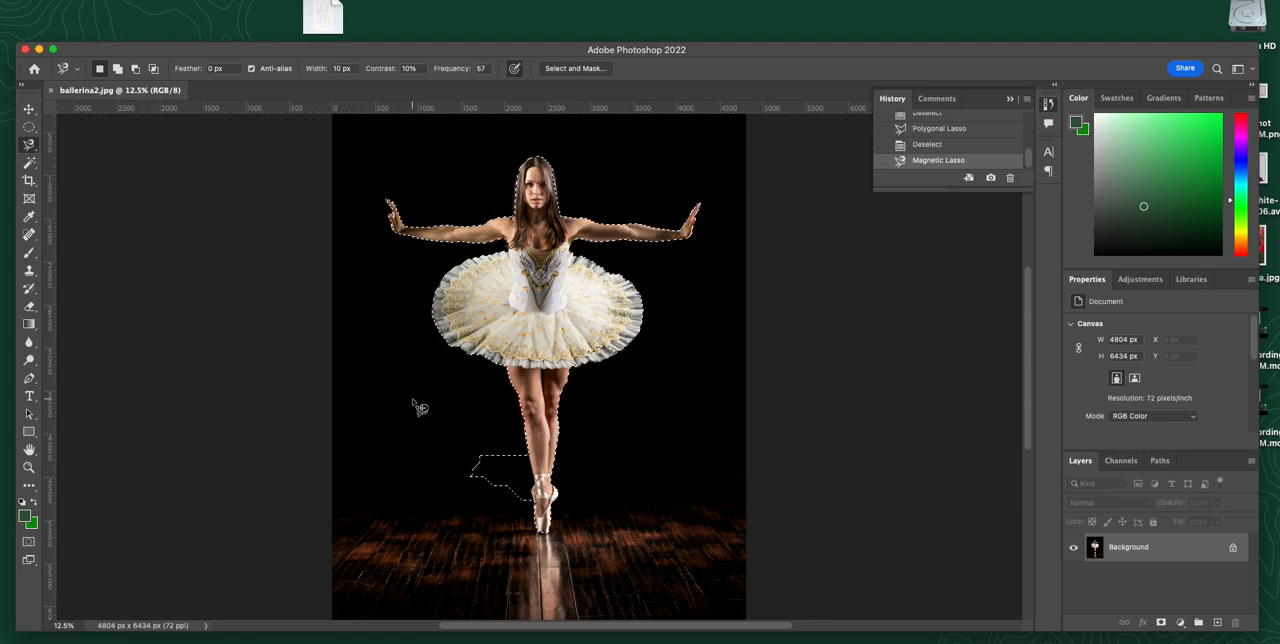
Step: Examine how closely the selection follows the ballerina's hair and shoulders, and check the outline around the rest of her figure
{"action": "left_click", "coordinate": [29, 467]}
{"action": "left_click_drag", "start_coordinate": [543, 182], "coordinate": [660, 266]}
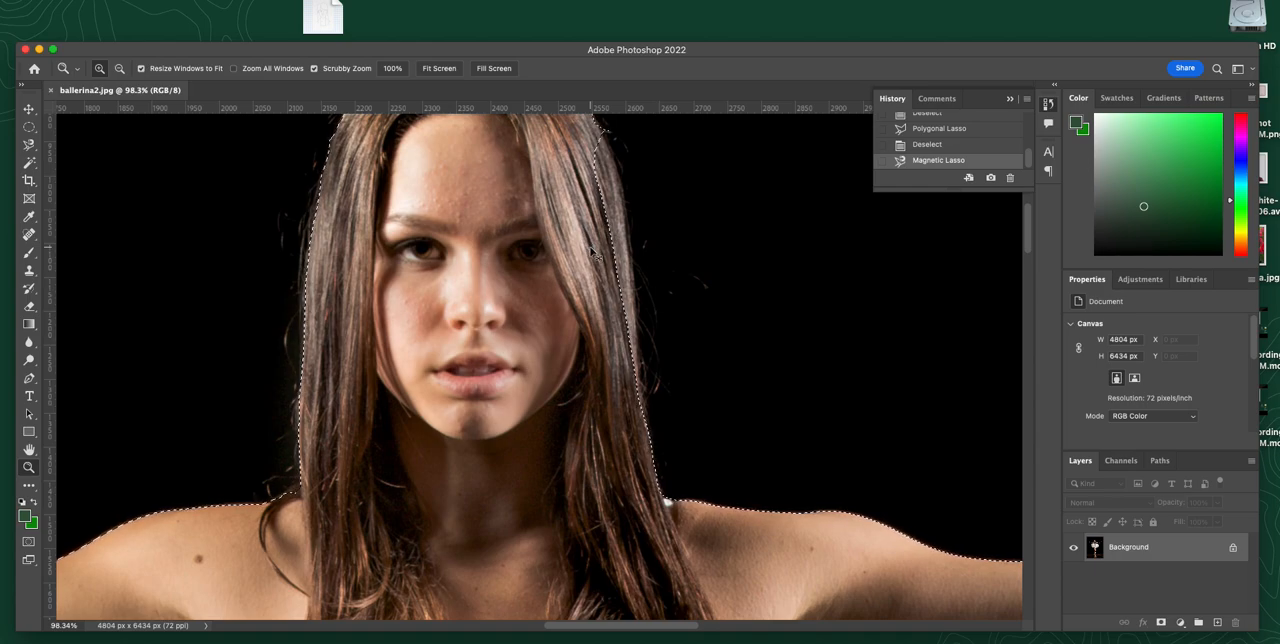
{"action": "key", "text": "super+minus"}
{"action": "key", "text": "super+minus"}
{"action": "key", "text": "super+minus"}
{"action": "key", "text": "super+minus"}
{"action": "key", "text": "super+minus"}
{"action": "key", "text": "super+minus"}
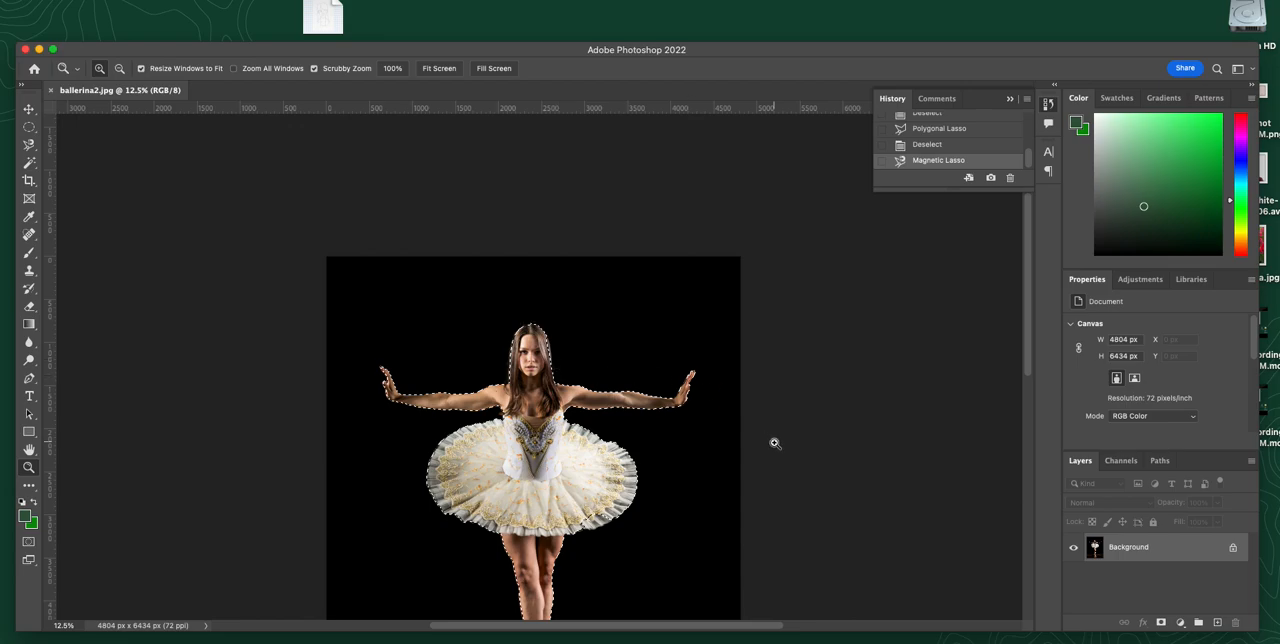
{"action": "scroll", "coordinate": [1027, 377], "scroll_direction": "up", "scroll_amount": 1}
{"action": "left_click_drag", "start_coordinate": [1027, 377], "coordinate": [1027, 440]}
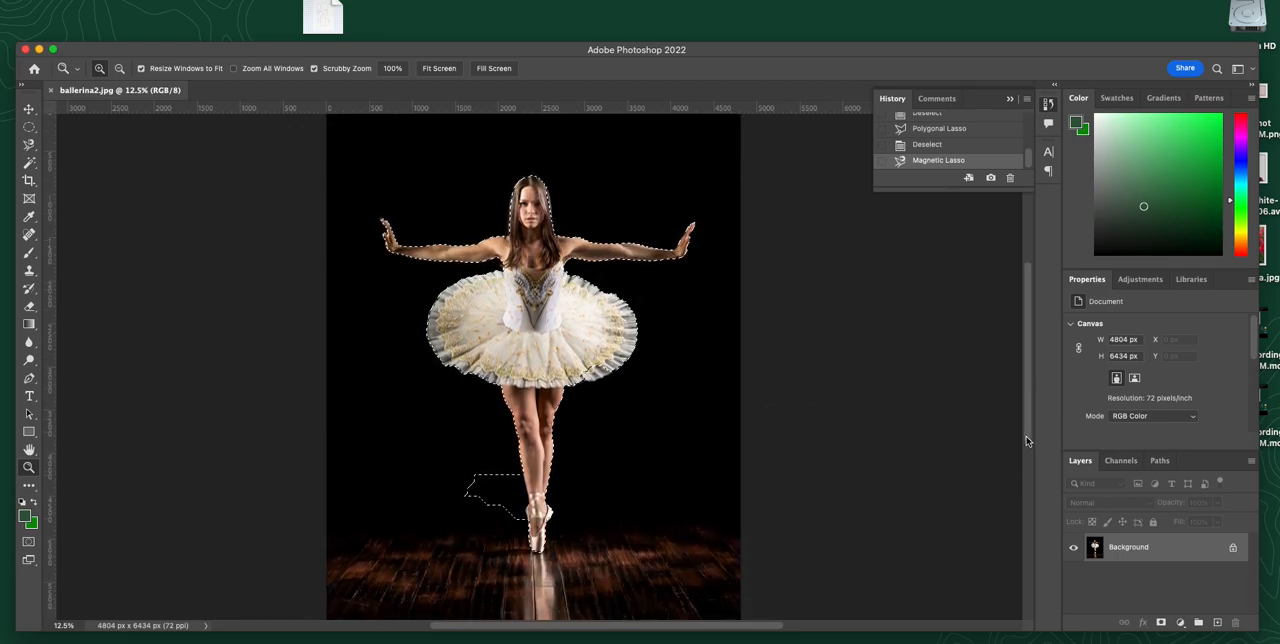
Step: Deselect the ballerina, brush over the dark background around her with the Quick Selection tool, and deselect again
{"action": "key", "text": "super+d"}
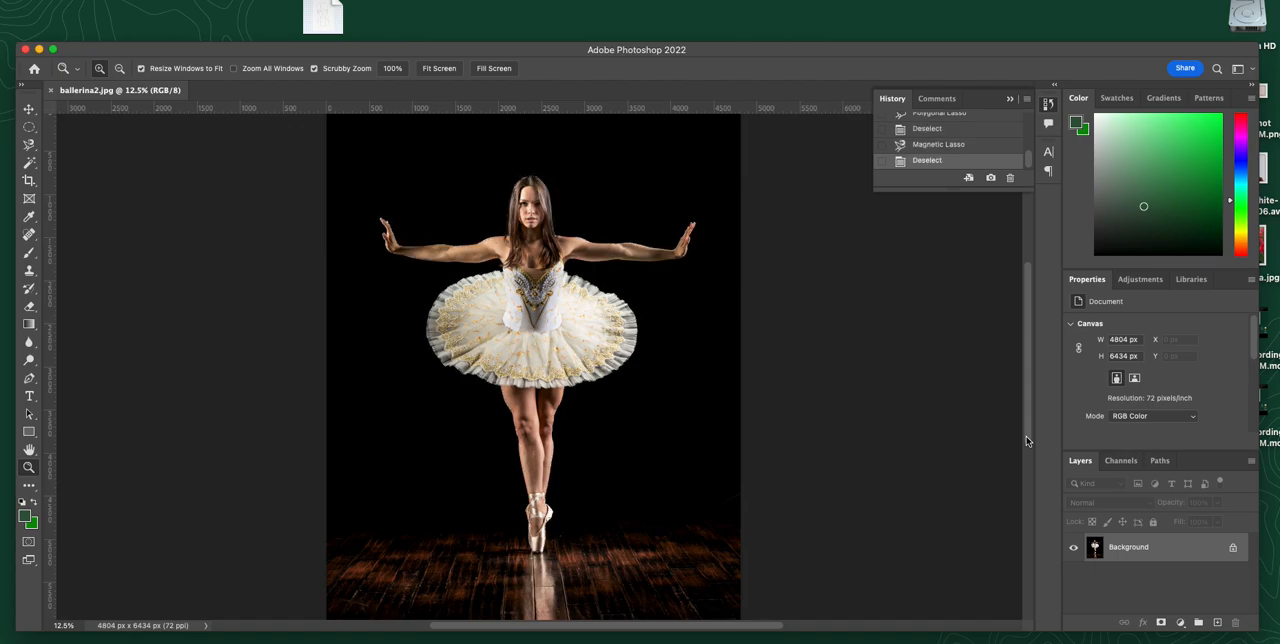
{"action": "left_click", "coordinate": [31, 163]}
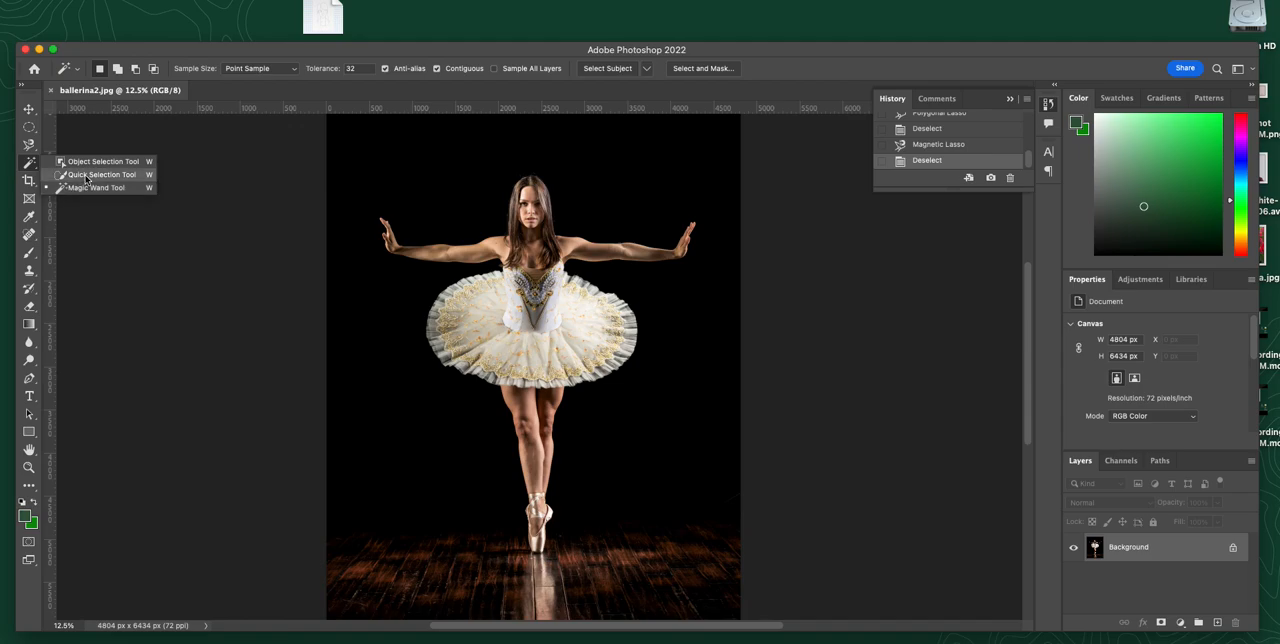
{"action": "left_click", "coordinate": [85, 175]}
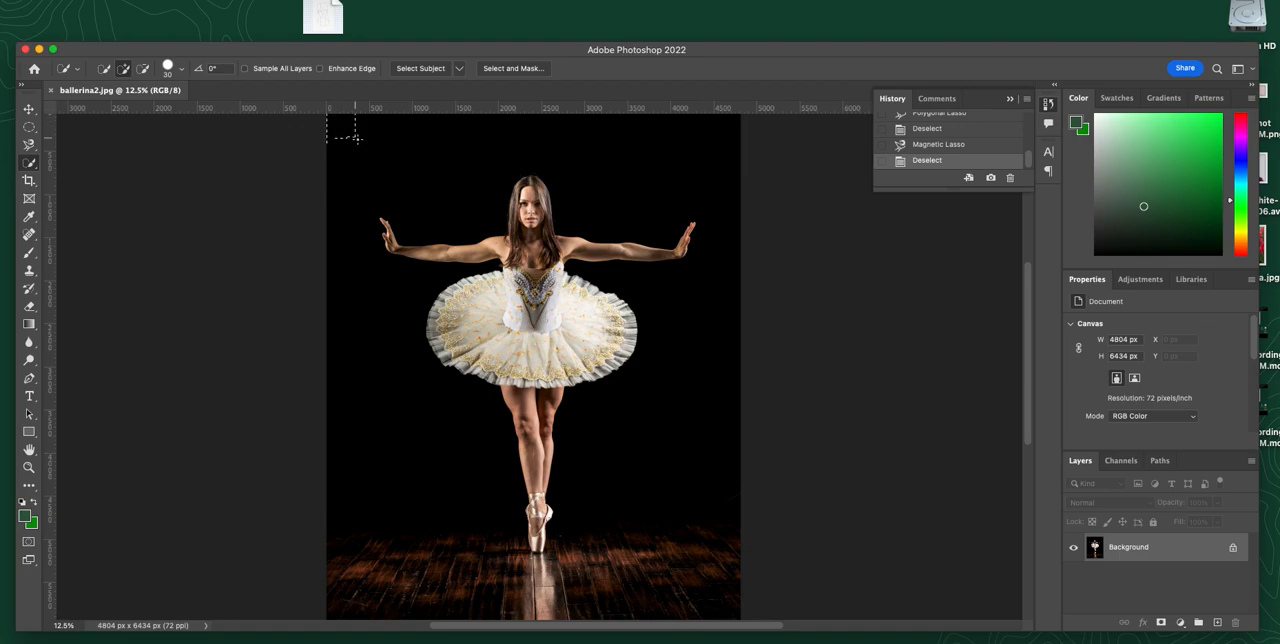
{"action": "left_click_drag", "start_coordinate": [399, 162], "coordinate": [445, 193]}
{"action": "mouse_move", "coordinate": [420, 231]}
{"action": "left_mouse_down"}
{"action": "mouse_move", "coordinate": [370, 256]}
{"action": "mouse_move", "coordinate": [434, 420]}
{"action": "left_mouse_up"}
{"action": "mouse_move", "coordinate": [520, 484]}
{"action": "left_mouse_down"}
{"action": "mouse_move", "coordinate": [616, 535]}
{"action": "mouse_move", "coordinate": [667, 376]}
{"action": "left_mouse_up"}
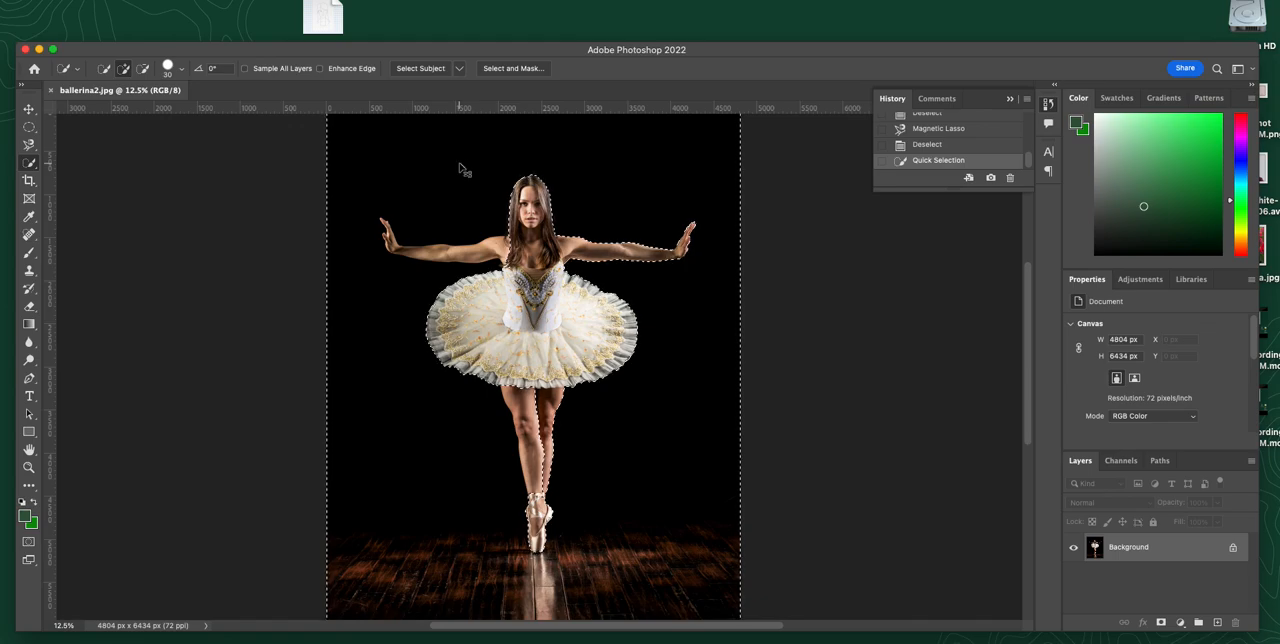
{"action": "key", "text": "super+d"}
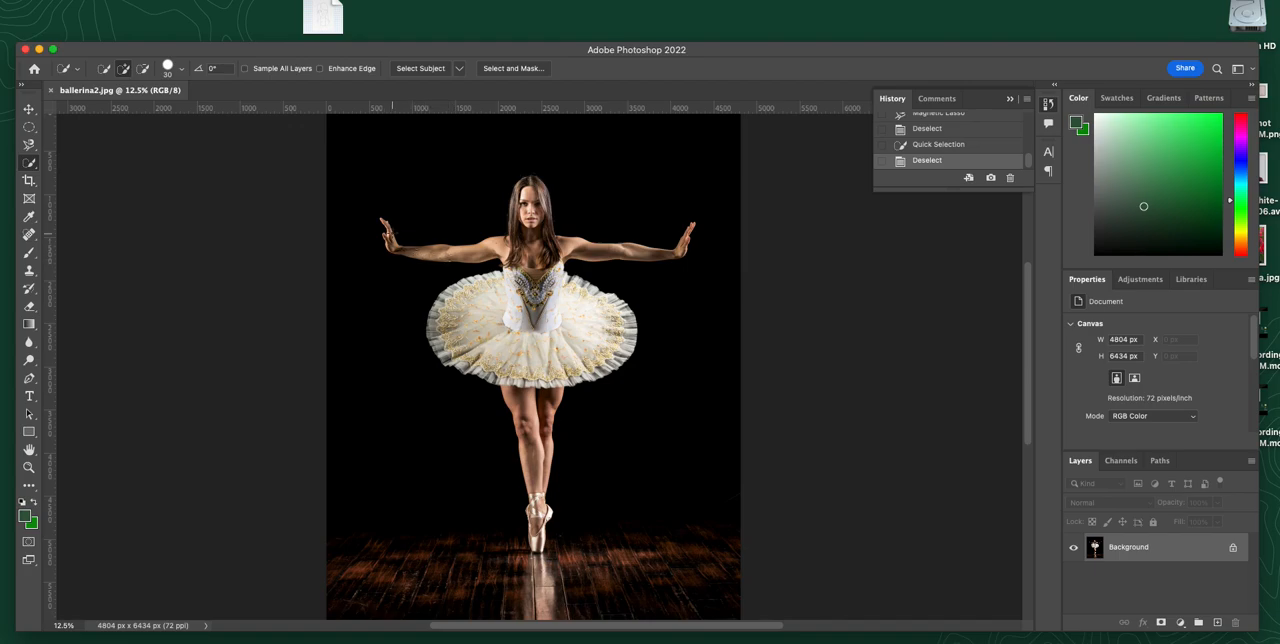
Step: Select the whole ballerina with the Quick Selection tool, covering both arms, the head, the tutu, the legs and the shoes
{"action": "left_click", "coordinate": [388, 228]}
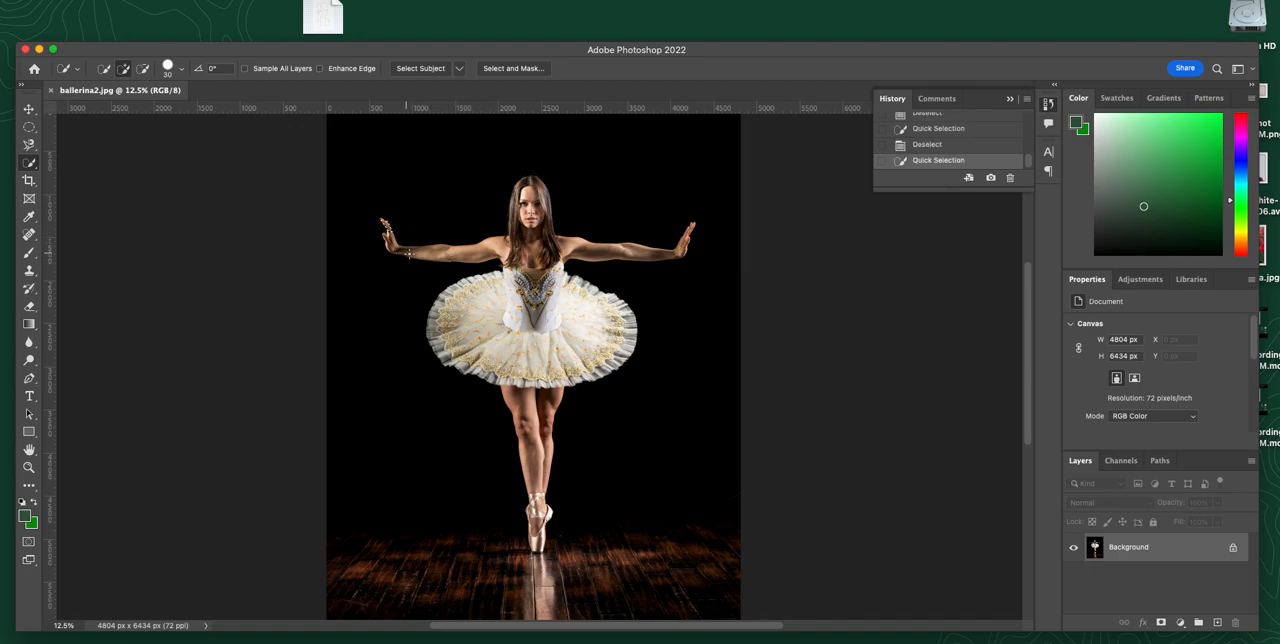
{"action": "left_click_drag", "start_coordinate": [390, 240], "coordinate": [467, 248]}
{"action": "mouse_move", "coordinate": [524, 250]}
{"action": "left_mouse_down"}
{"action": "mouse_move", "coordinate": [575, 236]}
{"action": "mouse_move", "coordinate": [603, 252]}
{"action": "mouse_move", "coordinate": [672, 246]}
{"action": "mouse_move", "coordinate": [645, 256]}
{"action": "left_mouse_up"}
{"action": "left_click_drag", "start_coordinate": [537, 222], "coordinate": [529, 190]}
{"action": "left_click_drag", "start_coordinate": [527, 274], "coordinate": [461, 280]}
{"action": "mouse_move", "coordinate": [466, 355]}
{"action": "left_mouse_down"}
{"action": "mouse_move", "coordinate": [485, 365]}
{"action": "mouse_move", "coordinate": [538, 335]}
{"action": "mouse_move", "coordinate": [565, 378]}
{"action": "mouse_move", "coordinate": [610, 366]}
{"action": "mouse_move", "coordinate": [565, 278]}
{"action": "left_mouse_up"}
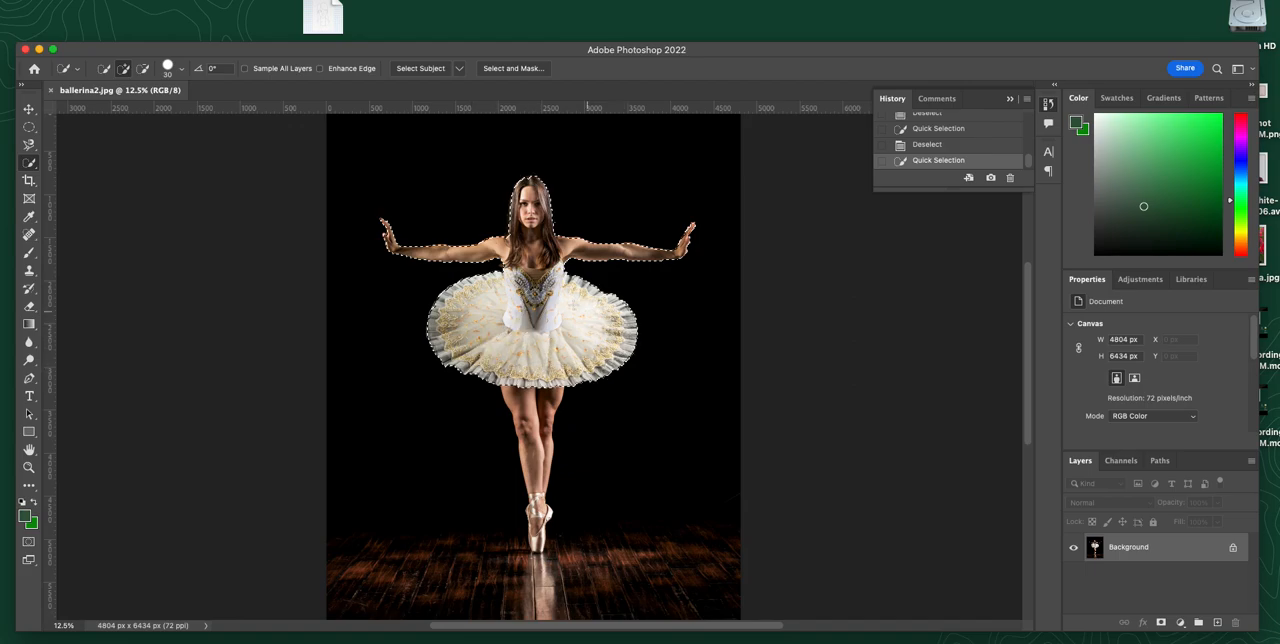
{"action": "mouse_move", "coordinate": [565, 396]}
{"action": "left_mouse_down"}
{"action": "mouse_move", "coordinate": [530, 482]}
{"action": "mouse_move", "coordinate": [540, 548]}
{"action": "mouse_move", "coordinate": [530, 540]}
{"action": "left_mouse_up"}
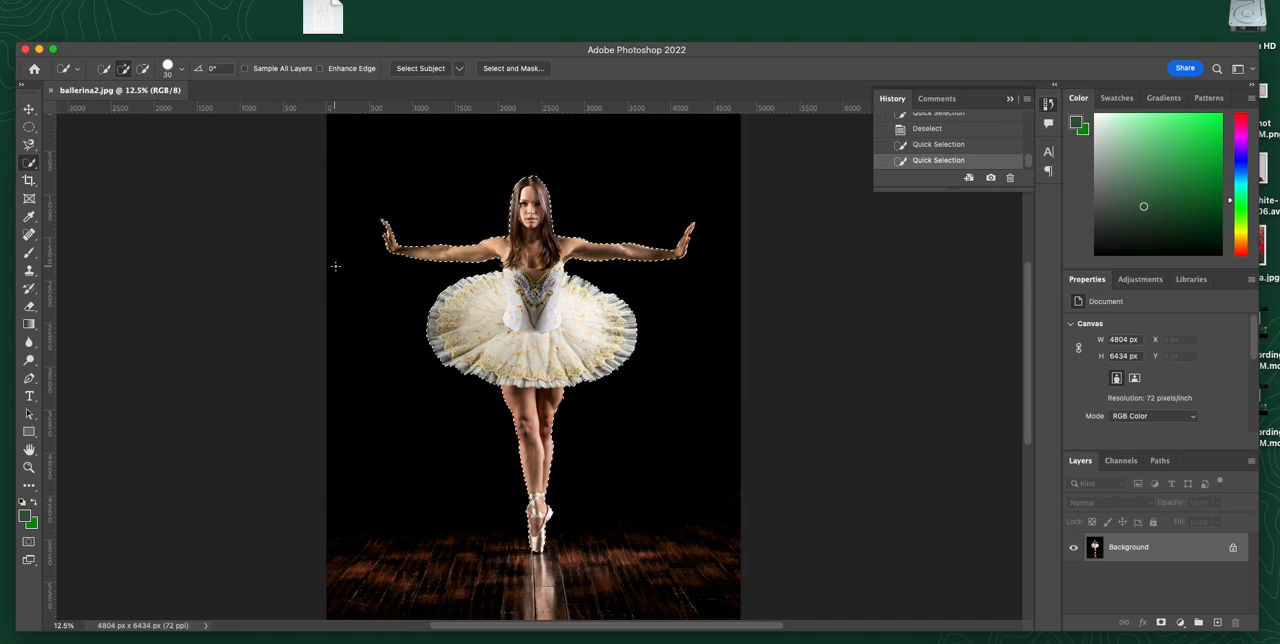
Step: Clear the selection and select the black background with the Magic Wand at a tolerance of 32
{"action": "right_click", "coordinate": [30, 167]}
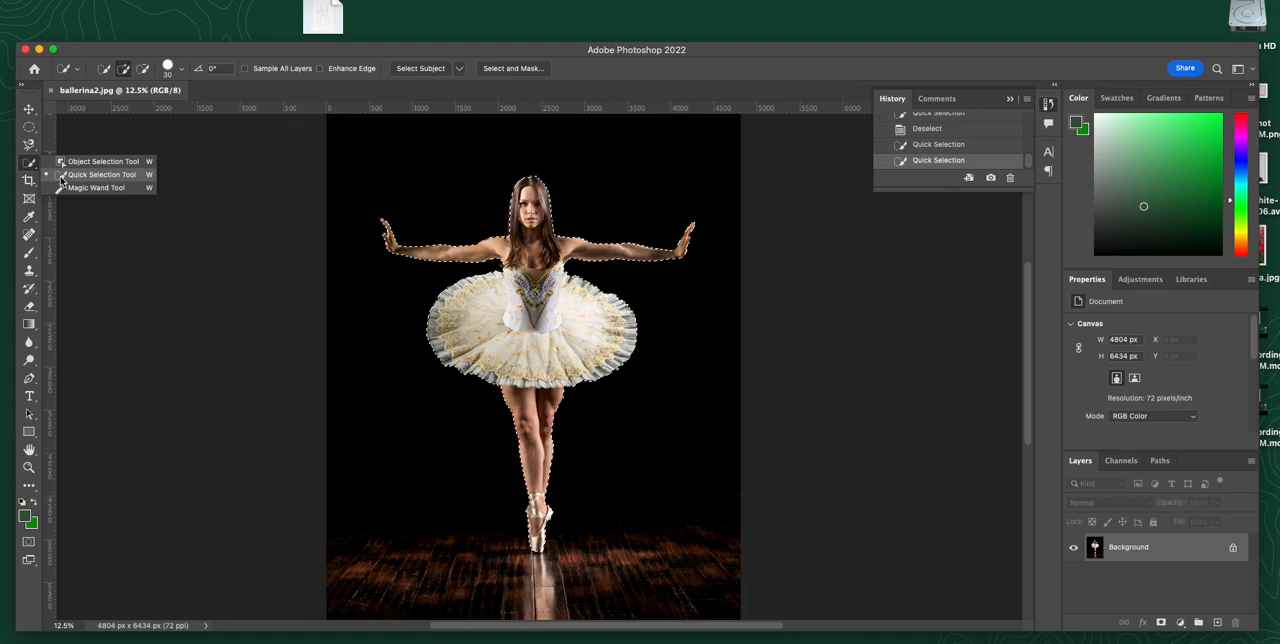
{"action": "left_click", "coordinate": [62, 176]}
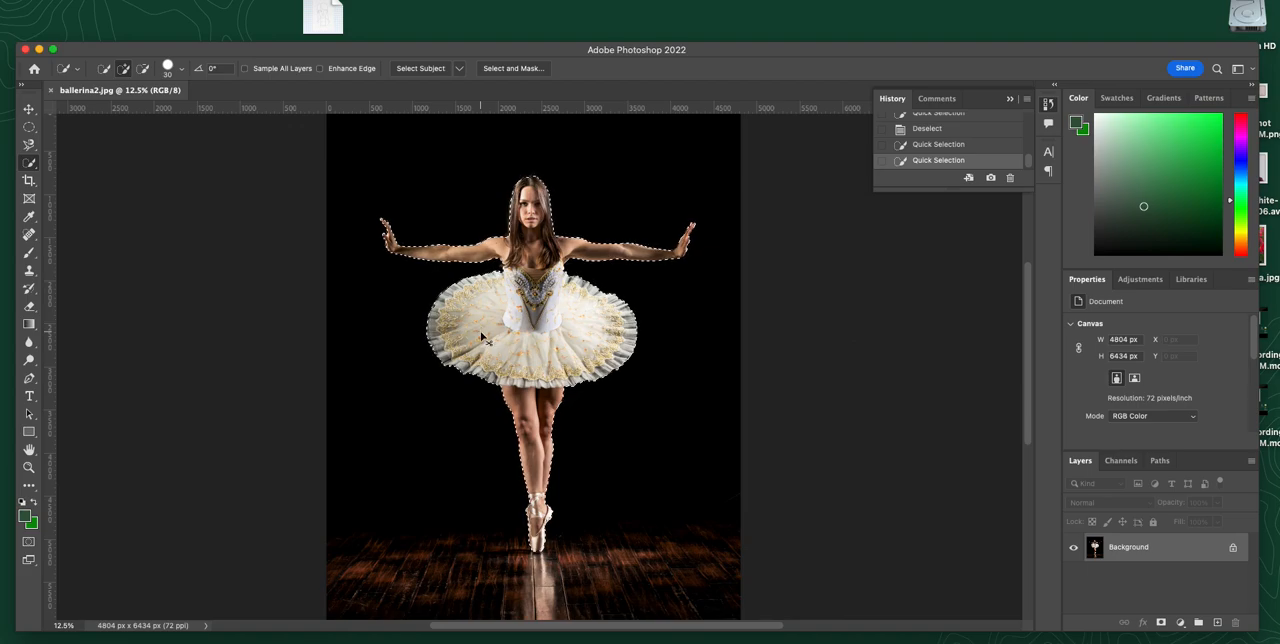
{"action": "key", "text": "super+d"}
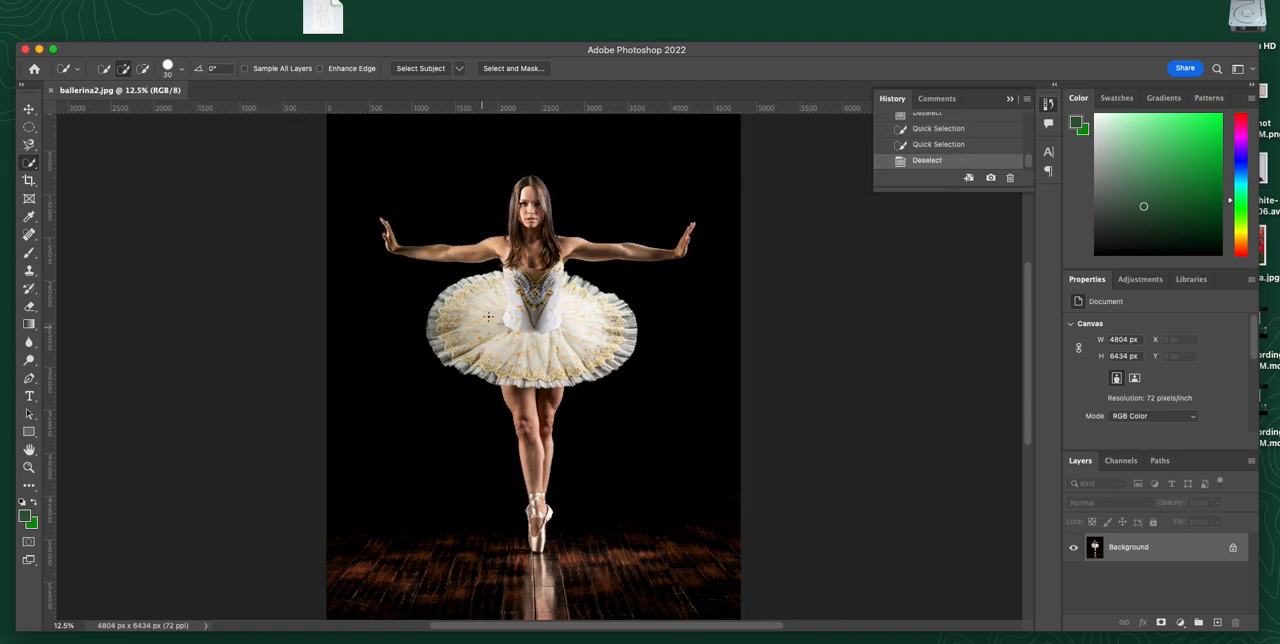
{"action": "right_click", "coordinate": [29, 163]}
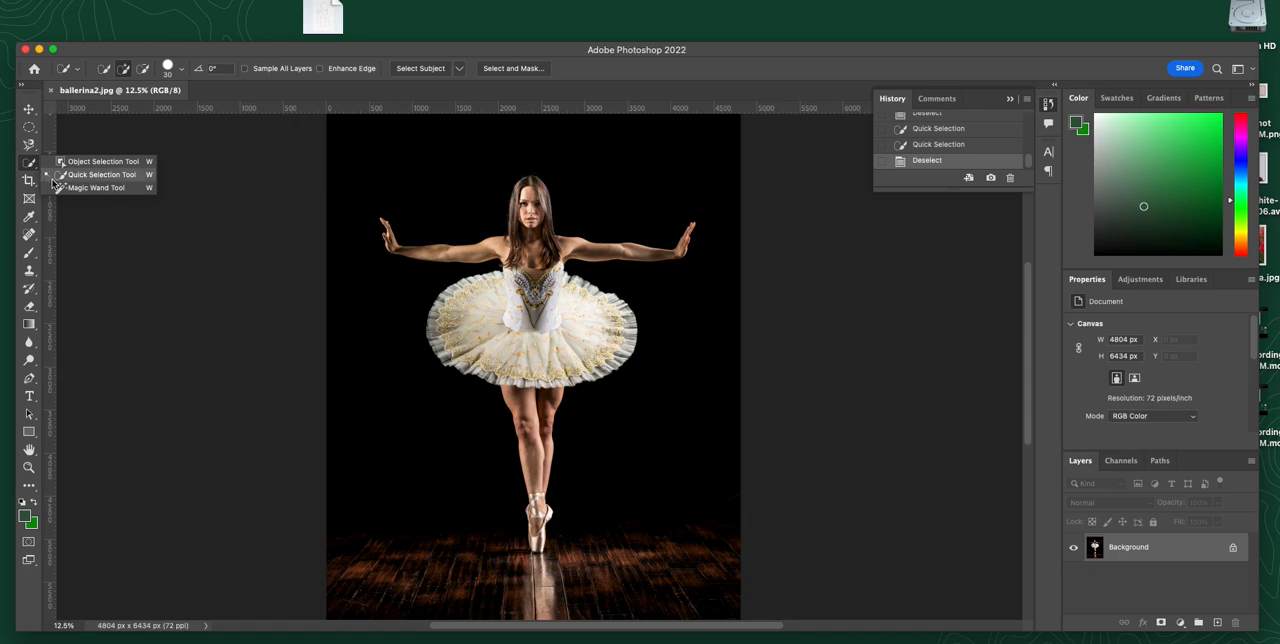
{"action": "left_click", "coordinate": [96, 188]}
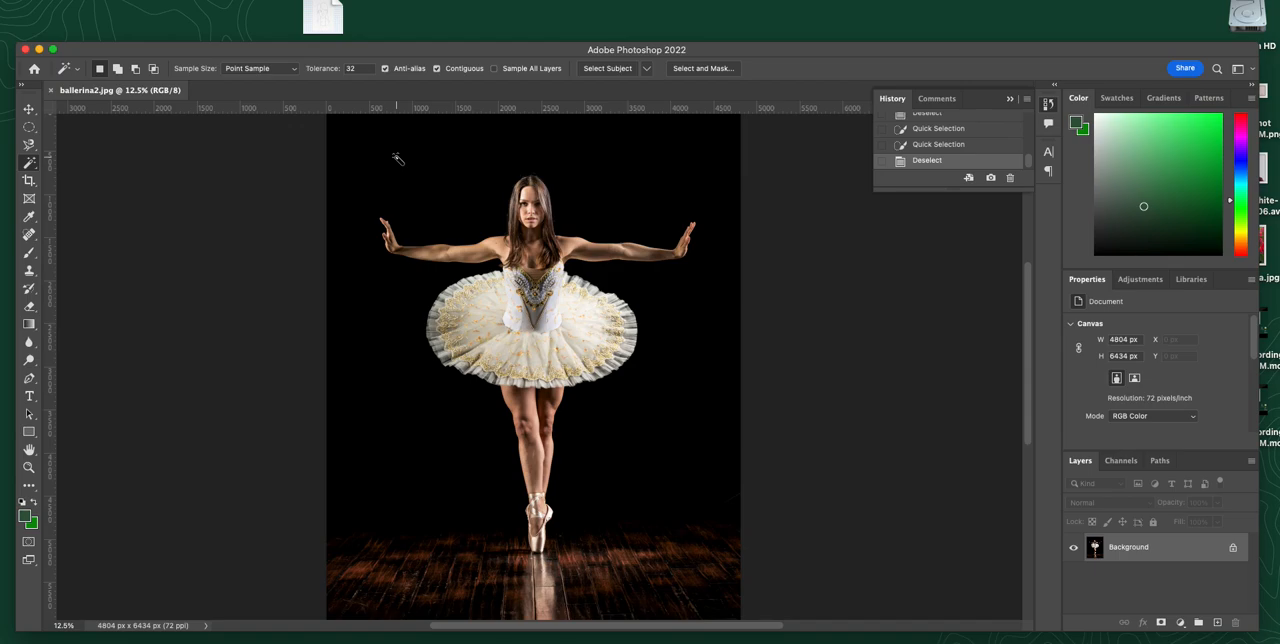
{"action": "left_click", "coordinate": [351, 68]}
{"action": "left_click", "coordinate": [428, 184]}
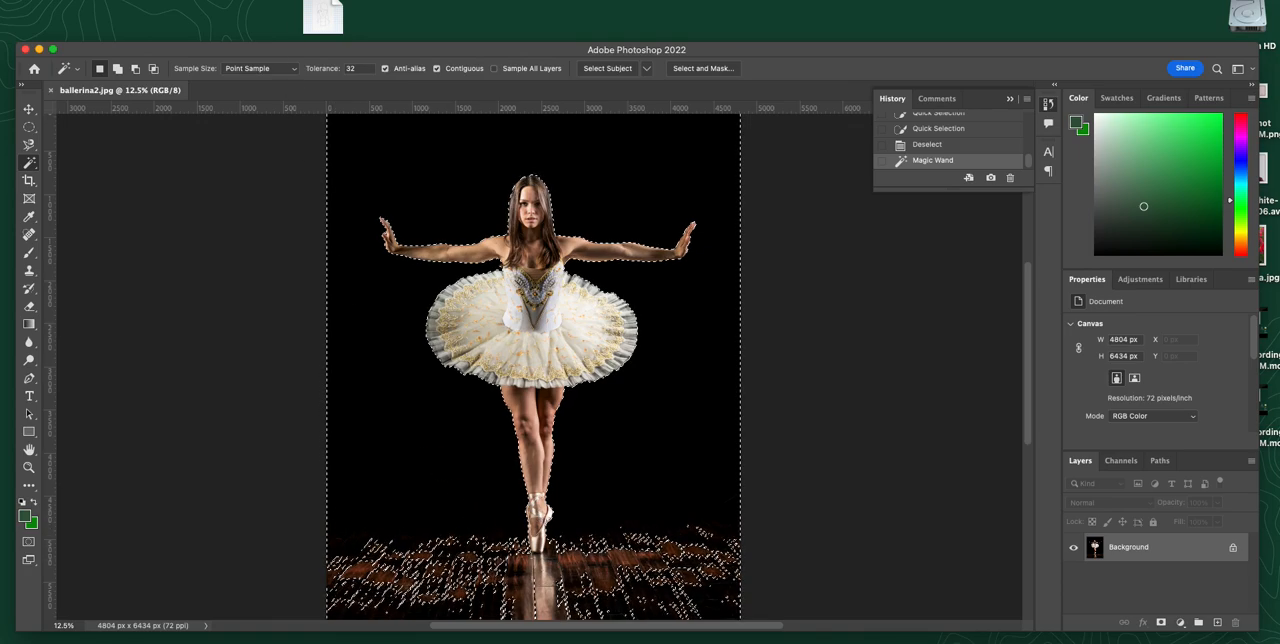
Step: Invert the background selection and check the masked area with Quick Mask switched on and off
{"action": "left_click", "coordinate": [245, 0]}
{"action": "left_click", "coordinate": [266, 35]}
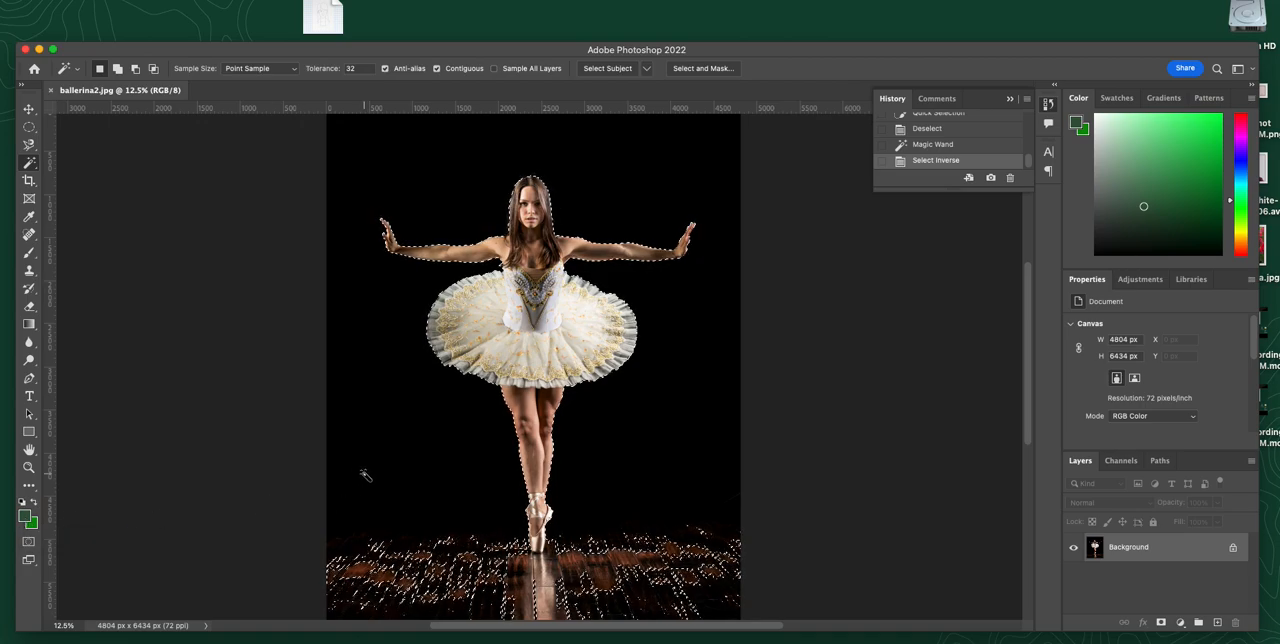
{"action": "key", "text": "q"}
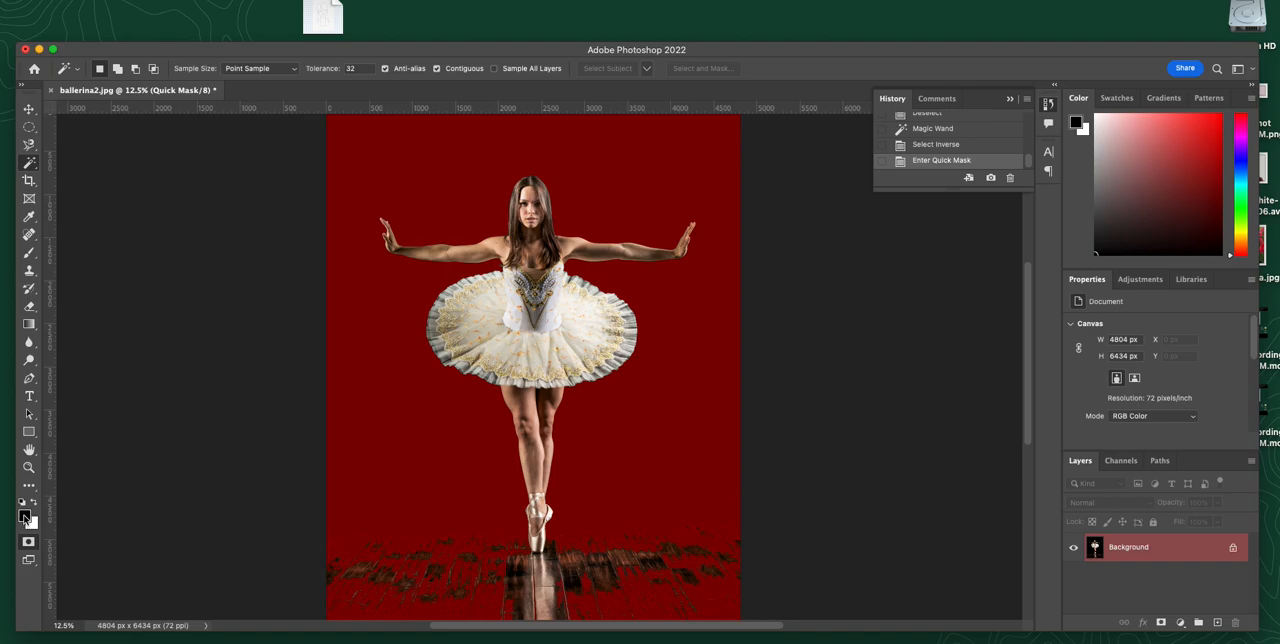
{"action": "key", "text": "q"}
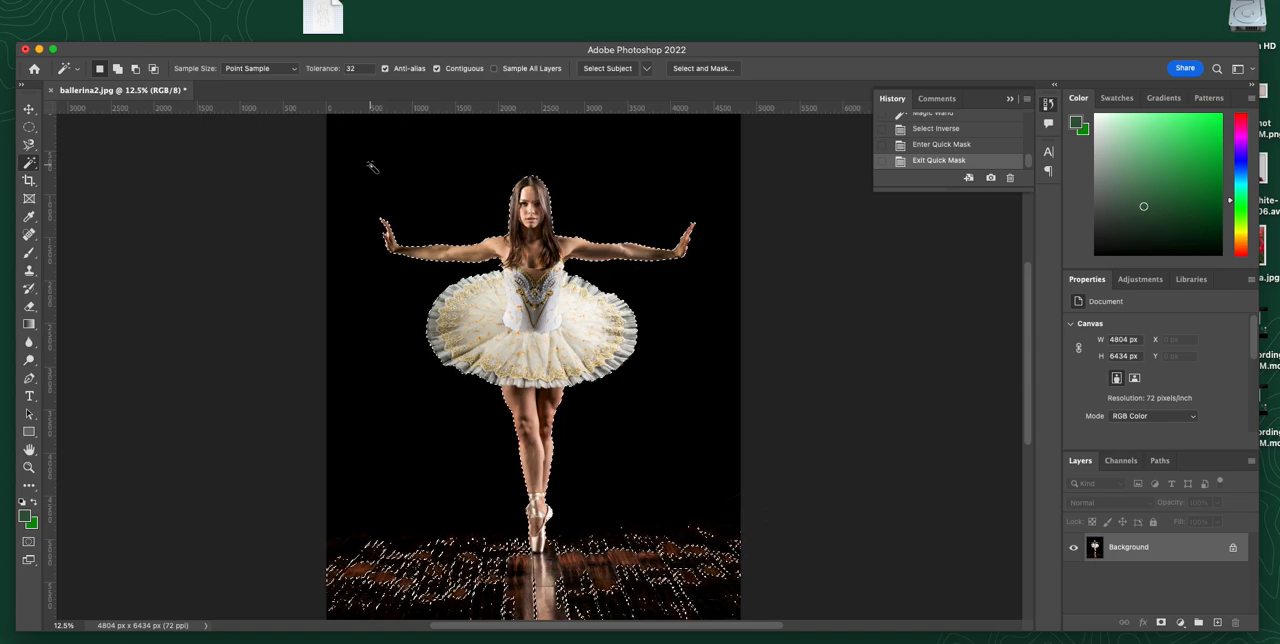
Step: In Quick Mask mode, paint black over the unmasked floor and reflection with a 600 px brush, and return to the selection
{"action": "key", "text": "q"}
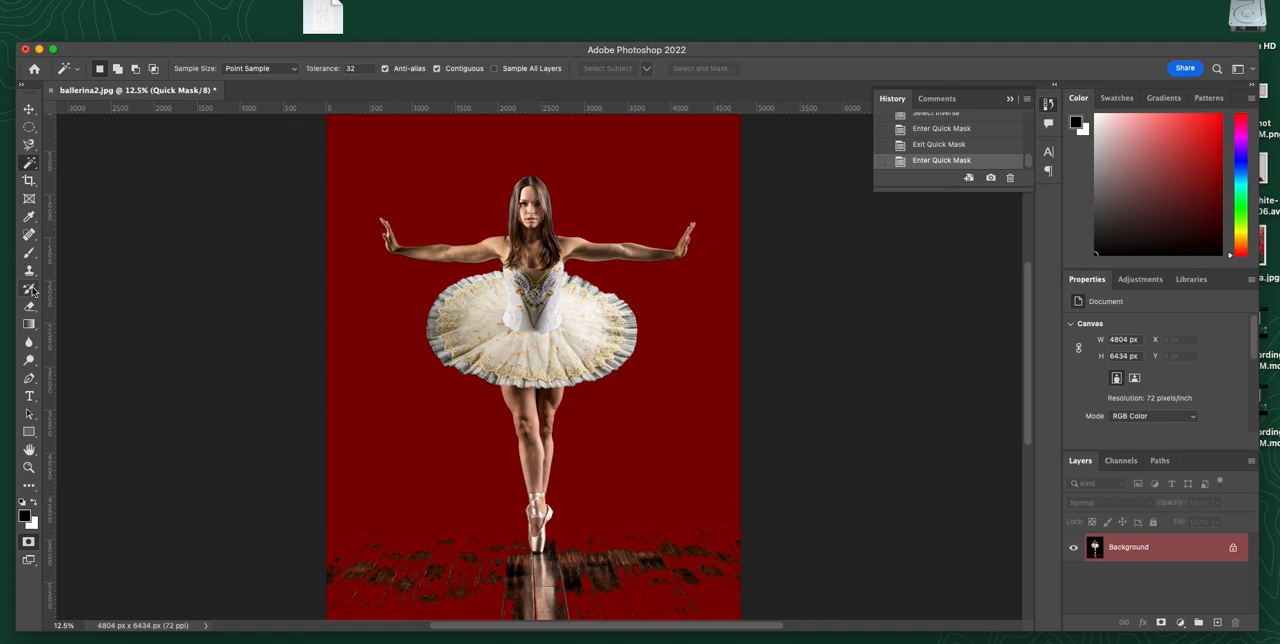
{"action": "left_click", "coordinate": [29, 252]}
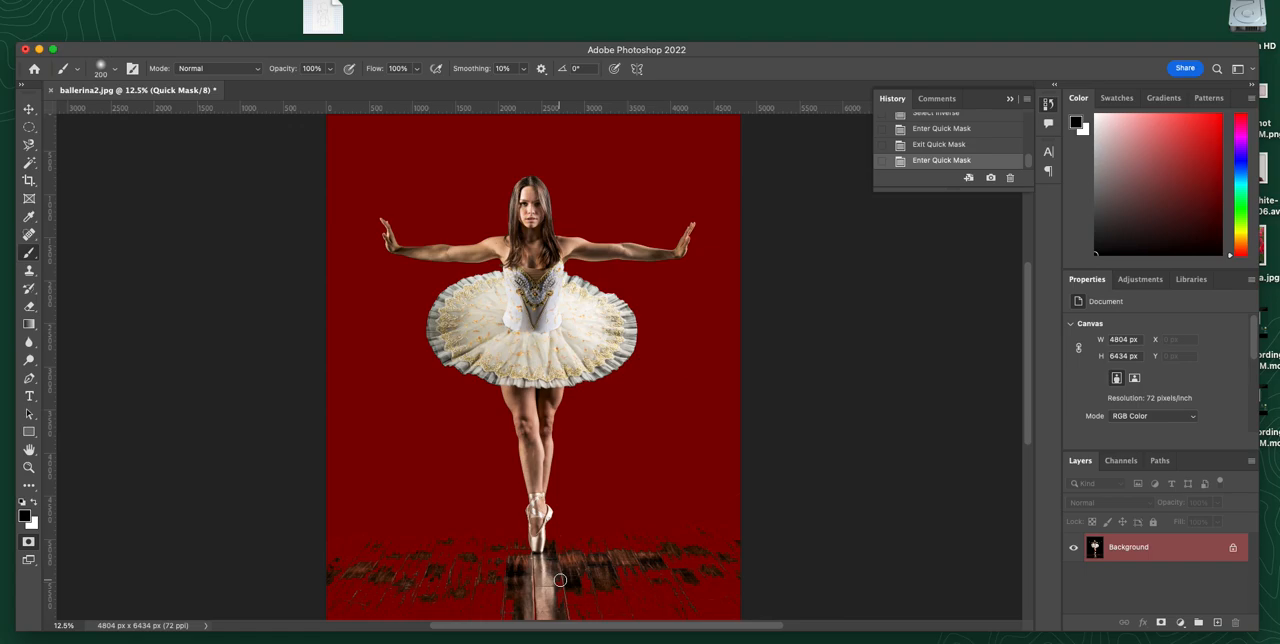
{"action": "key", "text": "bracketright"}
{"action": "key", "text": "bracketright"}
{"action": "key", "text": "bracketright"}
{"action": "key", "text": "bracketright"}
{"action": "key", "text": "bracketright"}
{"action": "mouse_move", "coordinate": [561, 580]}
{"action": "left_mouse_down"}
{"action": "mouse_move", "coordinate": [612, 582]}
{"action": "mouse_move", "coordinate": [603, 549]}
{"action": "mouse_move", "coordinate": [628, 583]}
{"action": "mouse_move", "coordinate": [663, 553]}
{"action": "mouse_move", "coordinate": [637, 550]}
{"action": "mouse_move", "coordinate": [693, 586]}
{"action": "mouse_move", "coordinate": [686, 554]}
{"action": "mouse_move", "coordinate": [707, 576]}
{"action": "mouse_move", "coordinate": [741, 566]}
{"action": "mouse_move", "coordinate": [730, 543]}
{"action": "mouse_move", "coordinate": [712, 573]}
{"action": "mouse_move", "coordinate": [668, 588]}
{"action": "mouse_move", "coordinate": [689, 604]}
{"action": "mouse_move", "coordinate": [590, 617]}
{"action": "mouse_move", "coordinate": [488, 607]}
{"action": "mouse_move", "coordinate": [547, 596]}
{"action": "mouse_move", "coordinate": [561, 579]}
{"action": "mouse_move", "coordinate": [513, 593]}
{"action": "mouse_move", "coordinate": [503, 576]}
{"action": "mouse_move", "coordinate": [462, 579]}
{"action": "mouse_move", "coordinate": [392, 550]}
{"action": "mouse_move", "coordinate": [370, 547]}
{"action": "mouse_move", "coordinate": [322, 580]}
{"action": "mouse_move", "coordinate": [334, 606]}
{"action": "mouse_move", "coordinate": [358, 594]}
{"action": "mouse_move", "coordinate": [406, 610]}
{"action": "mouse_move", "coordinate": [435, 560]}
{"action": "mouse_move", "coordinate": [475, 533]}
{"action": "mouse_move", "coordinate": [531, 579]}
{"action": "mouse_move", "coordinate": [580, 554]}
{"action": "left_mouse_up"}
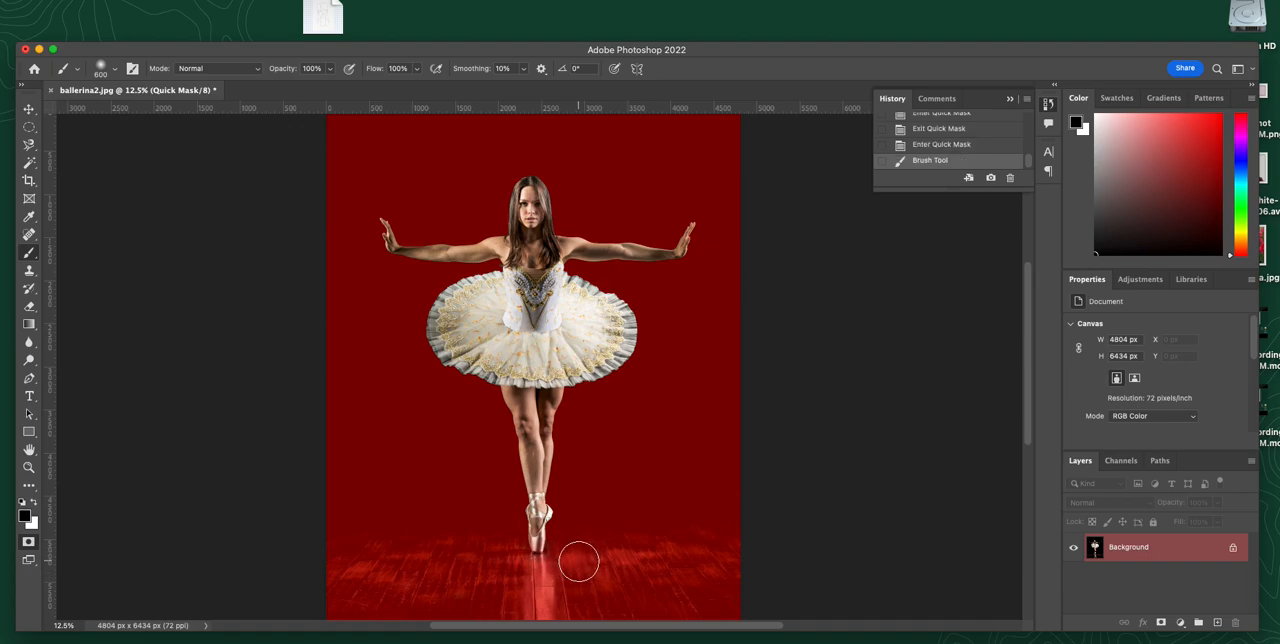
{"action": "key", "text": "q"}
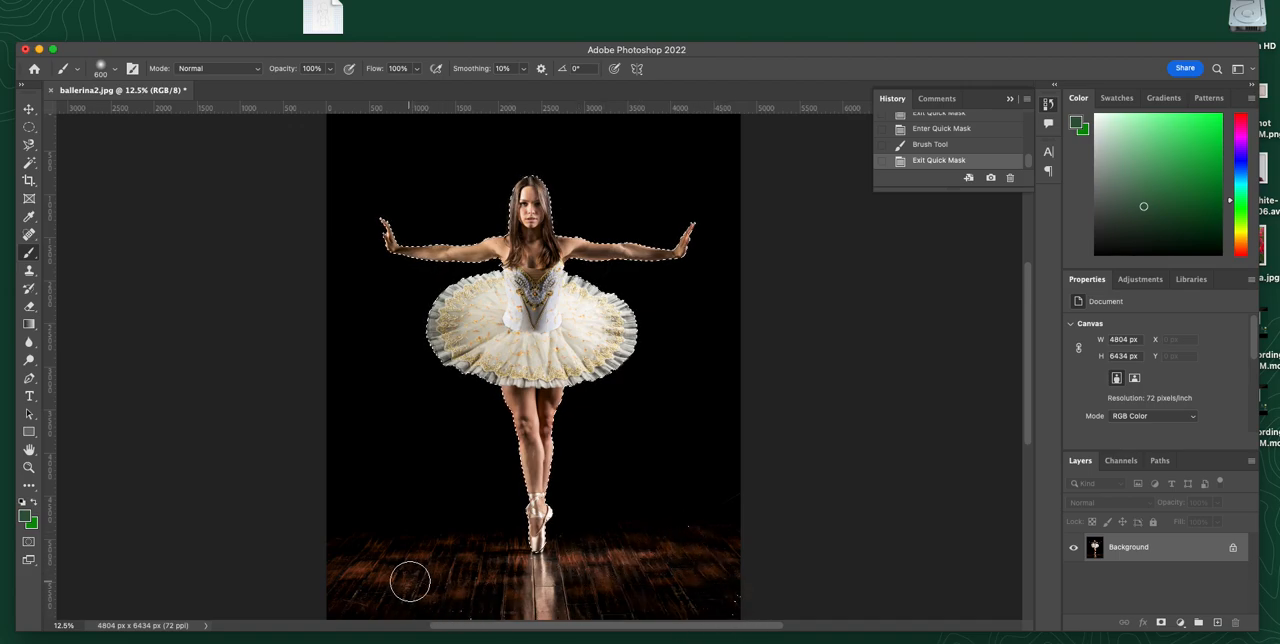
Step: Touch up the Quick Mask over the background and floor in black, enlarging the brush to 1300 px, and exit the mask
{"action": "key", "text": "q"}
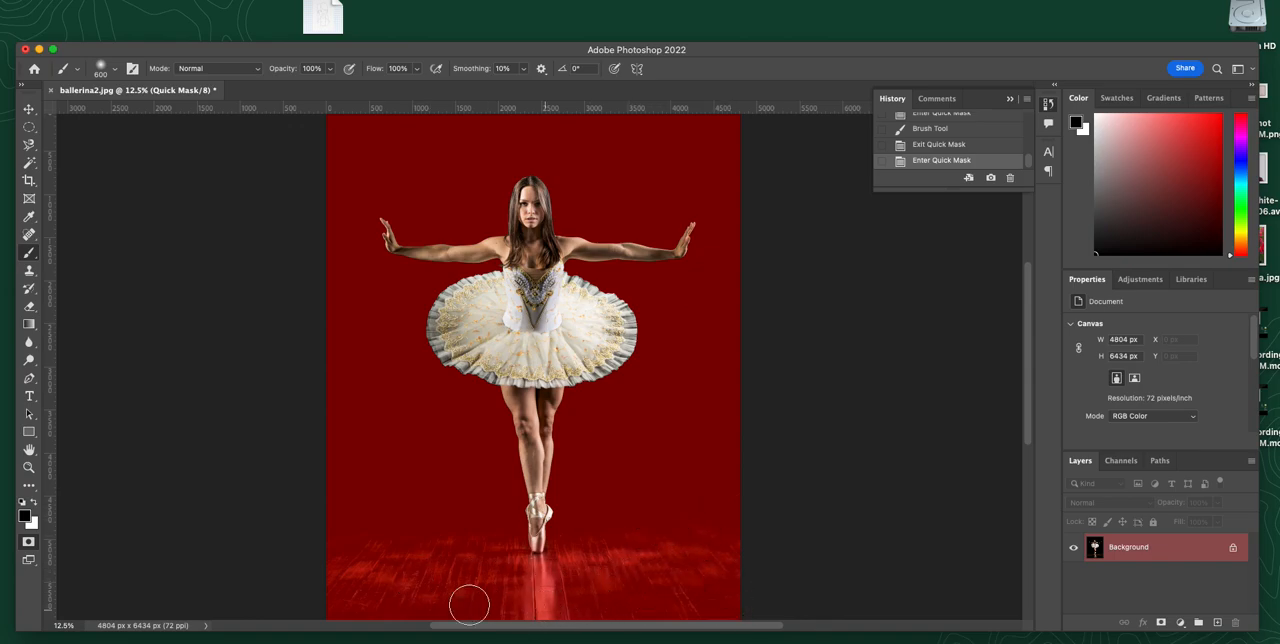
{"action": "left_click", "coordinate": [457, 508]}
{"action": "key", "text": "bracketright"}
{"action": "key", "text": "bracketright"}
{"action": "key", "text": "bracketright"}
{"action": "key", "text": "bracketright"}
{"action": "key", "text": "bracketright"}
{"action": "key", "text": "bracketright"}
{"action": "key", "text": "bracketright"}
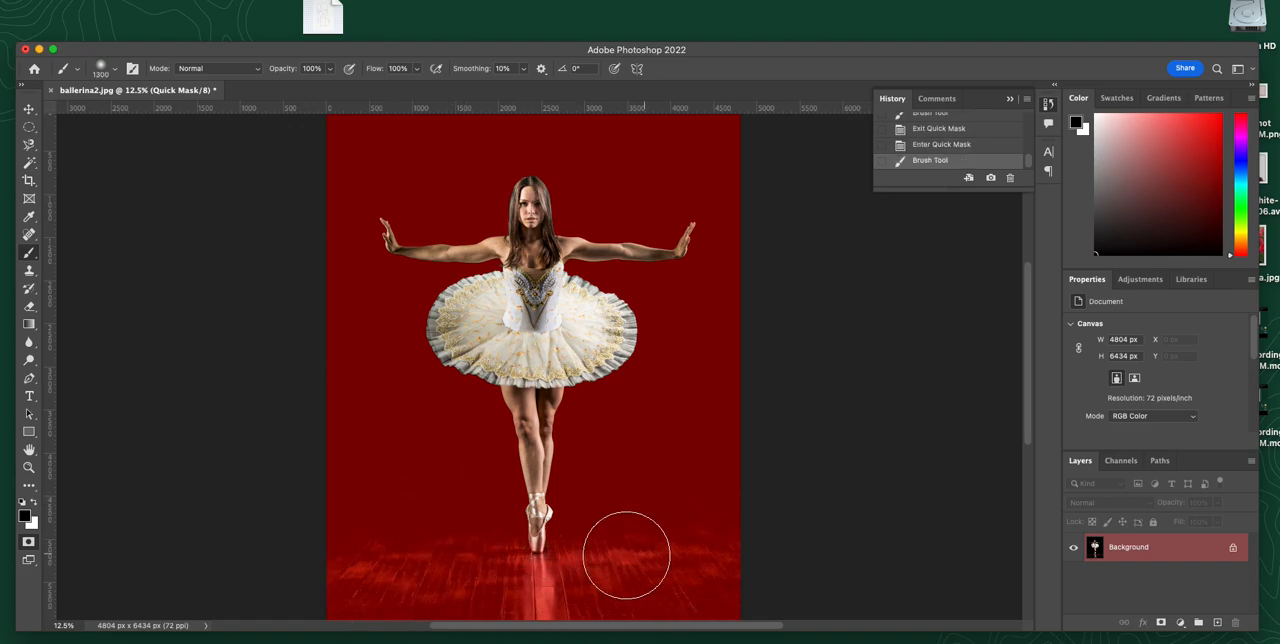
{"action": "left_click", "coordinate": [601, 551]}
{"action": "key", "text": "q"}
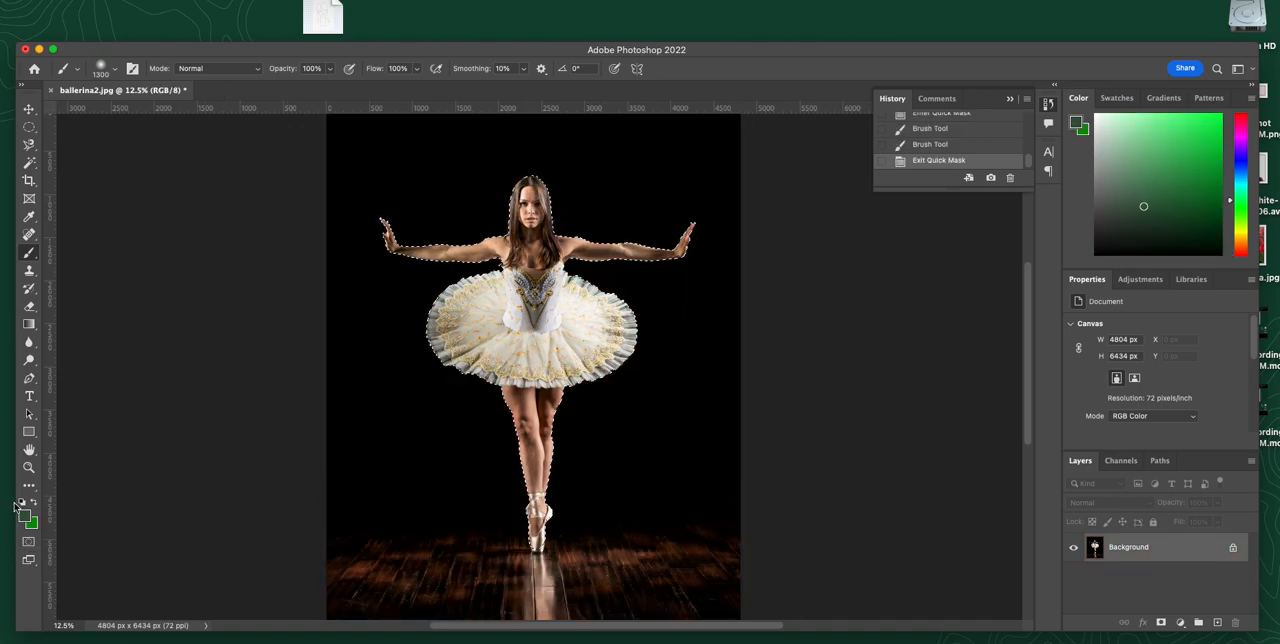
Step: In Quick Mask mode, paint white over the masked toe of the pointe shoe with a 150 px brush
{"action": "key", "text": "z"}
{"action": "left_click_drag", "start_coordinate": [524, 540], "coordinate": [612, 558]}
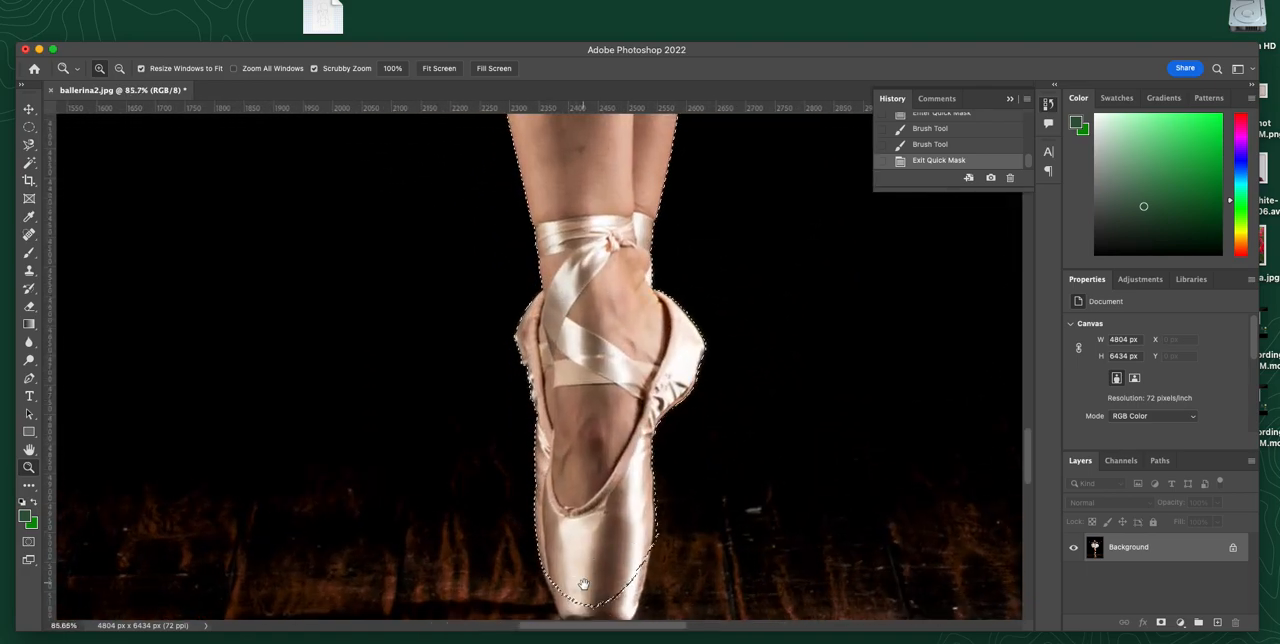
{"action": "scroll", "coordinate": [600, 530], "scroll_direction": "down", "scroll_amount": 5}
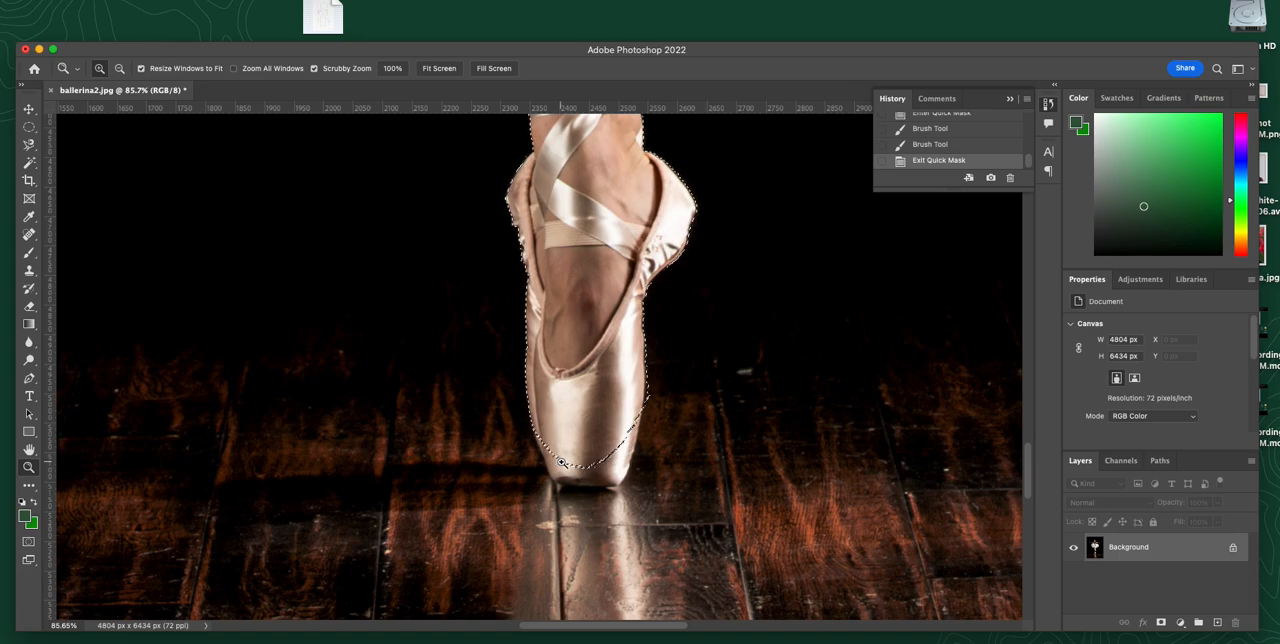
{"action": "key", "text": "q"}
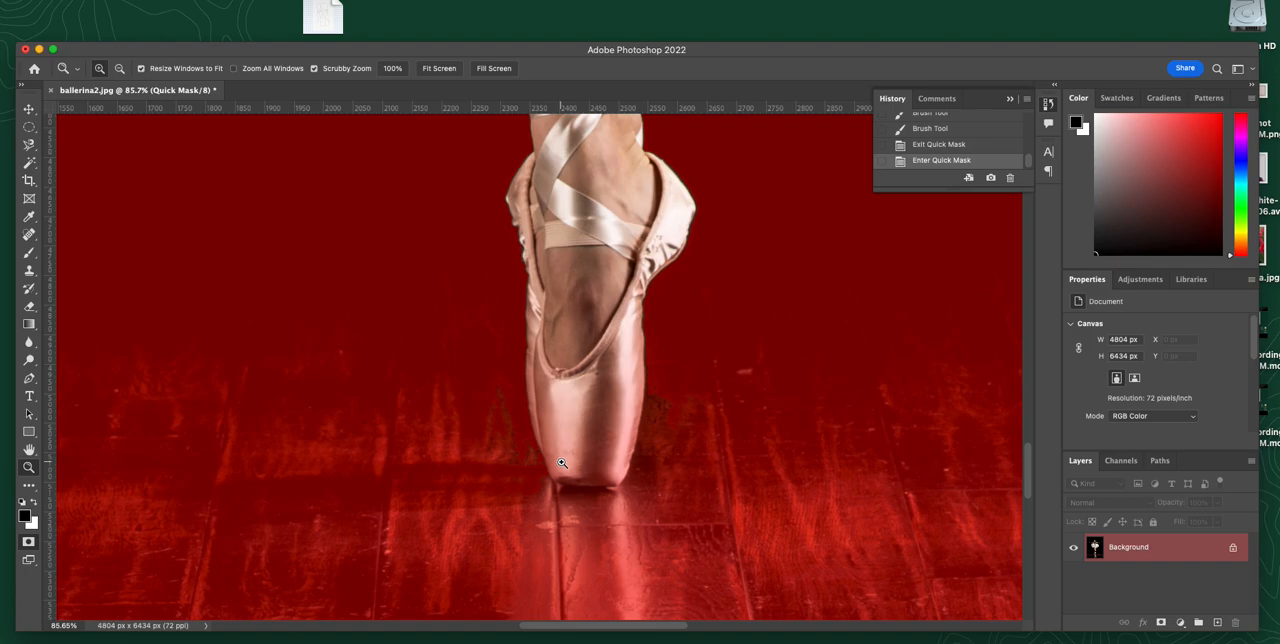
{"action": "key", "text": "x"}
{"action": "key", "text": "b"}
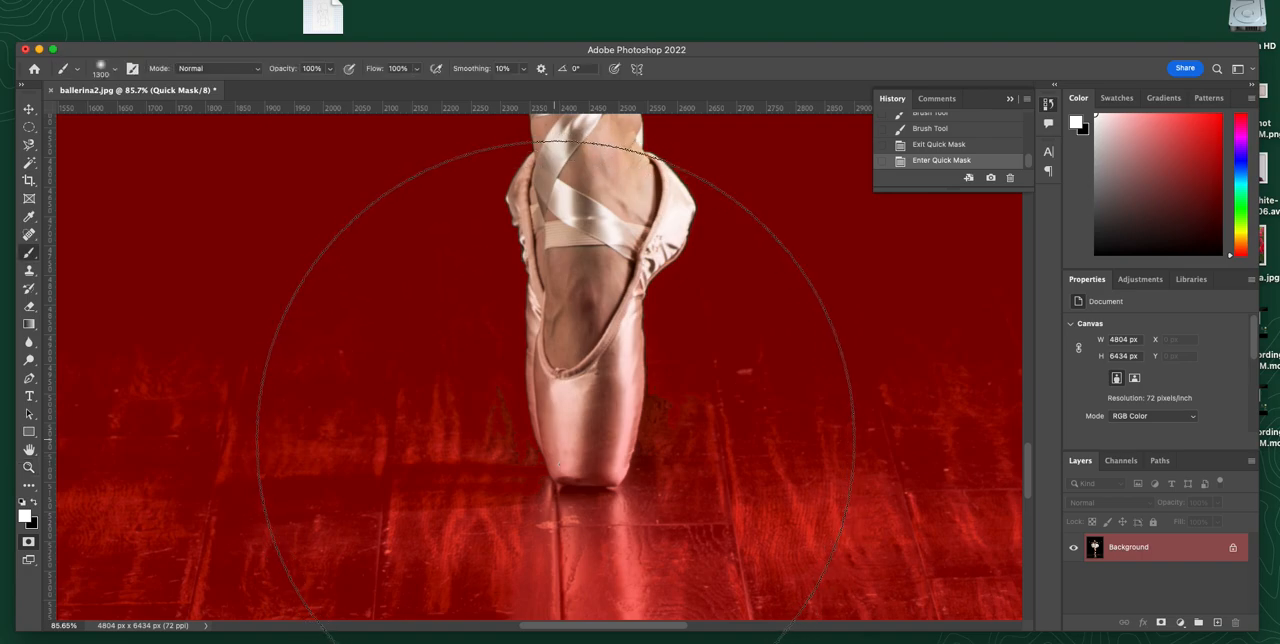
{"action": "key", "text": "["}
{"action": "key", "text": "["}
{"action": "key", "text": "["}
{"action": "key", "text": "["}
{"action": "key", "text": "["}
{"action": "key", "text": "["}
{"action": "key", "text": "["}
{"action": "key", "text": "["}
{"action": "key", "text": "["}
{"action": "key", "text": "["}
{"action": "key", "text": "["}
{"action": "key", "text": "["}
{"action": "key", "text": "["}
{"action": "key", "text": "["}
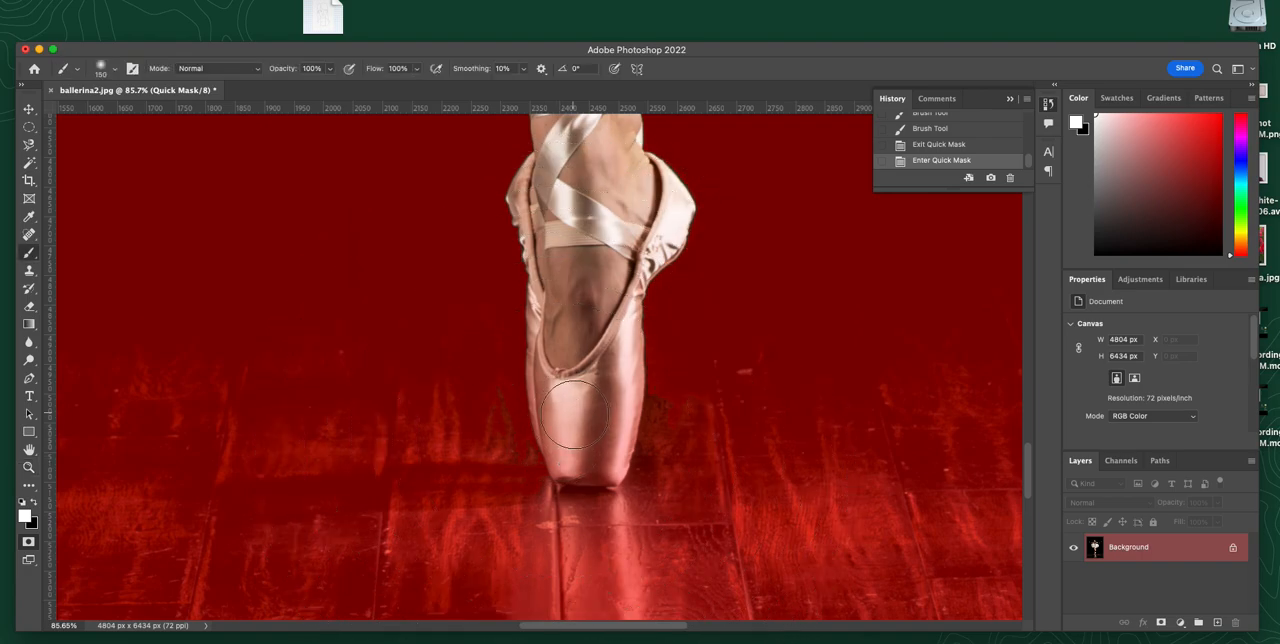
{"action": "mouse_move", "coordinate": [557, 397]}
{"action": "left_mouse_down"}
{"action": "mouse_move", "coordinate": [584, 478]}
{"action": "mouse_move", "coordinate": [617, 450]}
{"action": "mouse_move", "coordinate": [601, 404]}
{"action": "mouse_move", "coordinate": [585, 402]}
{"action": "mouse_move", "coordinate": [625, 372]}
{"action": "mouse_move", "coordinate": [615, 437]}
{"action": "mouse_move", "coordinate": [622, 385]}
{"action": "left_mouse_up"}
Step: Unmask the side edges of the pointe shoe in white with a 25 px brush
{"action": "key", "text": "bracketleft"}
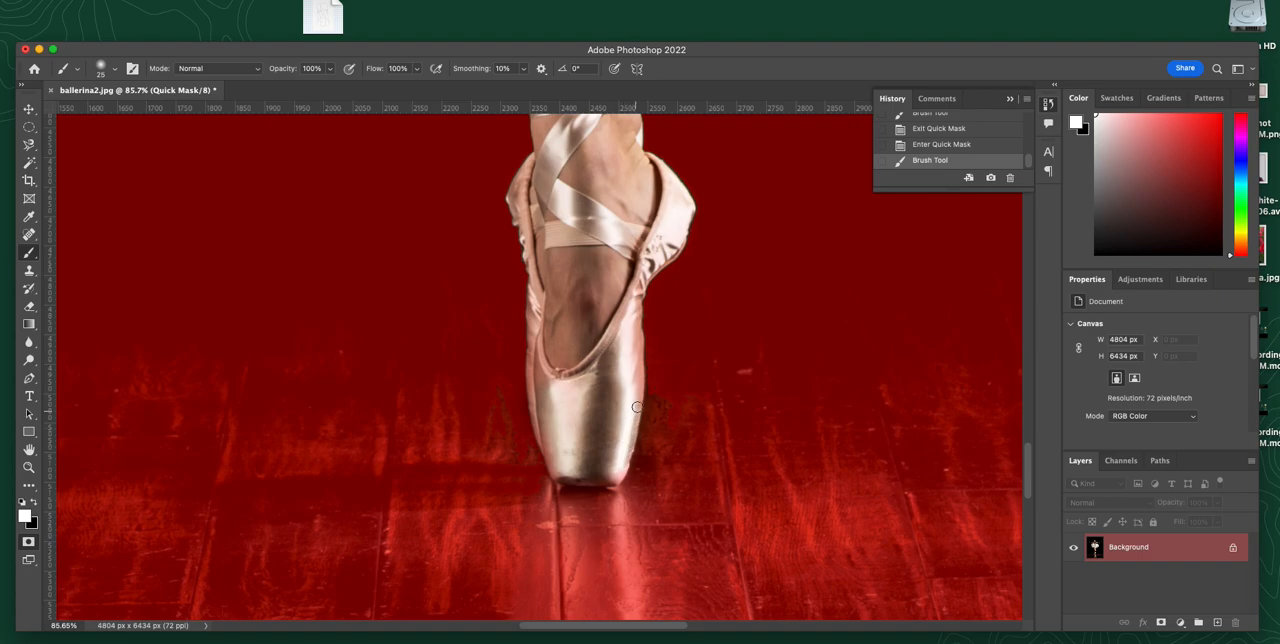
{"action": "left_click_drag", "start_coordinate": [636, 334], "coordinate": [618, 305]}
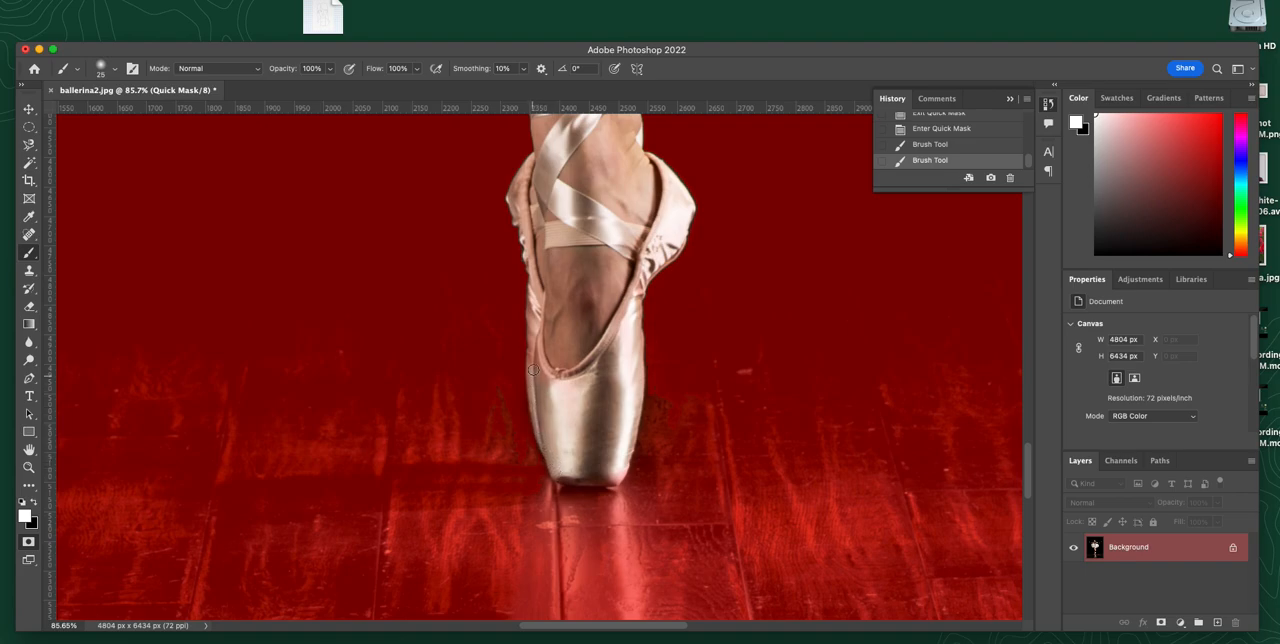
{"action": "left_click_drag", "start_coordinate": [534, 328], "coordinate": [546, 329]}
{"action": "left_click_drag", "start_coordinate": [536, 316], "coordinate": [537, 279]}
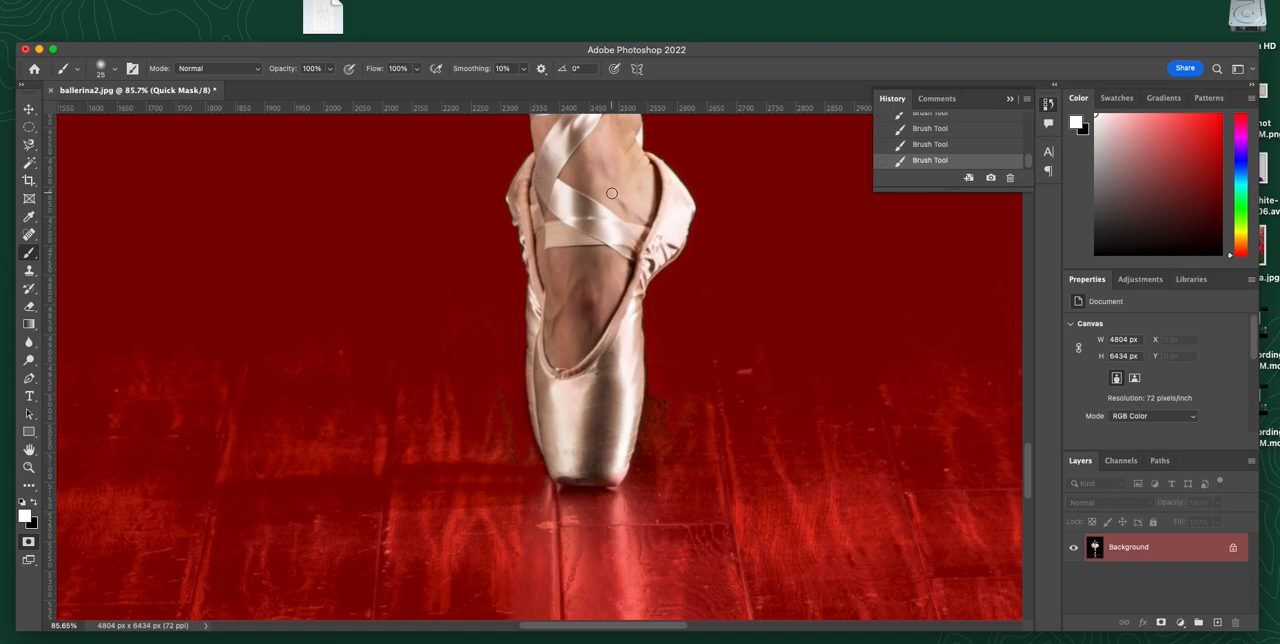
Step: Switch the mask painting color to black, check the mask from the shoe up to the head, and exit Quick Mask
{"action": "key", "text": "x"}
{"action": "left_click_drag", "start_coordinate": [625, 255], "coordinate": [655, 517]}
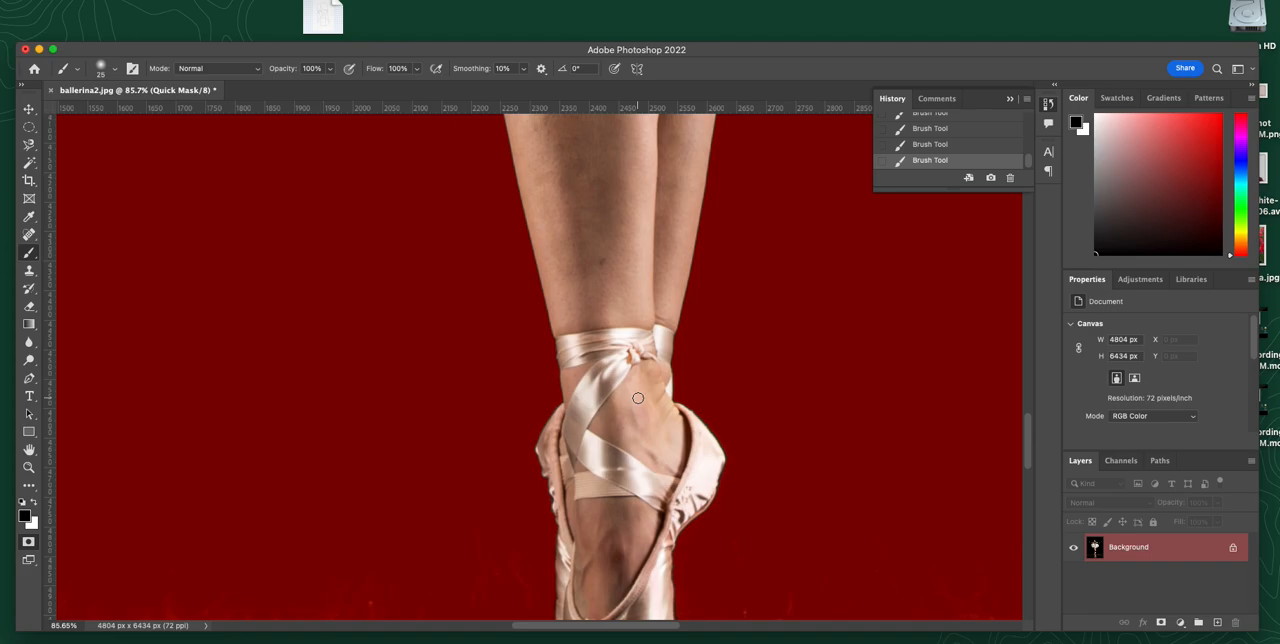
{"action": "scroll", "coordinate": [639, 402], "scroll_direction": "down", "scroll_amount": 6}
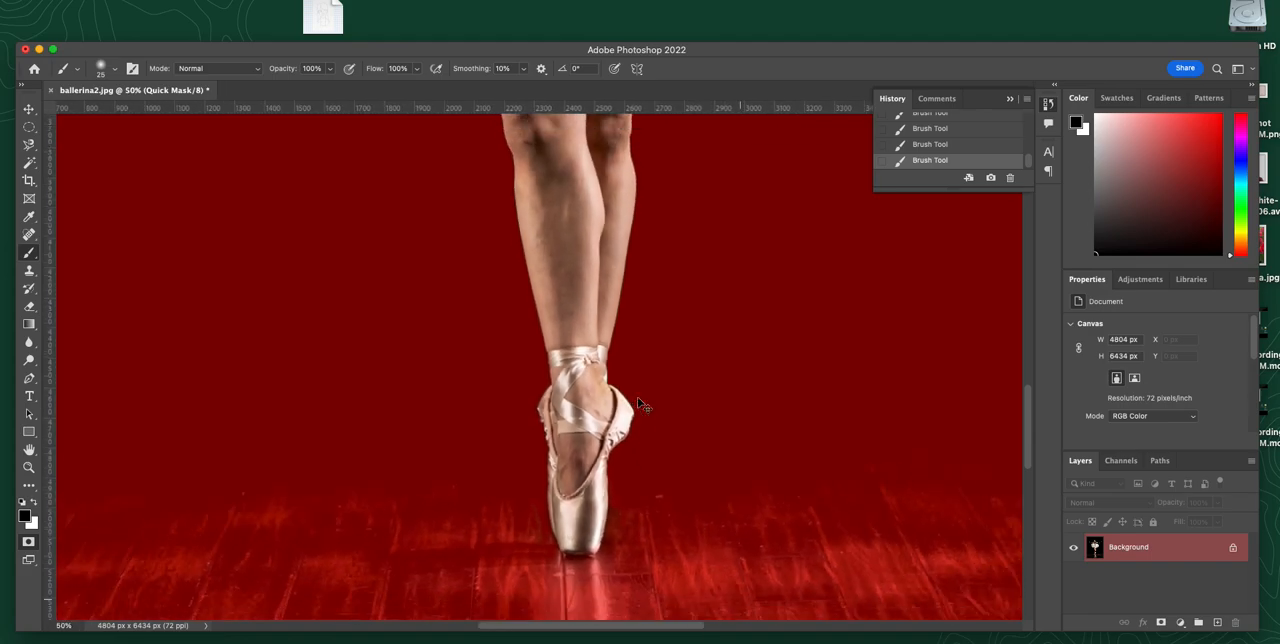
{"action": "left_click_drag", "start_coordinate": [546, 266], "coordinate": [606, 583]}
{"action": "left_click_drag", "start_coordinate": [606, 243], "coordinate": [625, 423]}
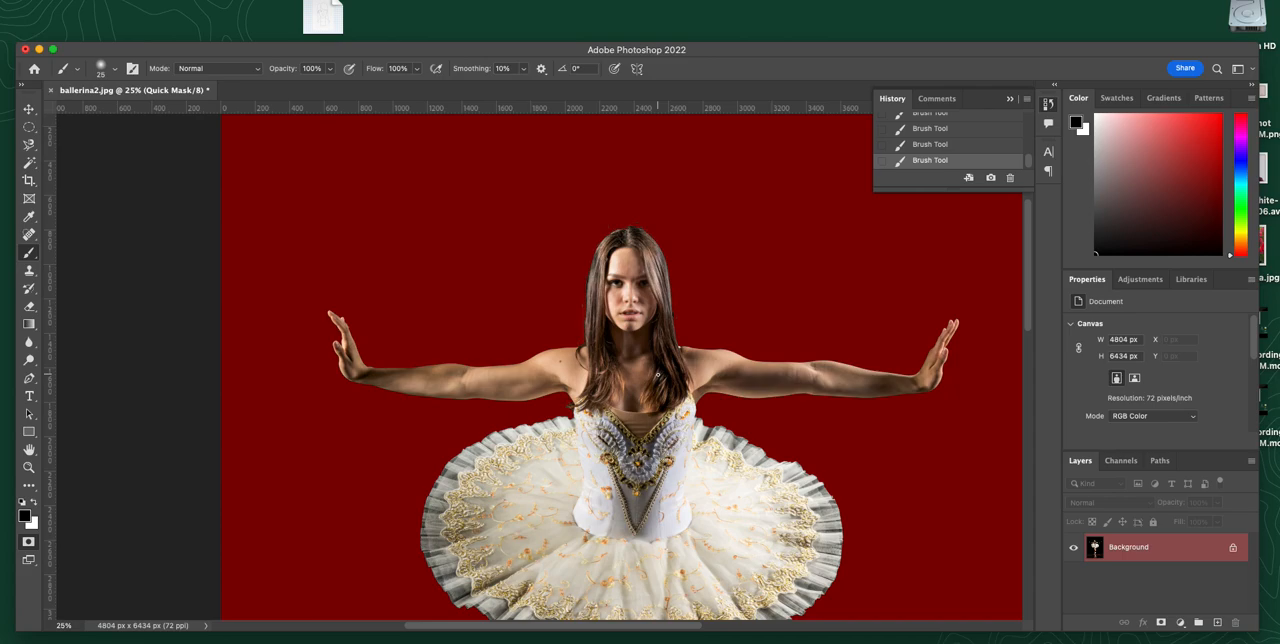
{"action": "key", "text": "q"}
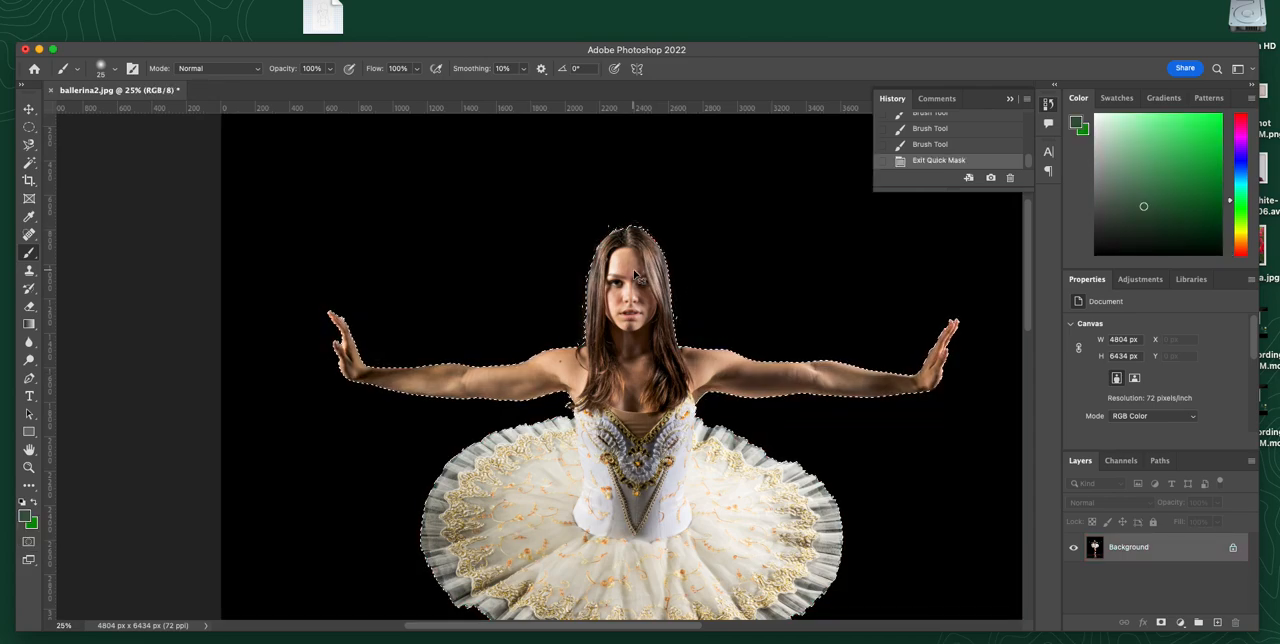
Step: Re-enter Quick Mask and paint black over stray spots along the hair's left edge and crown, enlarging the brush to 40 px
{"action": "key", "text": "super+plus"}
{"action": "key", "text": "super+plus"}
{"action": "key", "text": "super+plus"}
{"action": "left_click_drag", "start_coordinate": [678, 347], "coordinate": [574, 495]}
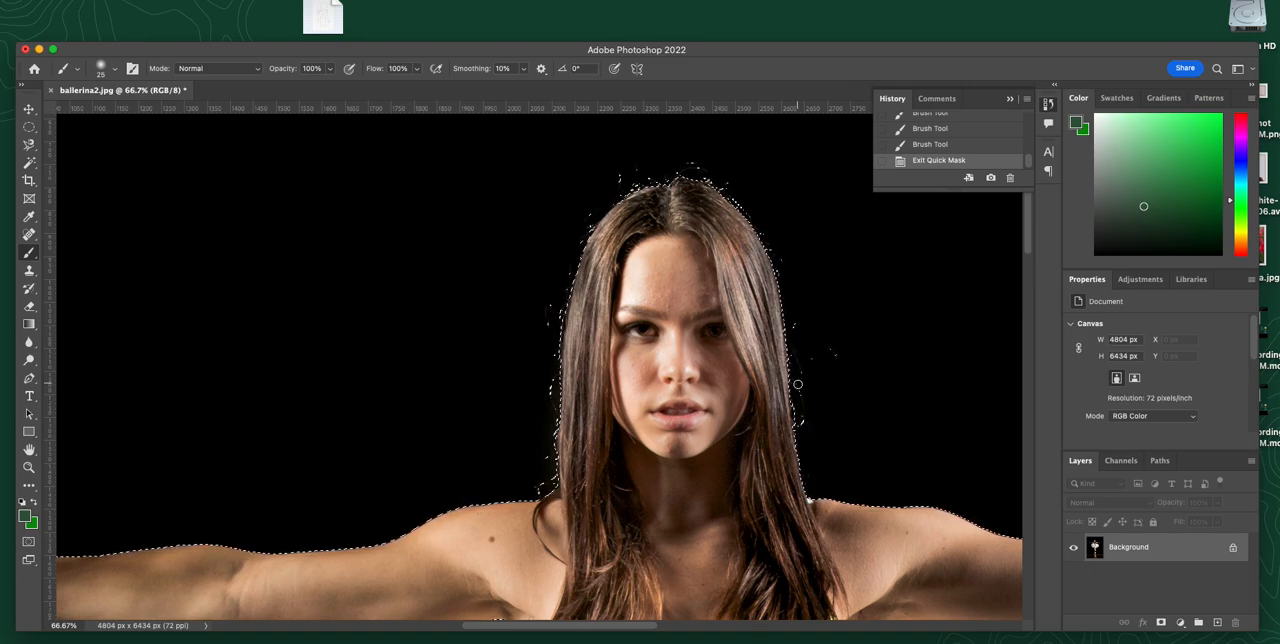
{"action": "key", "text": "q"}
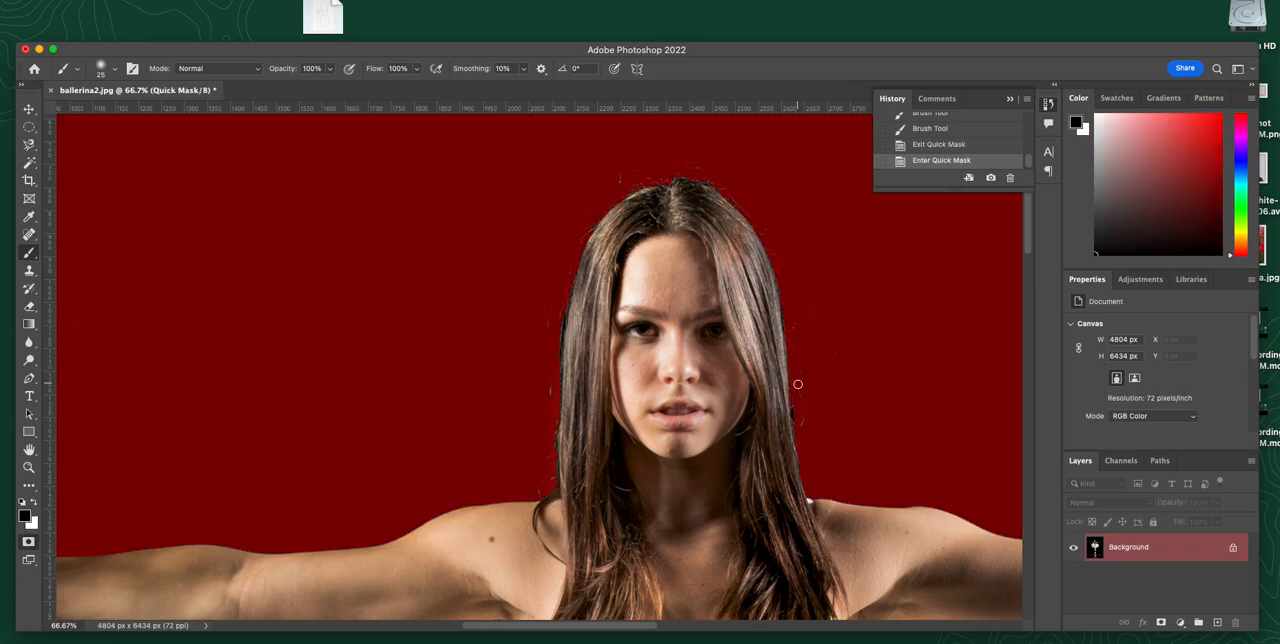
{"action": "left_click", "coordinate": [549, 388]}
{"action": "key", "text": "]"}
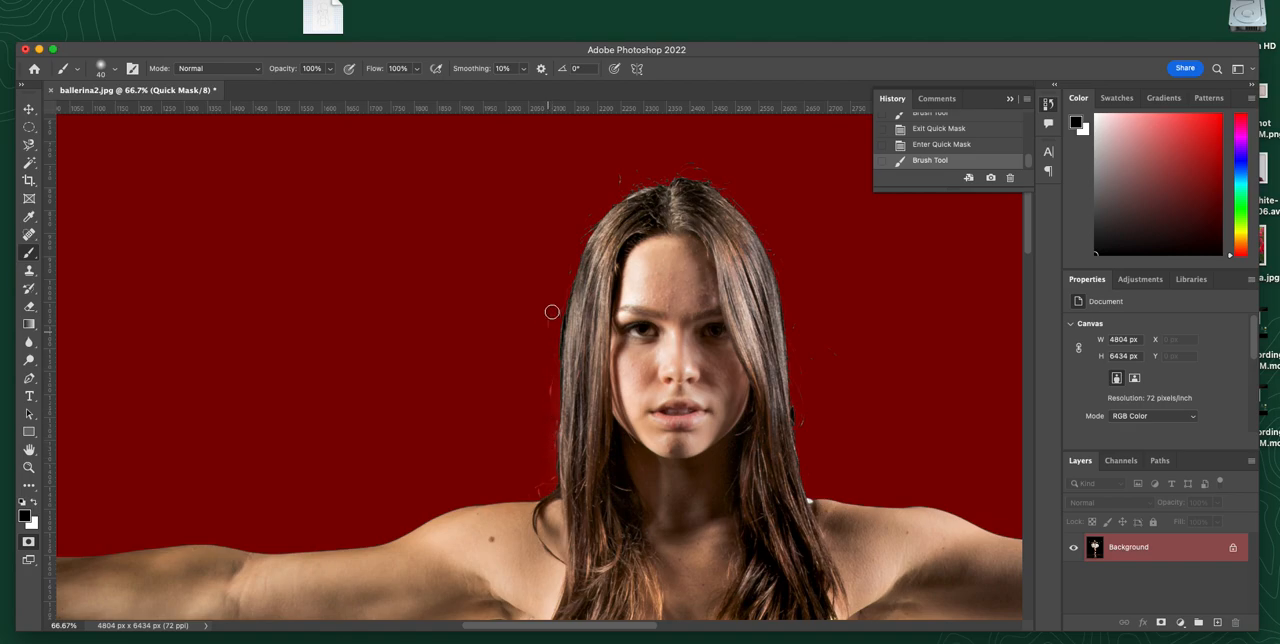
{"action": "left_click_drag", "start_coordinate": [573, 247], "coordinate": [629, 168]}
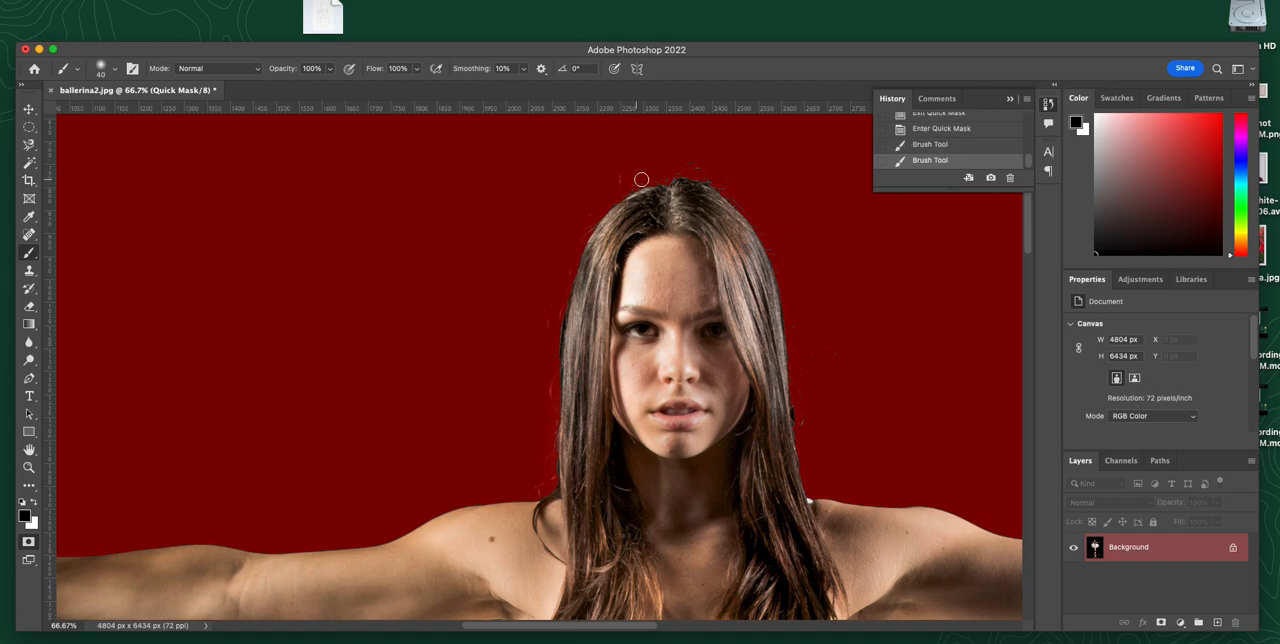
{"action": "mouse_move", "coordinate": [700, 166]}
{"action": "left_mouse_down"}
{"action": "mouse_move", "coordinate": [616, 164]}
{"action": "mouse_move", "coordinate": [647, 170]}
{"action": "left_mouse_up"}
Step: Mask the stray spots beside the hair's right edge in black, enlarging the brush to 80 px, and return to the selection
{"action": "left_click", "coordinate": [834, 356]}
{"action": "key", "text": "bracketright"}
{"action": "key", "text": "bracketright"}
{"action": "key", "text": "bracketright"}
{"action": "key", "text": "bracketright"}
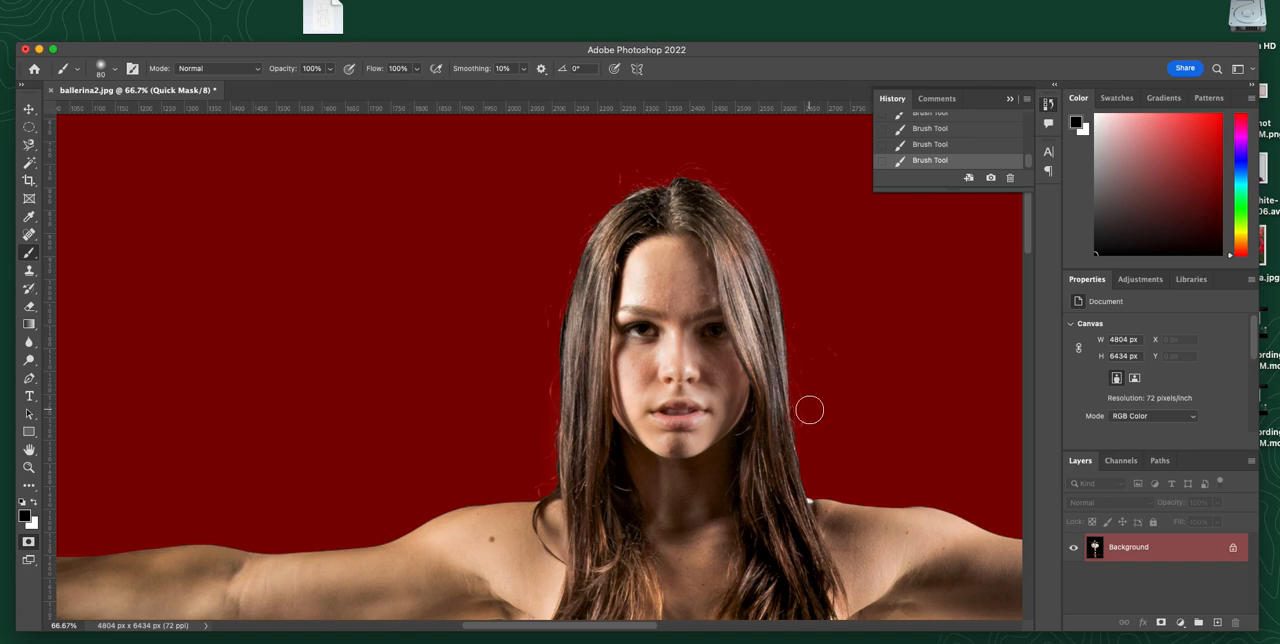
{"action": "key", "text": "q"}
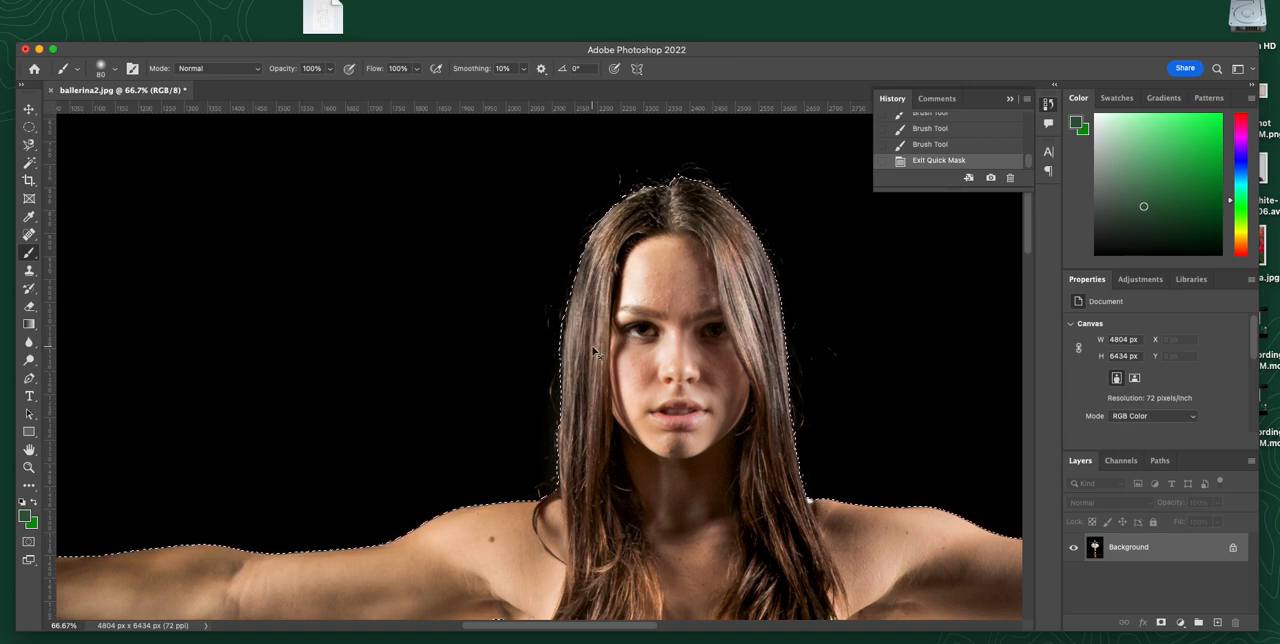
{"action": "key", "text": "super+0"}
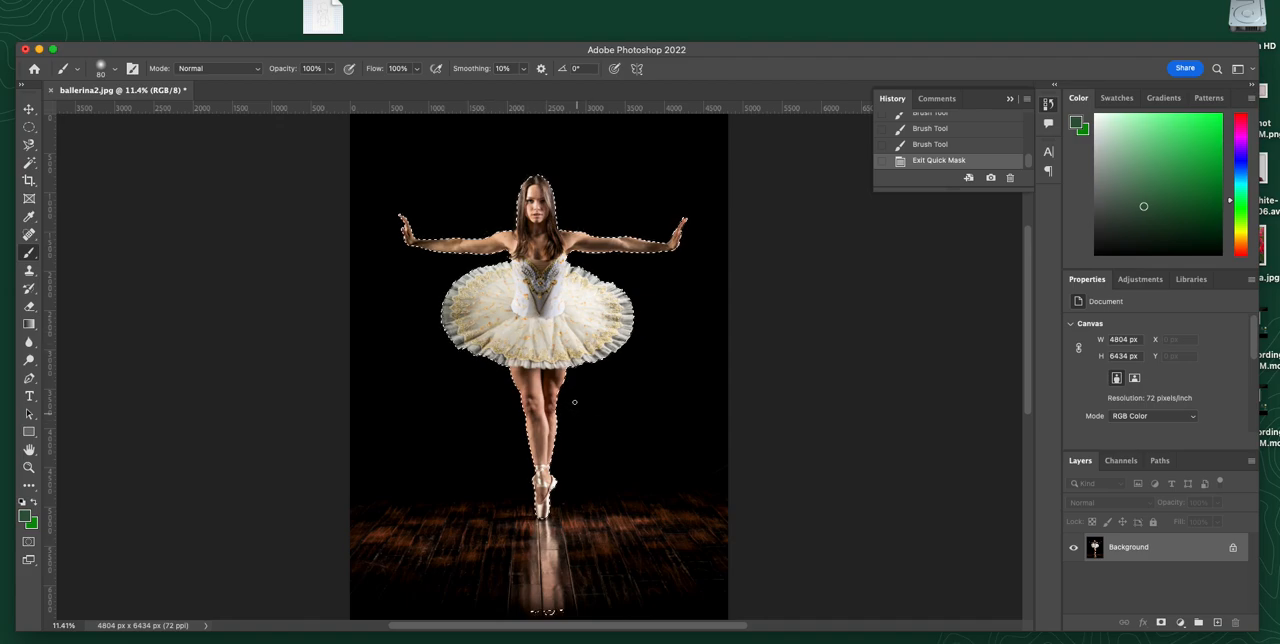
Step: Open elephantandballerina.psd from the Images for collage folder and examine the dancer standing on the elephant's trunk
{"action": "left_click", "coordinate": [38, 50]}
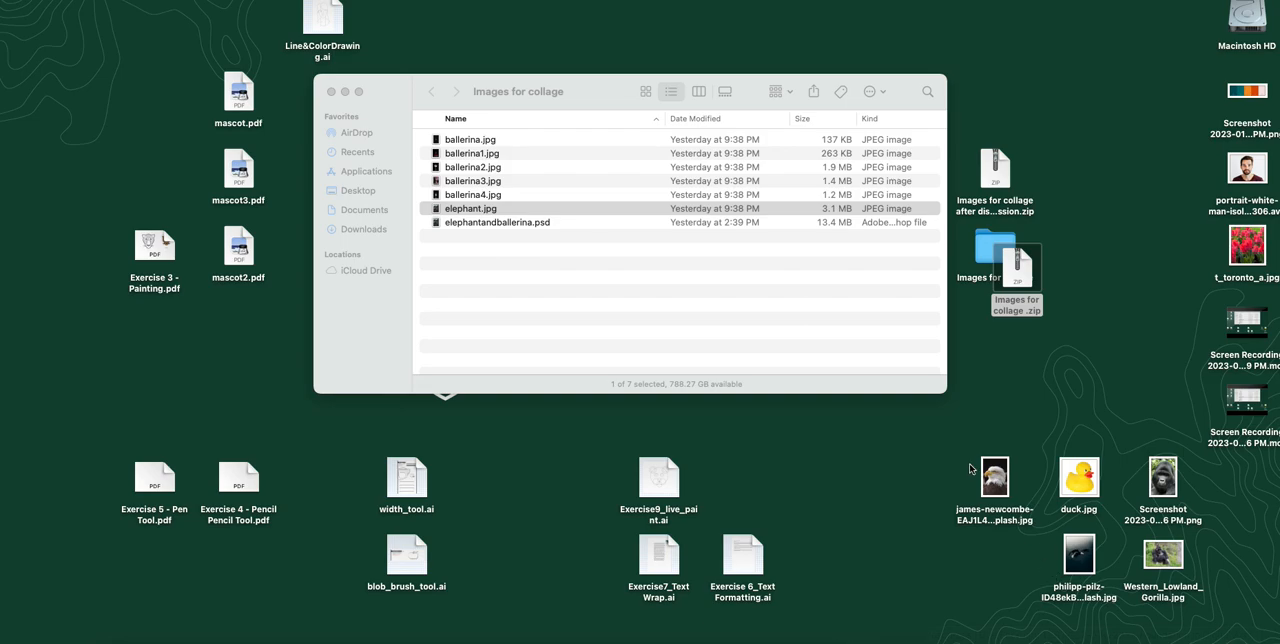
{"action": "double_click", "coordinate": [986, 257]}
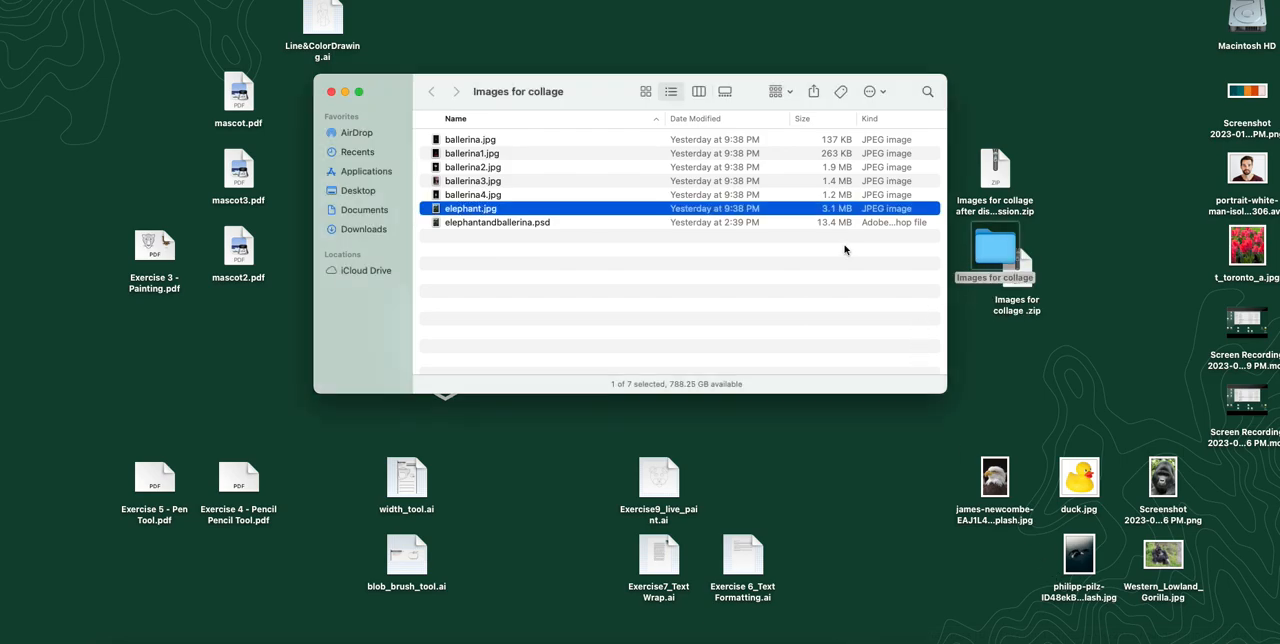
{"action": "double_click", "coordinate": [437, 224]}
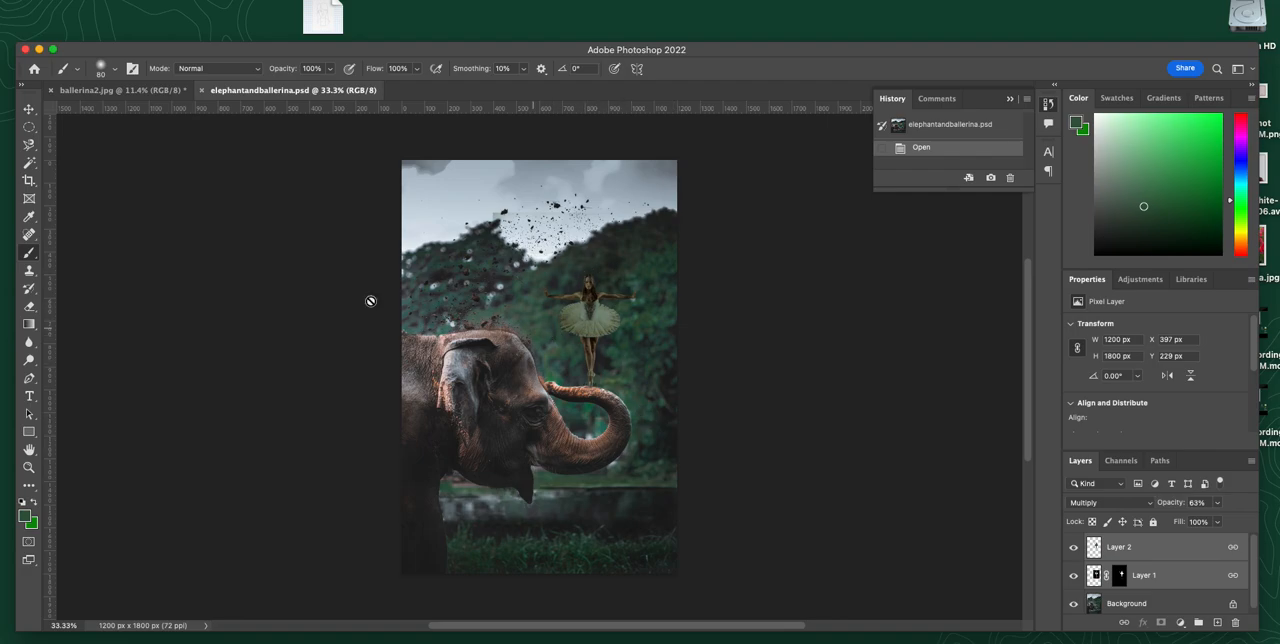
{"action": "left_click", "coordinate": [28, 467]}
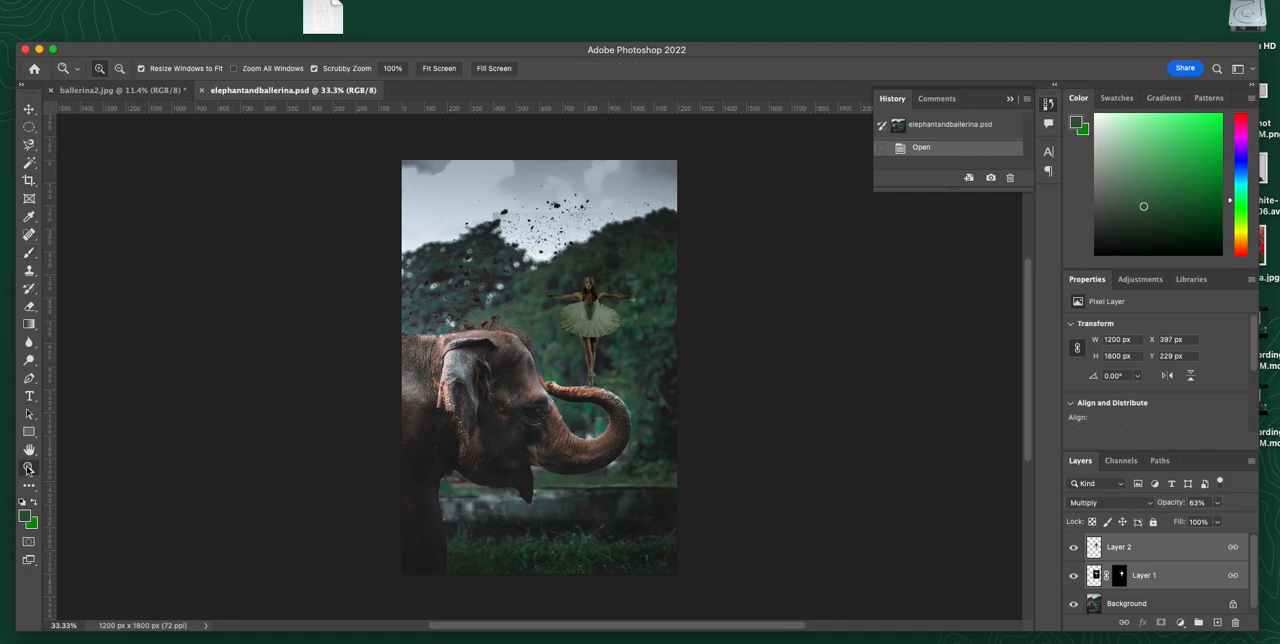
{"action": "left_click_drag", "start_coordinate": [623, 326], "coordinate": [700, 362]}
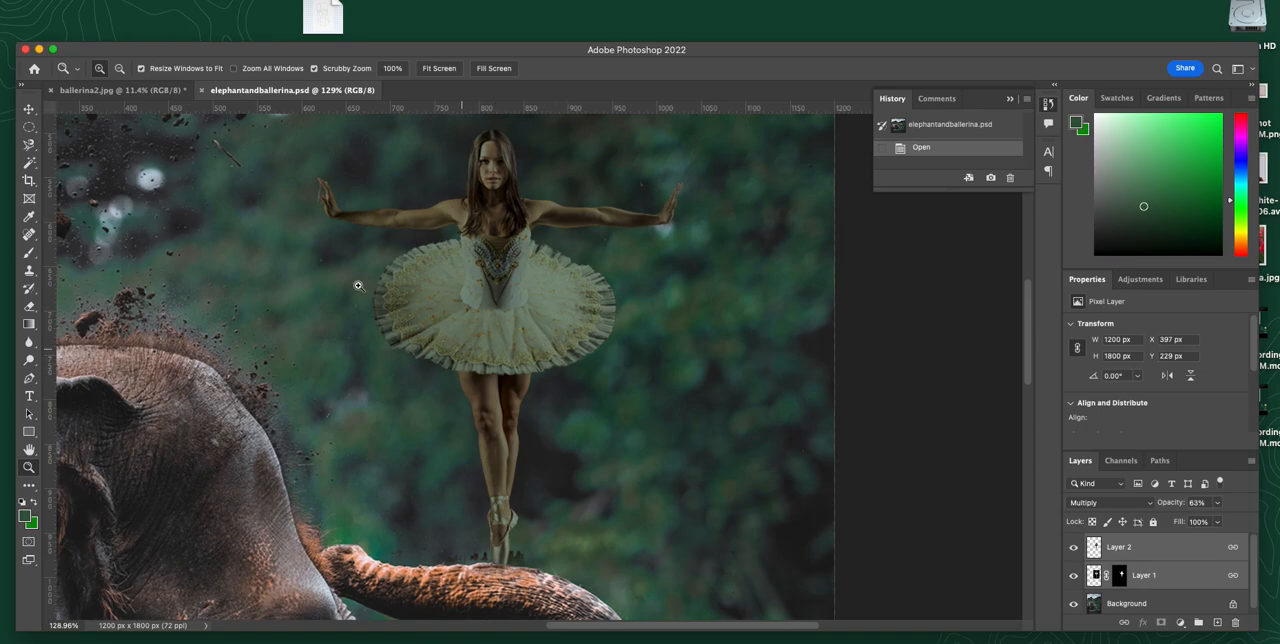
Step: Open elephant.jpg from the Images for collage folder in Photoshop
{"action": "left_click", "coordinate": [39, 49]}
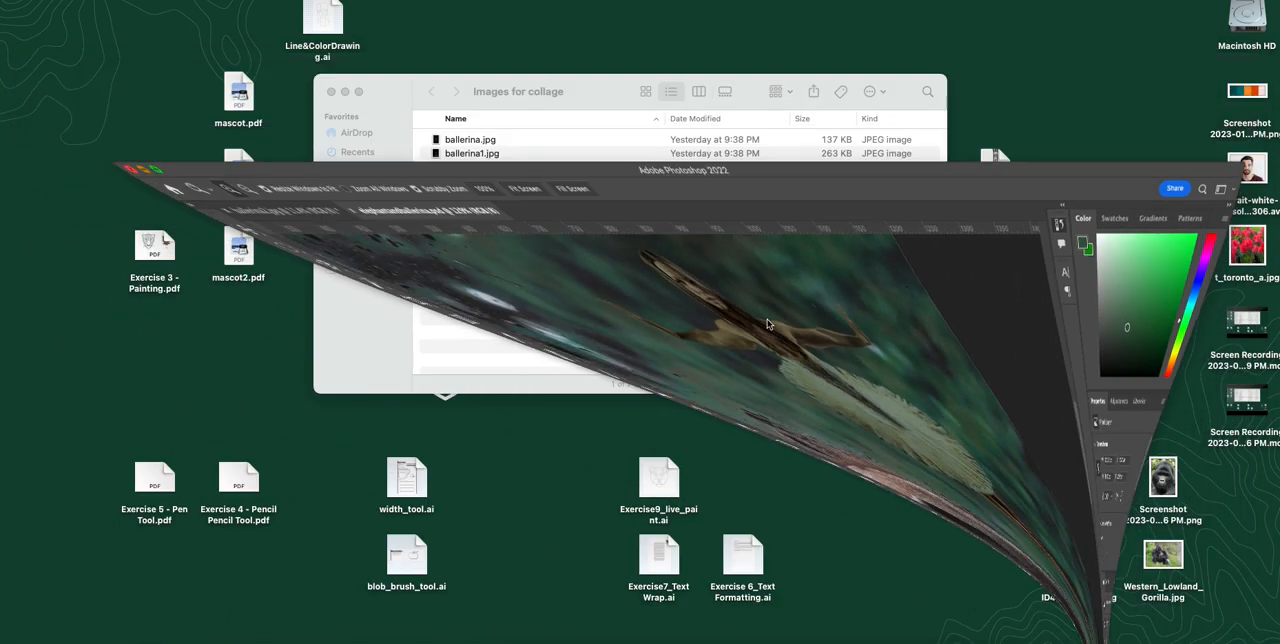
{"action": "left_click", "coordinate": [990, 257]}
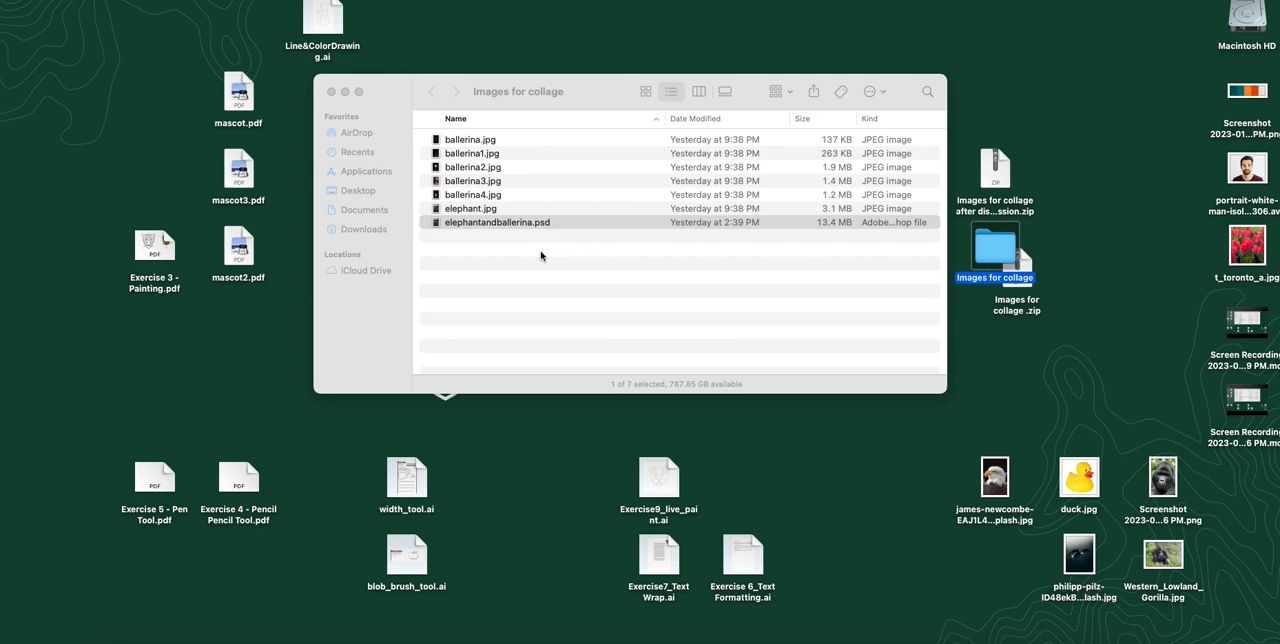
{"action": "left_click", "coordinate": [478, 222]}
{"action": "left_click", "coordinate": [452, 209]}
{"action": "left_click_drag", "start_coordinate": [437, 209], "coordinate": [729, 638]}
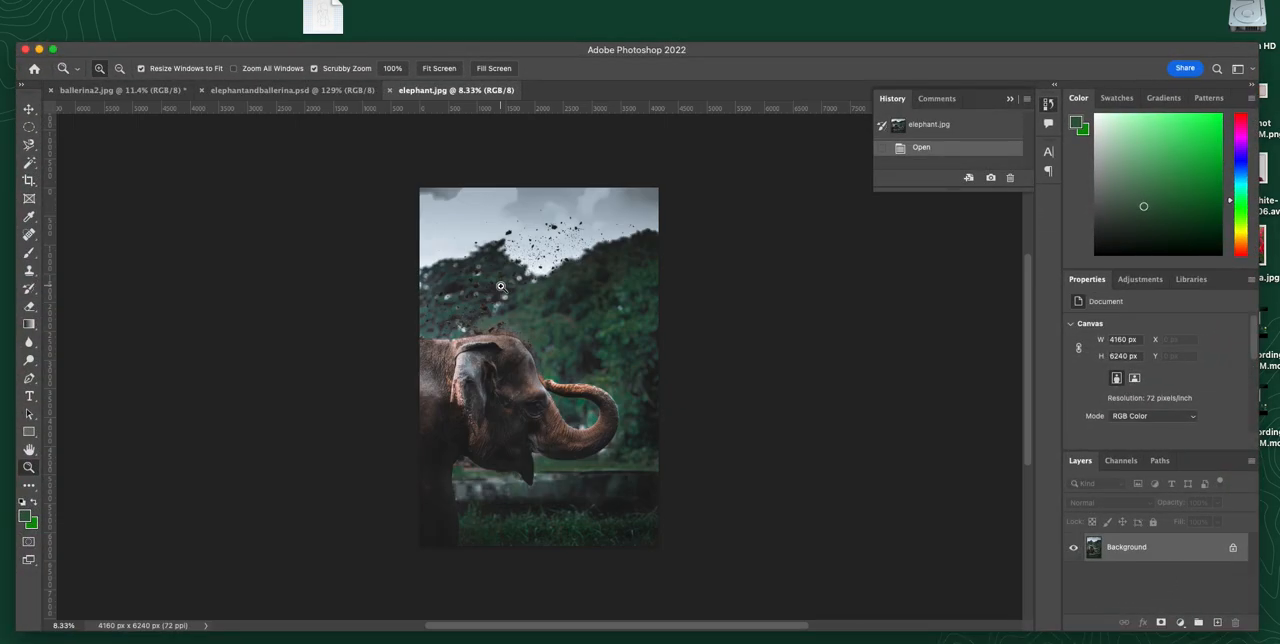
Step: Copy the selected dancer from ballerina2.jpg and paste her into elephant.jpg as a new layer
{"action": "left_click", "coordinate": [112, 93]}
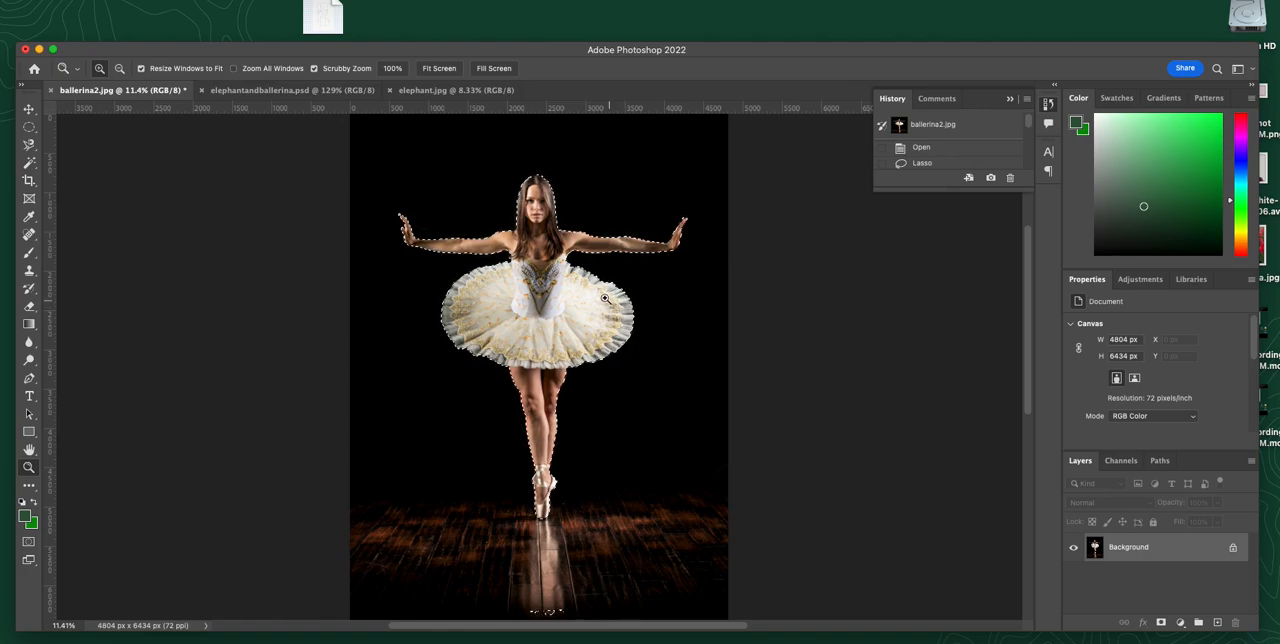
{"action": "left_click", "coordinate": [285, 91]}
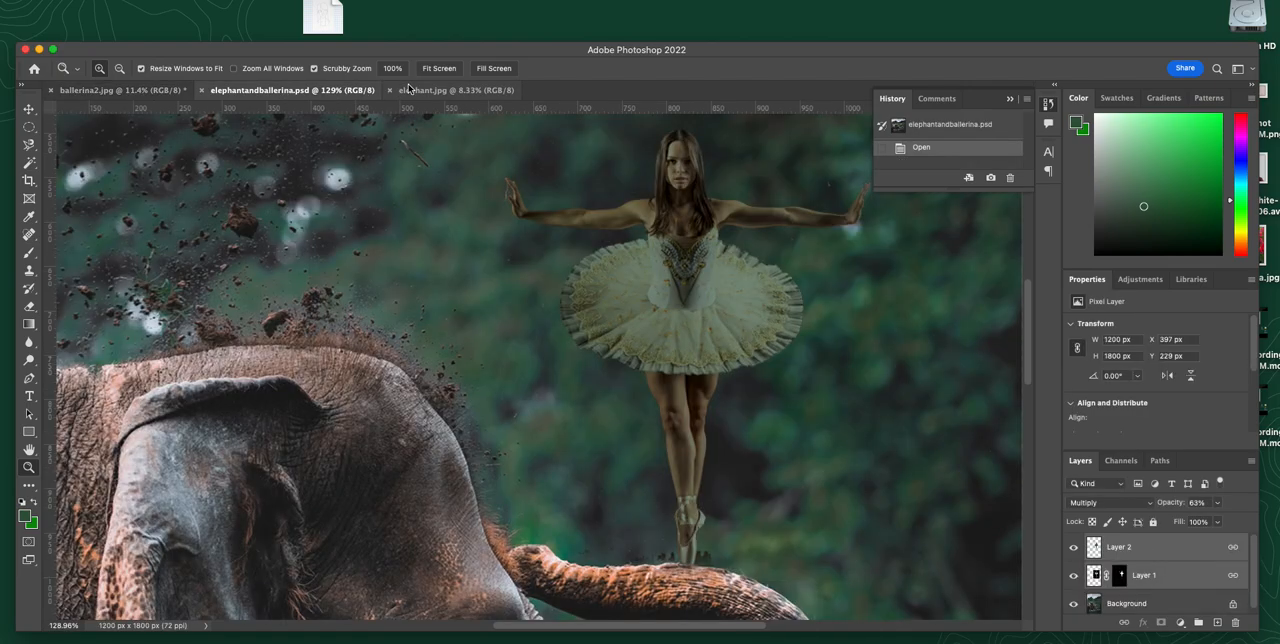
{"action": "left_click", "coordinate": [424, 91]}
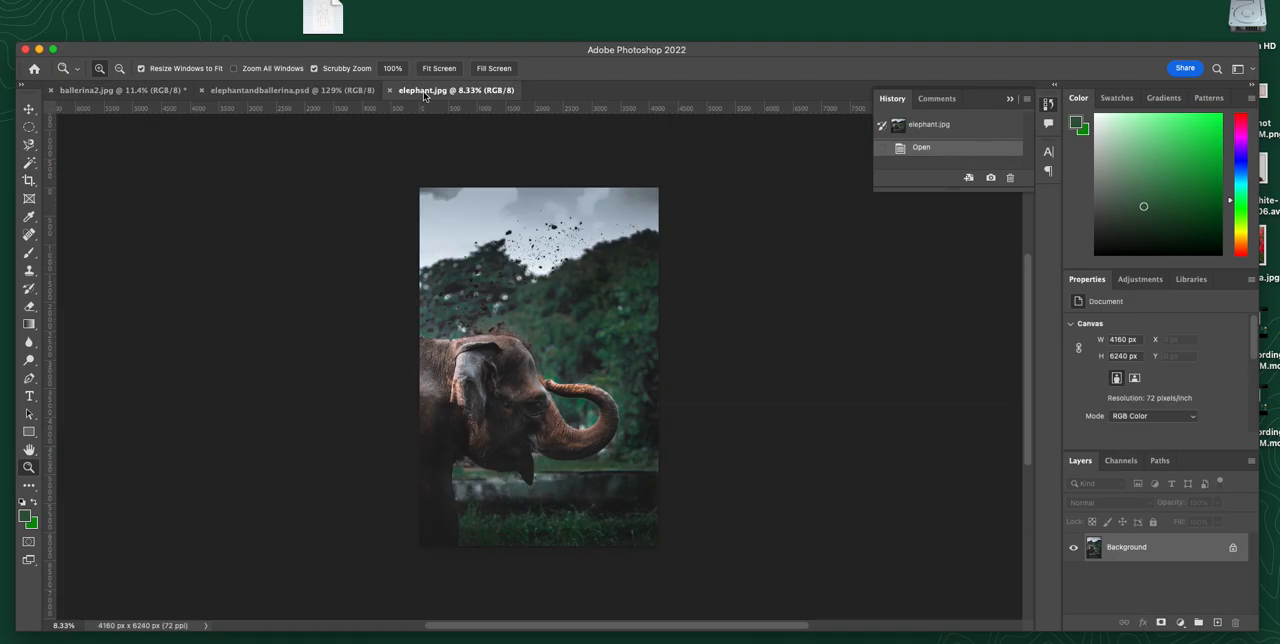
{"action": "key", "text": "cmd+v"}
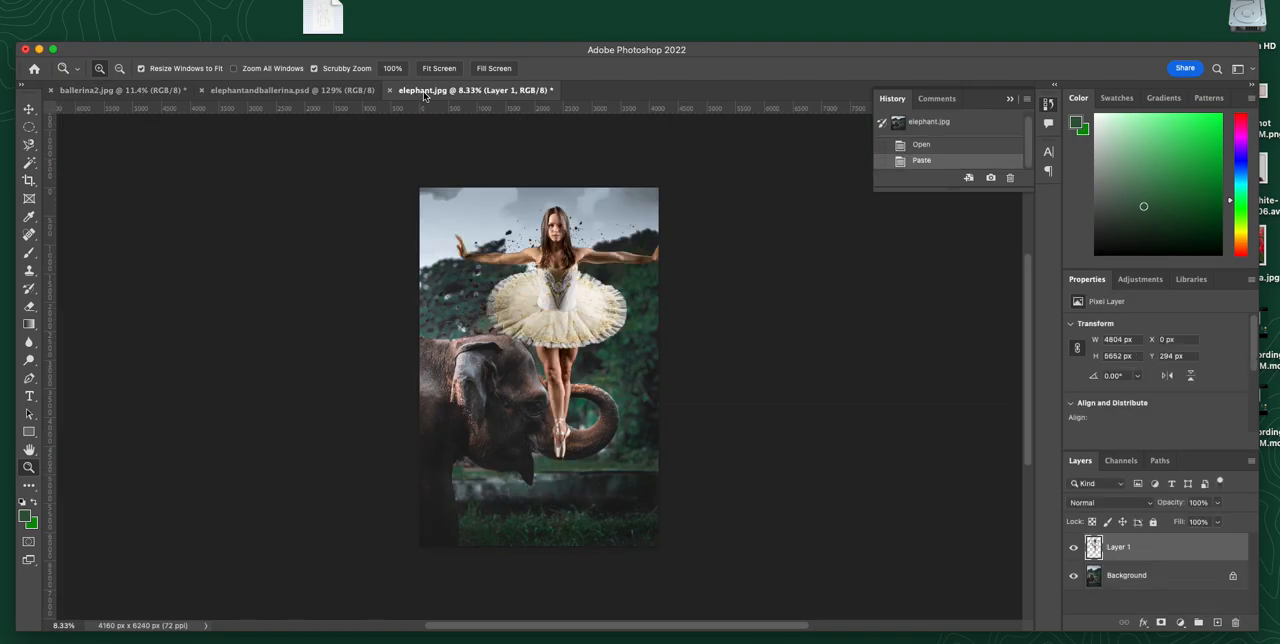
Step: Scale the pasted dancer to 50% with Free Transform and place her standing on the elephant's raised trunk
{"action": "key", "text": "super+t"}
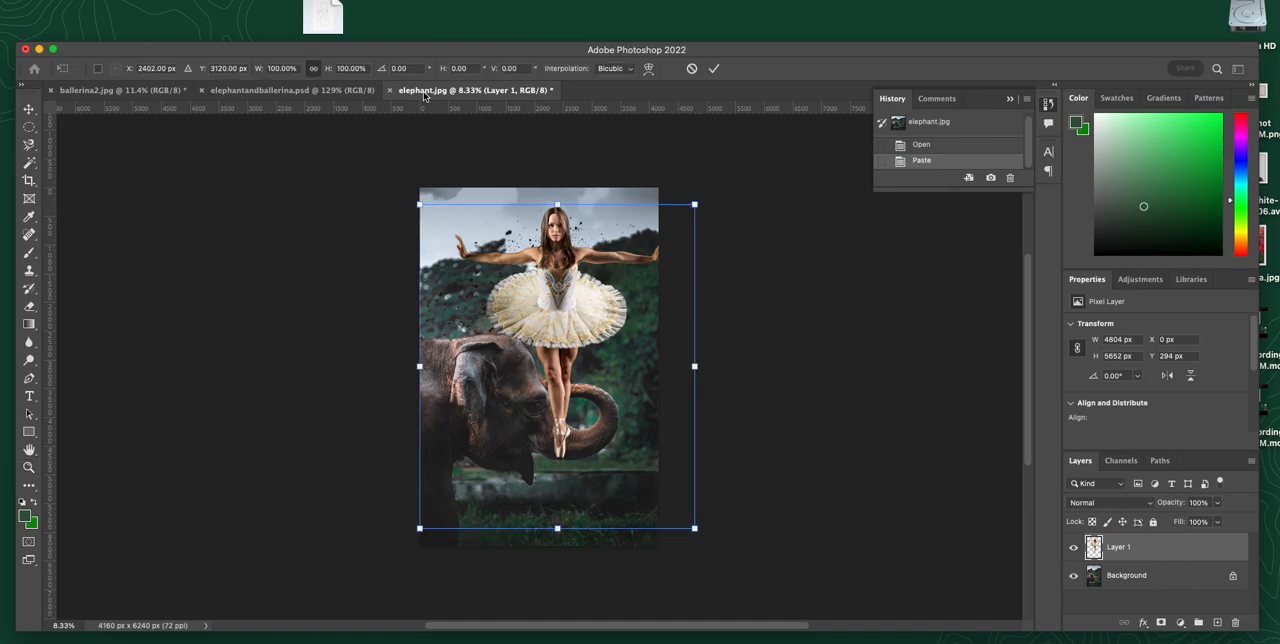
{"action": "left_click_drag", "start_coordinate": [694, 528], "coordinate": [556, 366]}
{"action": "left_click_drag", "start_coordinate": [460, 256], "coordinate": [561, 311]}
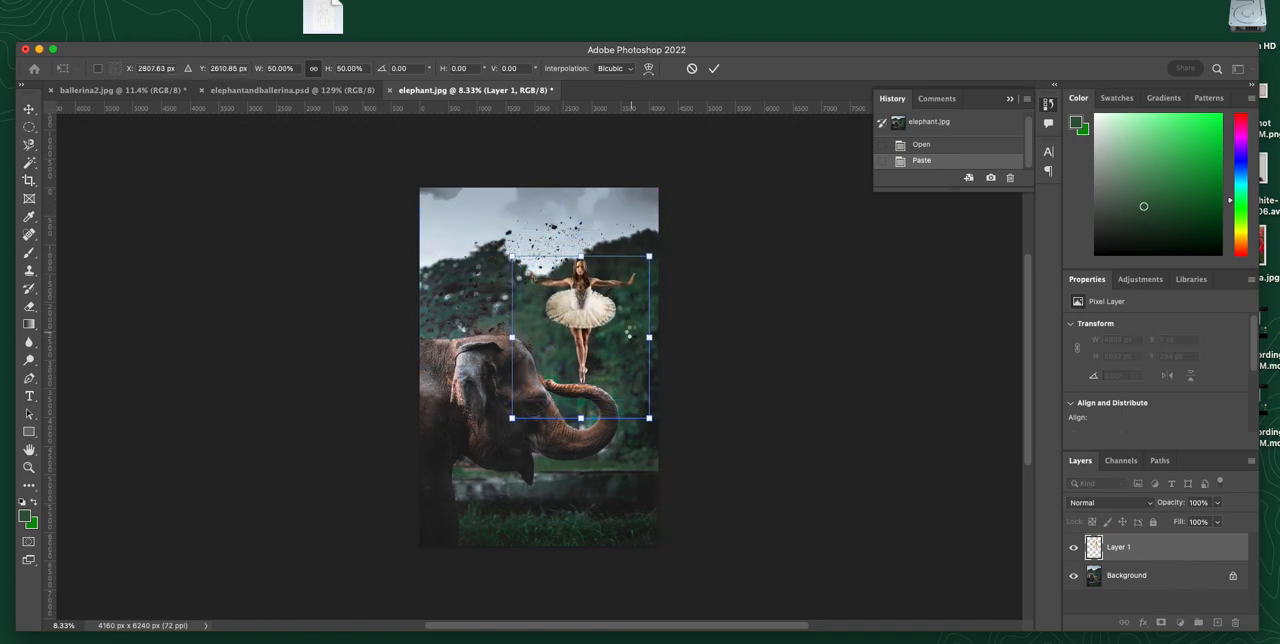
{"action": "key", "text": "Return"}
Step: Examine the pasted dancer's cut-out edge around her hair and shoulder, toggling Layer 1's visibility off and on
{"action": "key", "text": "z"}
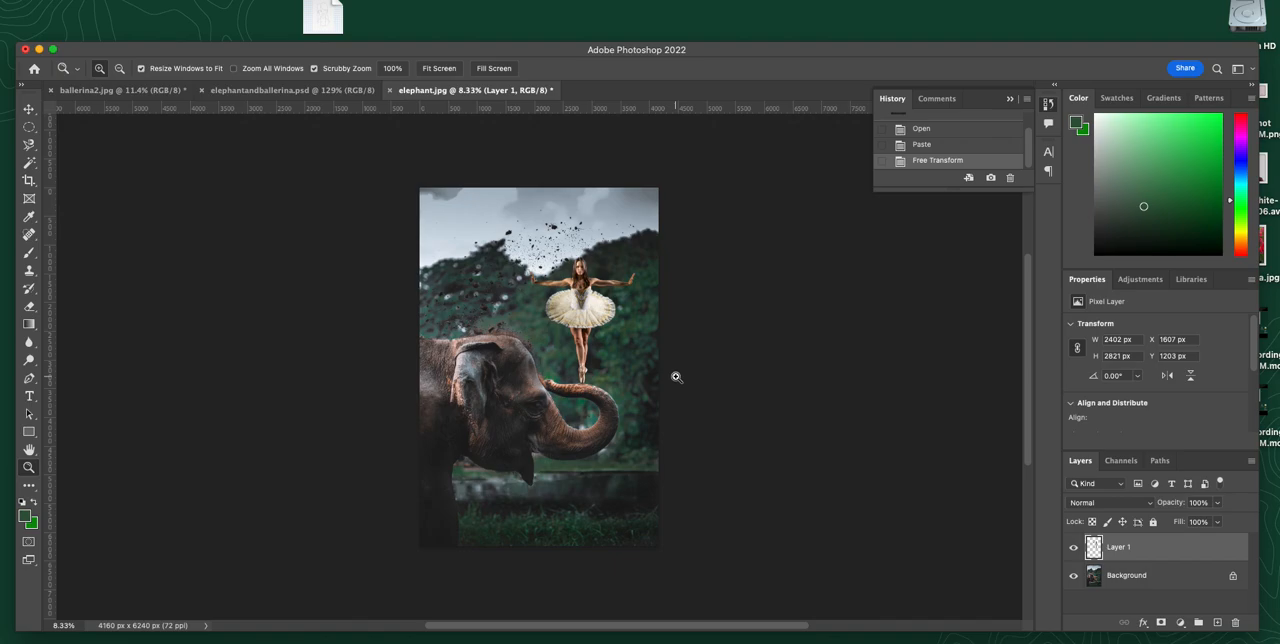
{"action": "left_click_drag", "start_coordinate": [589, 277], "coordinate": [737, 374]}
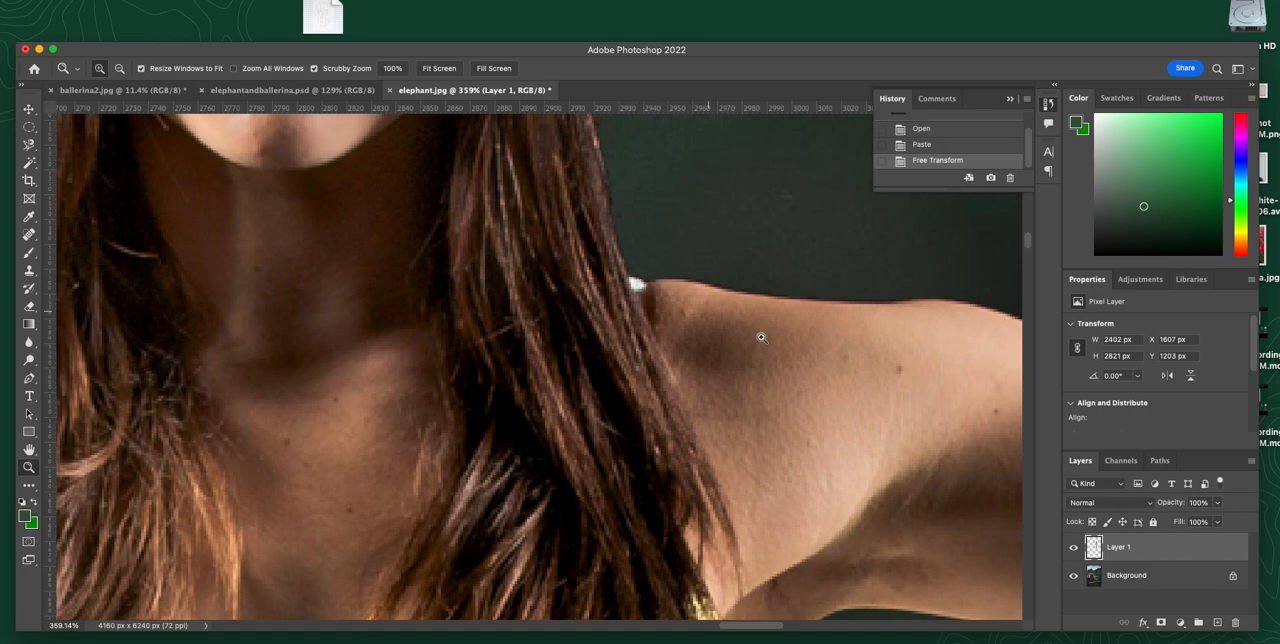
{"action": "left_click", "coordinate": [1072, 548]}
{"action": "left_click", "coordinate": [1072, 548]}
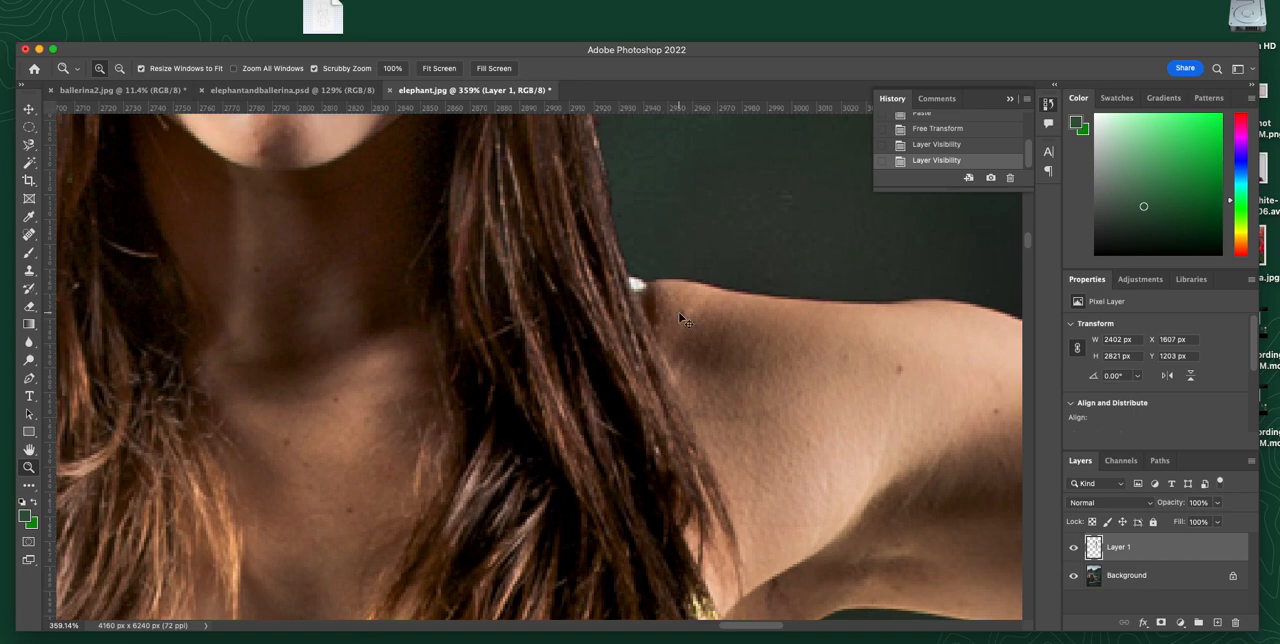
{"action": "key", "text": "super+0"}
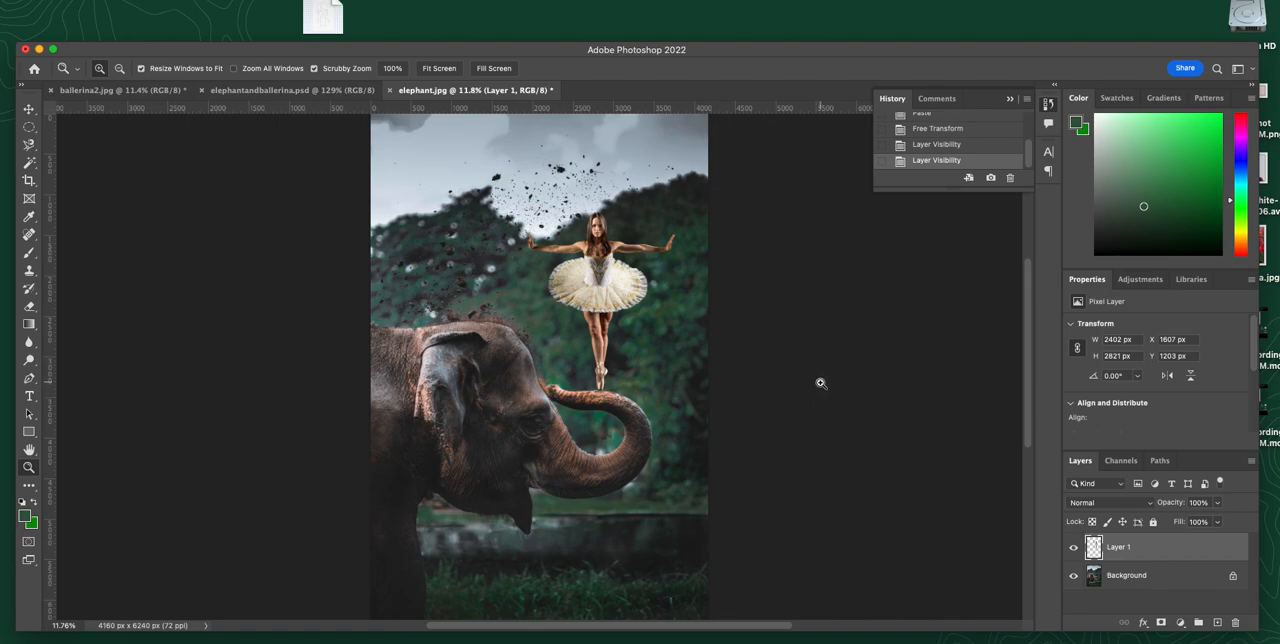
Step: In ballerina2.jpg, convert the Background to Layer 0 and add a layer mask from the dancer selection
{"action": "left_click", "coordinate": [110, 91]}
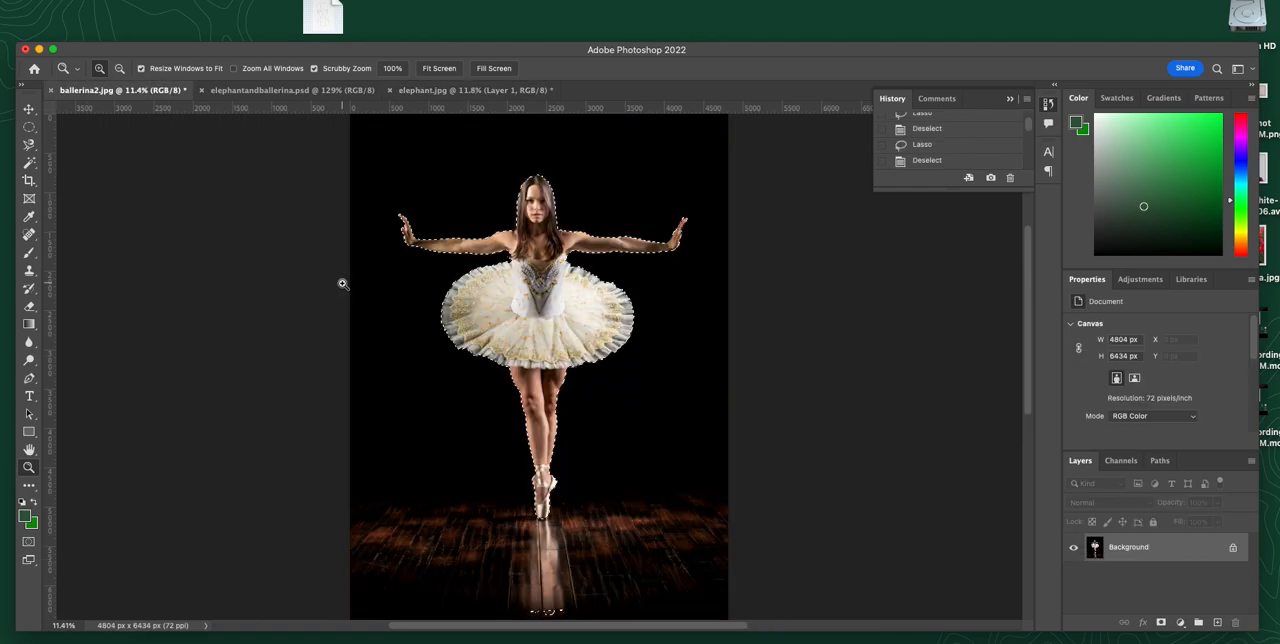
{"action": "double_click", "coordinate": [1178, 550]}
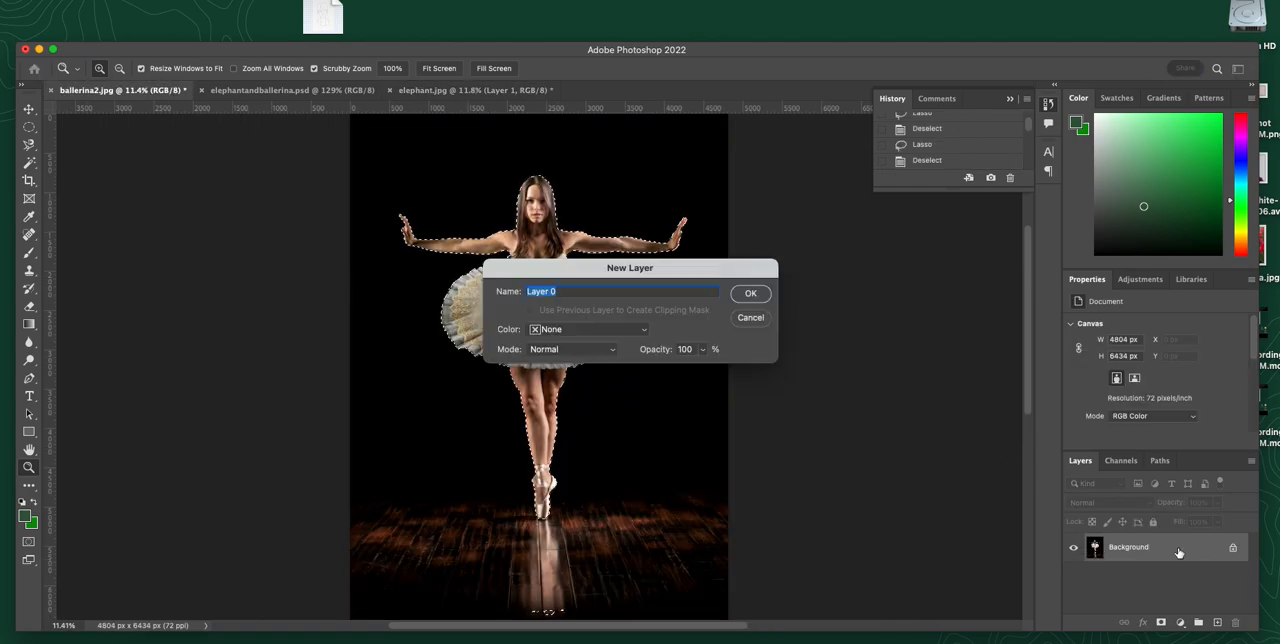
{"action": "left_click", "coordinate": [751, 295]}
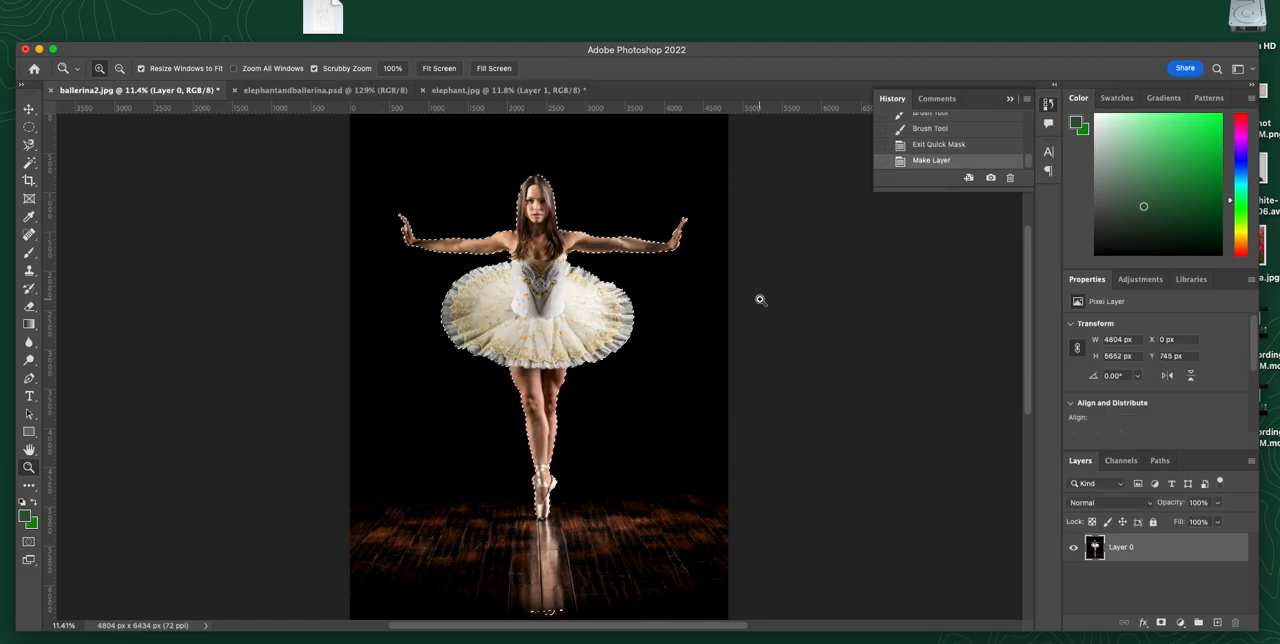
{"action": "left_click", "coordinate": [1162, 623]}
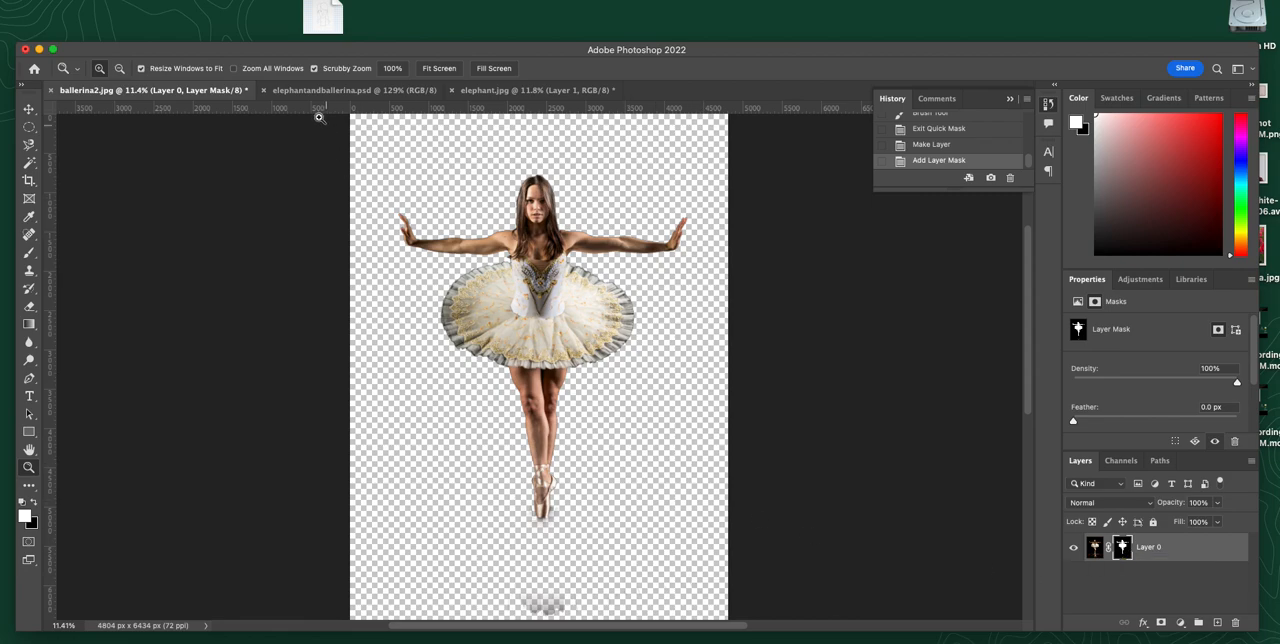
Step: In elephant.jpg, hide the pasted dancer's layer and convert the Background to a regular layer named Layer 0
{"action": "left_click", "coordinate": [503, 92]}
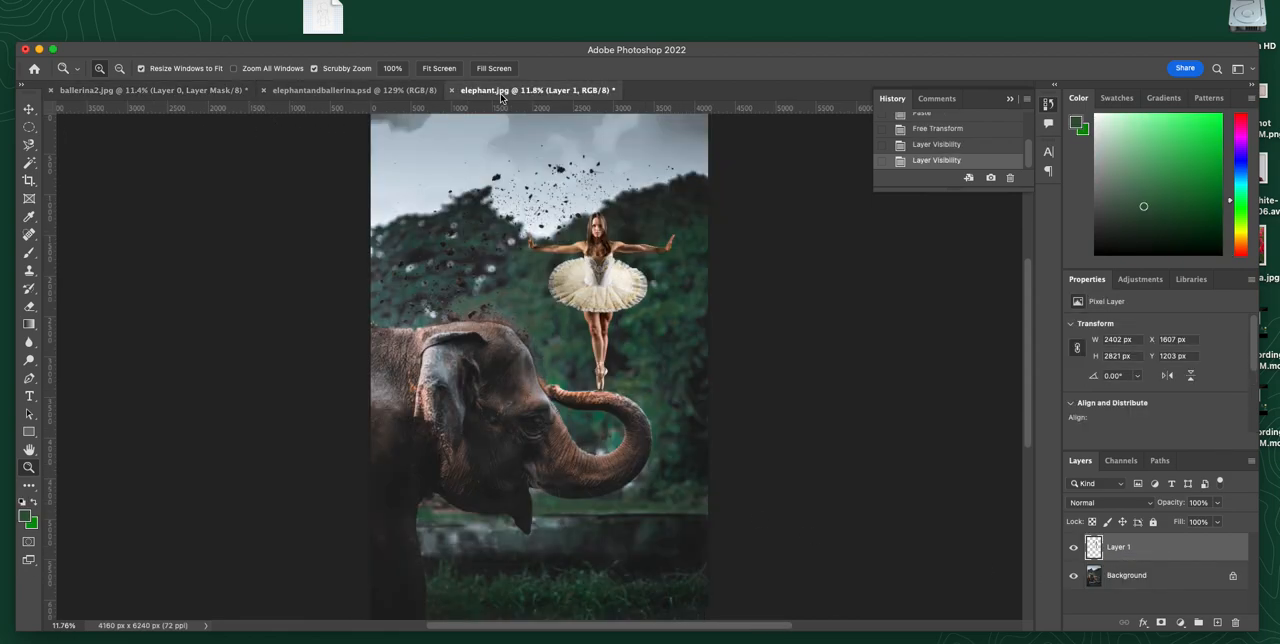
{"action": "left_click", "coordinate": [1073, 547]}
{"action": "double_click", "coordinate": [1130, 577]}
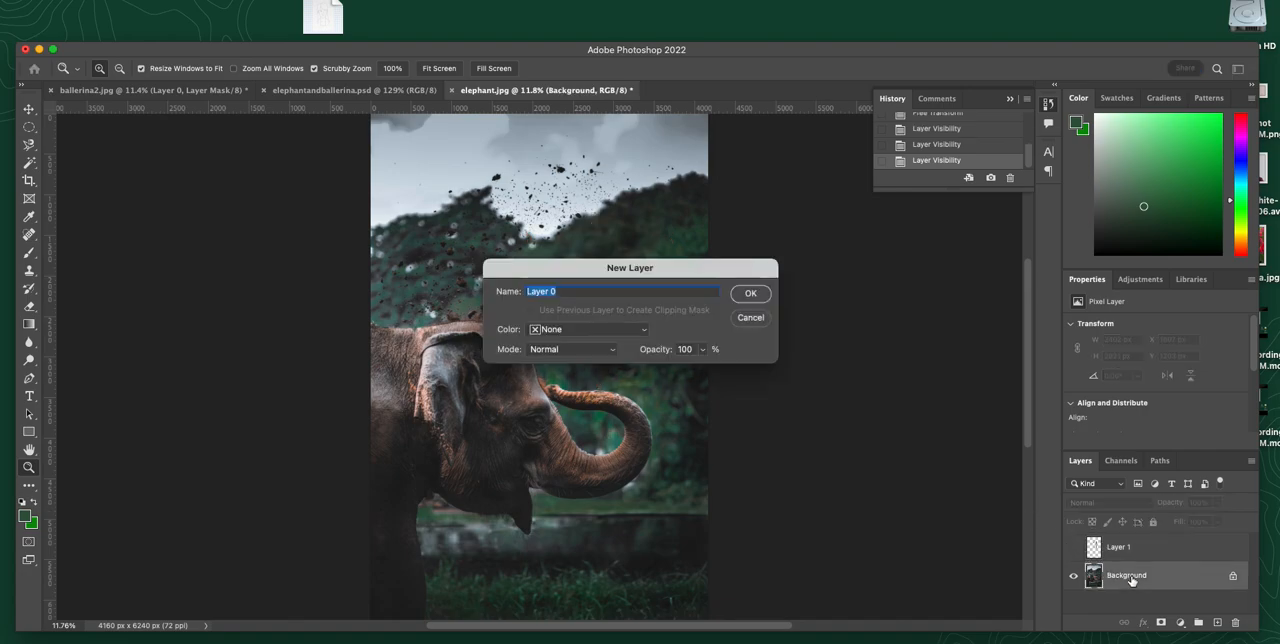
{"action": "left_click", "coordinate": [750, 293]}
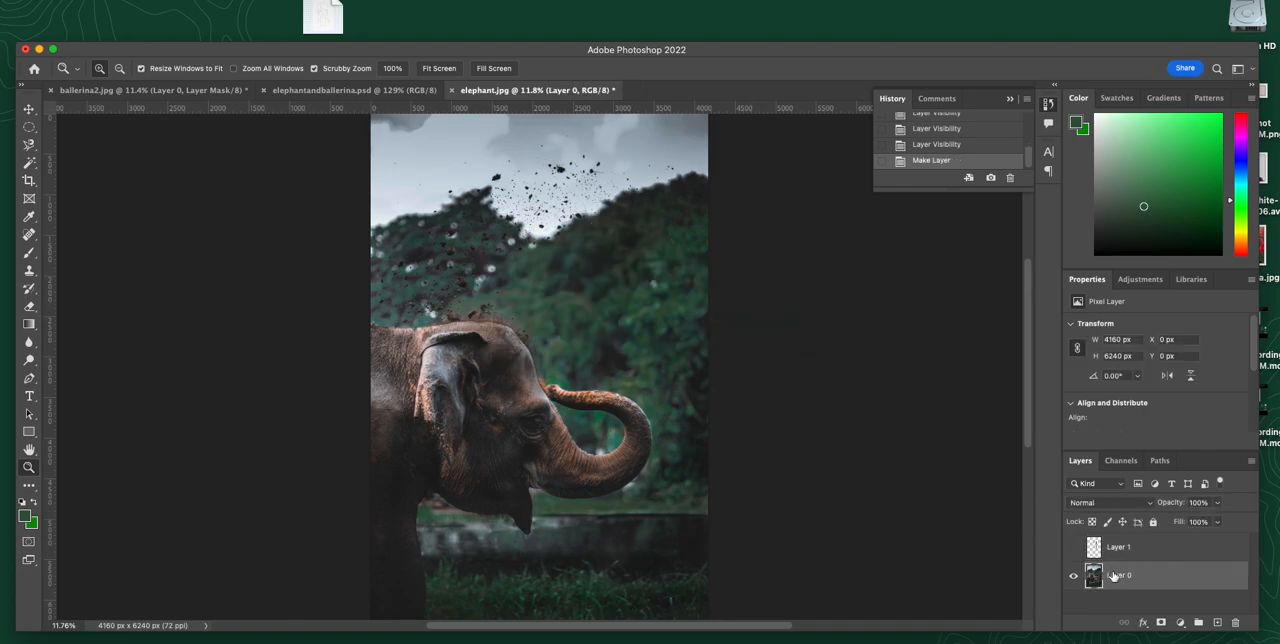
Step: Copy the whole elephant image into ballerina2.jpg as a new layer and place it beneath the masked dancer layer
{"action": "key", "text": "super+a"}
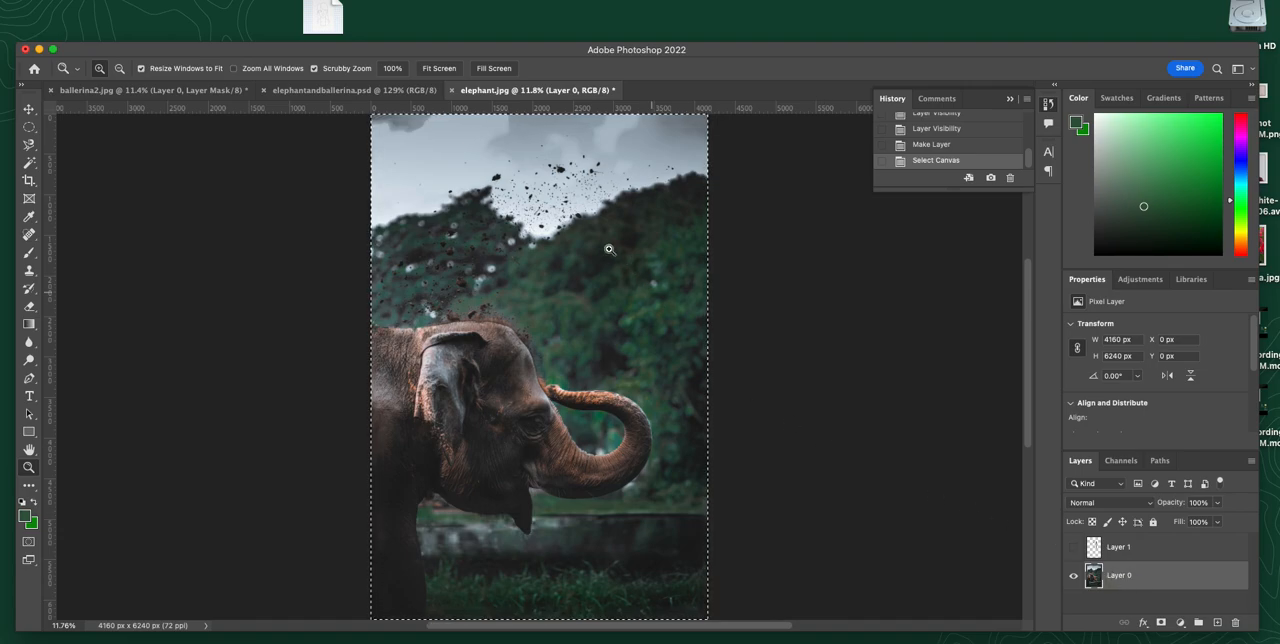
{"action": "left_click", "coordinate": [155, 91]}
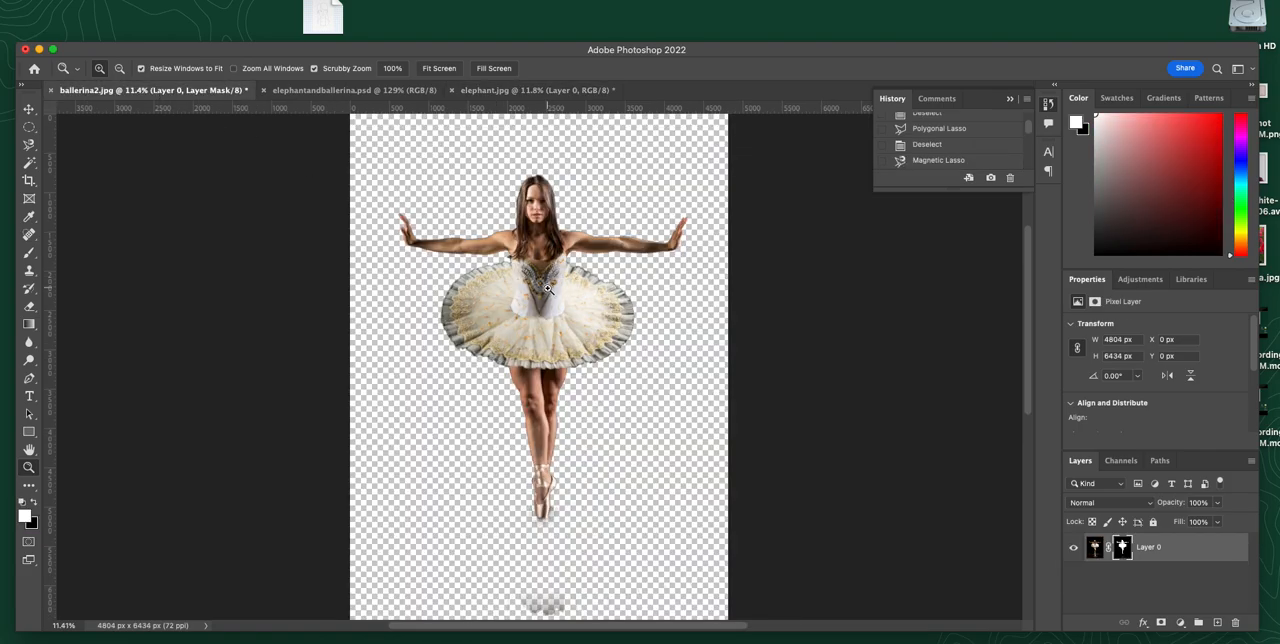
{"action": "key", "text": "super+v"}
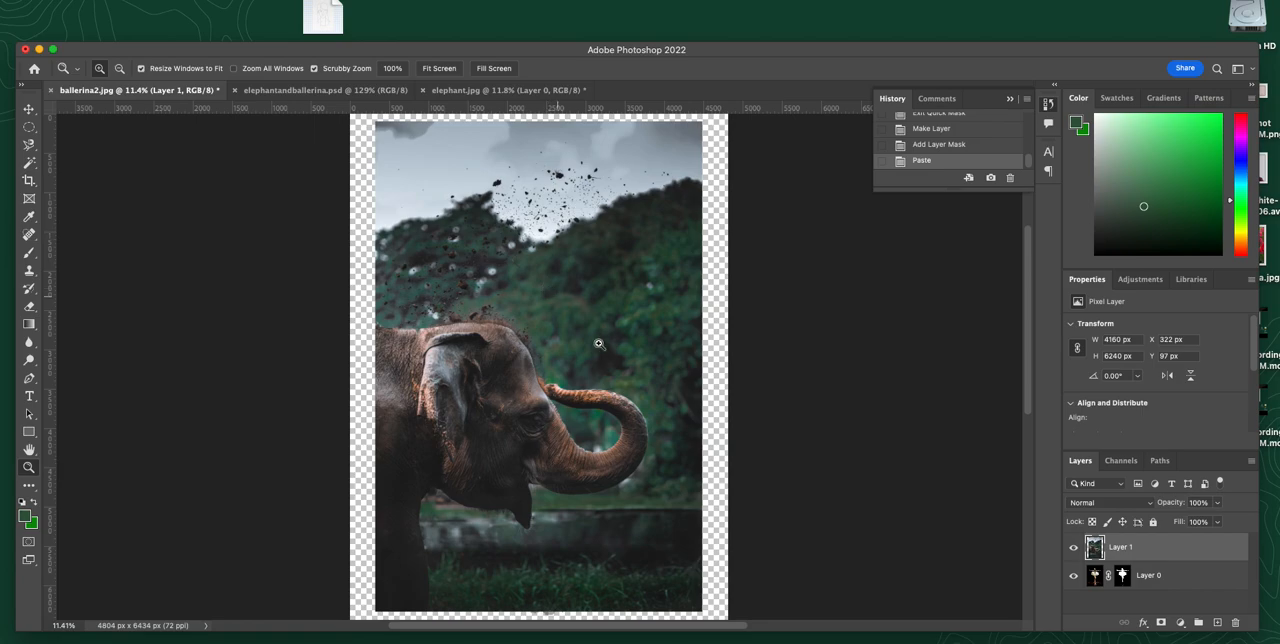
{"action": "left_click_drag", "start_coordinate": [1121, 546], "coordinate": [1123, 590]}
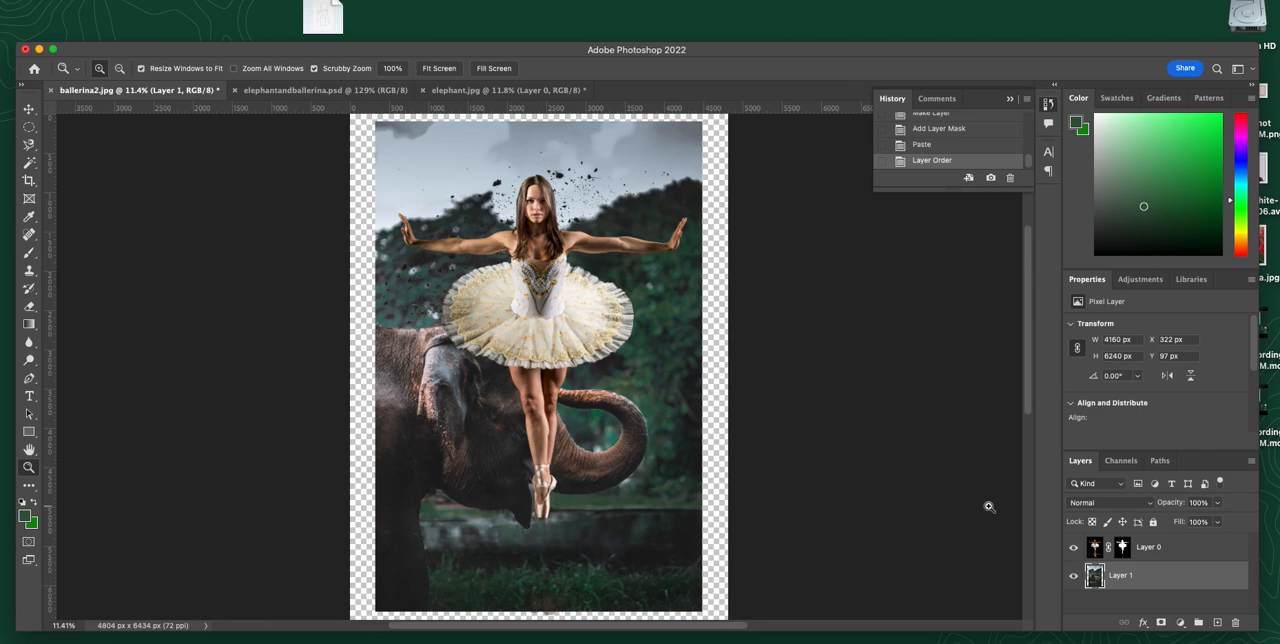
Step: Scale the masked dancer layer to about 50% with Free Transform and stand her on the elephant's raised trunk
{"action": "left_click", "coordinate": [1094, 549]}
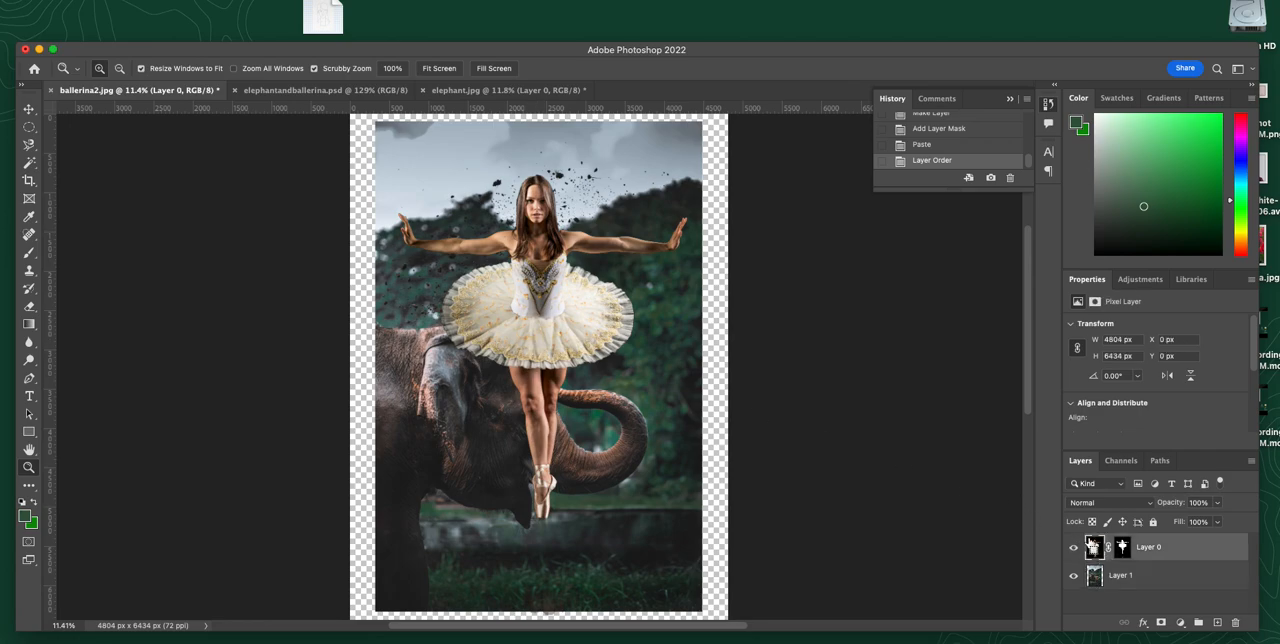
{"action": "key", "text": "super+t"}
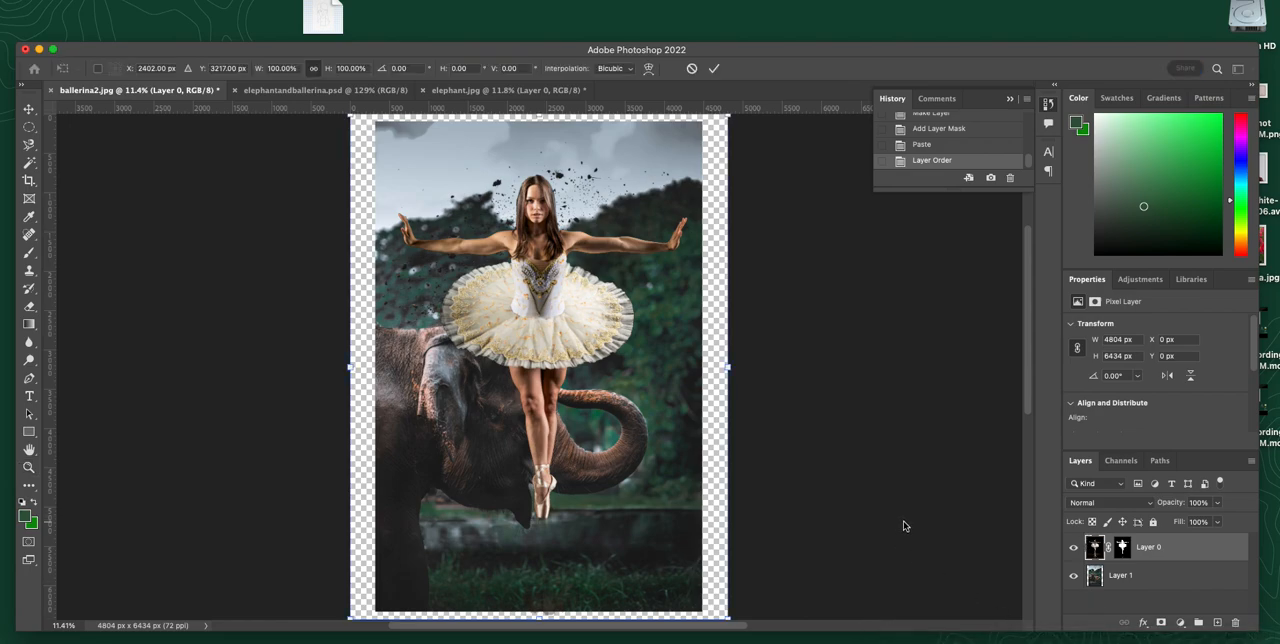
{"action": "scroll", "coordinate": [900, 520], "scroll_direction": "down", "scroll_amount": 5}
{"action": "scroll", "coordinate": [900, 520], "scroll_direction": "up", "scroll_amount": 6}
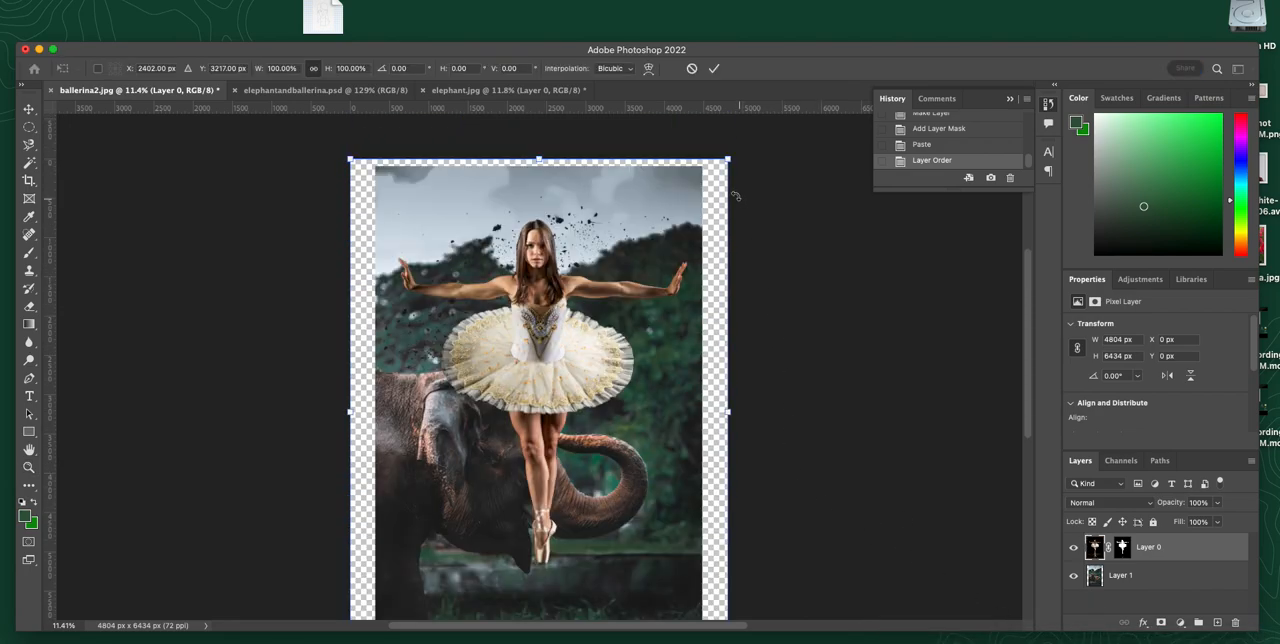
{"action": "left_click_drag", "start_coordinate": [727, 159], "coordinate": [539, 410]}
{"action": "left_click_drag", "start_coordinate": [446, 510], "coordinate": [578, 346]}
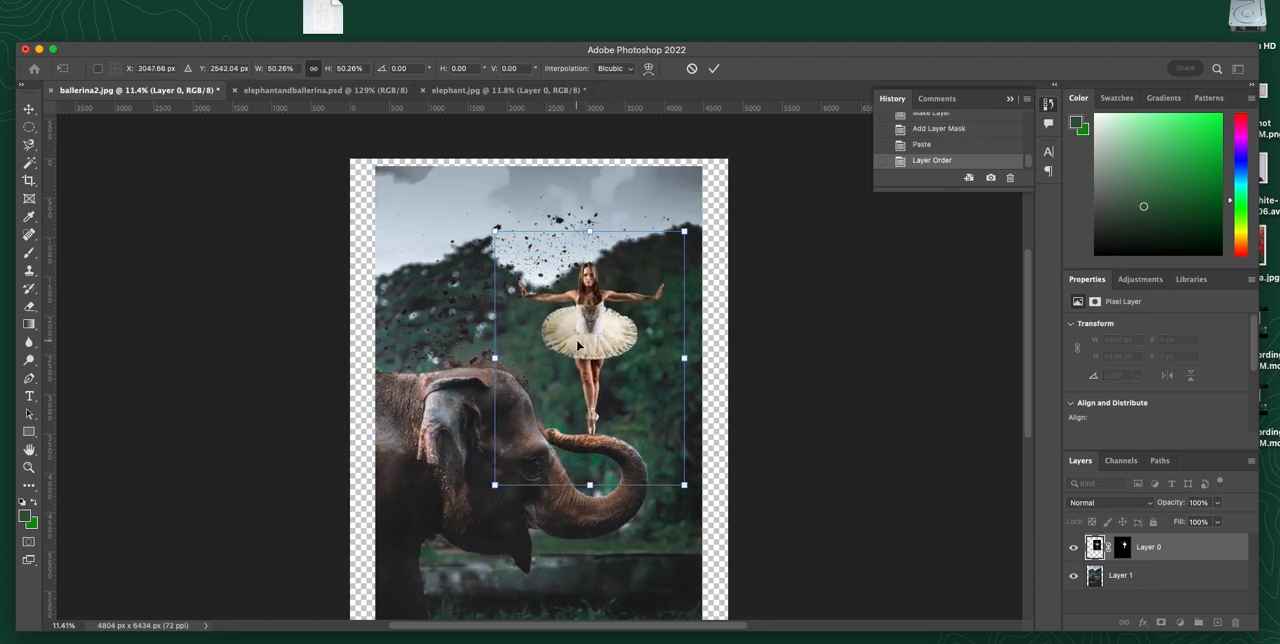
{"action": "key", "text": "Return"}
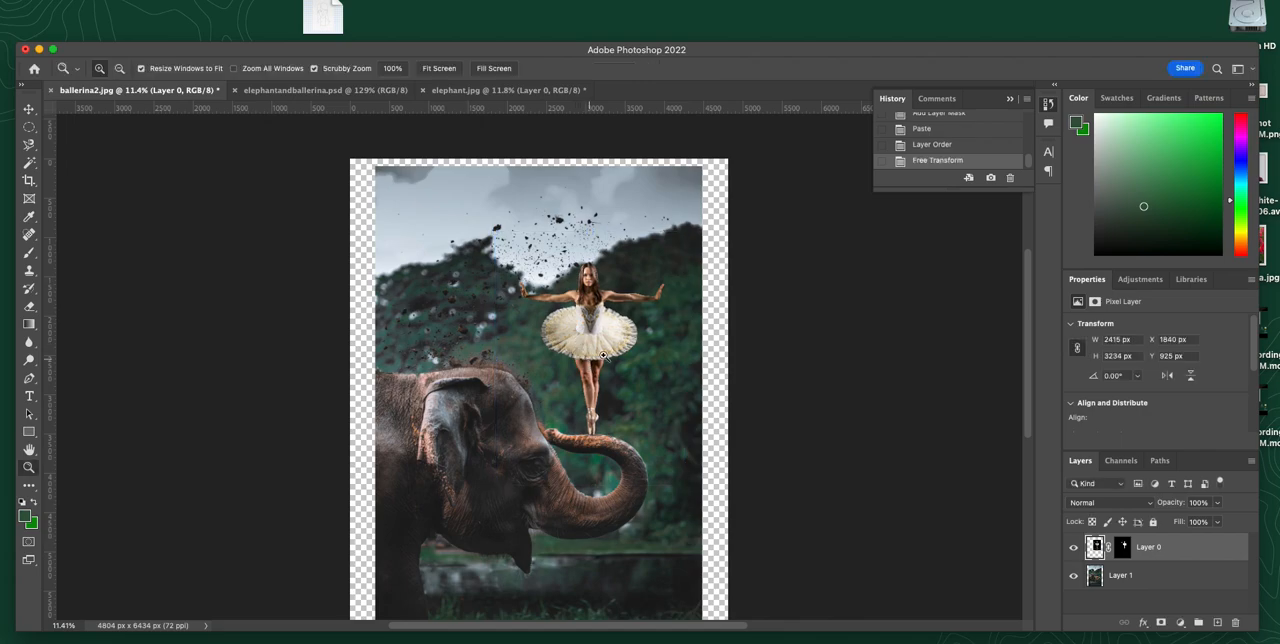
Step: Crop the canvas on all four sides to the elephant photo's edges, removing the transparent border
{"action": "left_click", "coordinate": [684, 330], "text": "alt"}
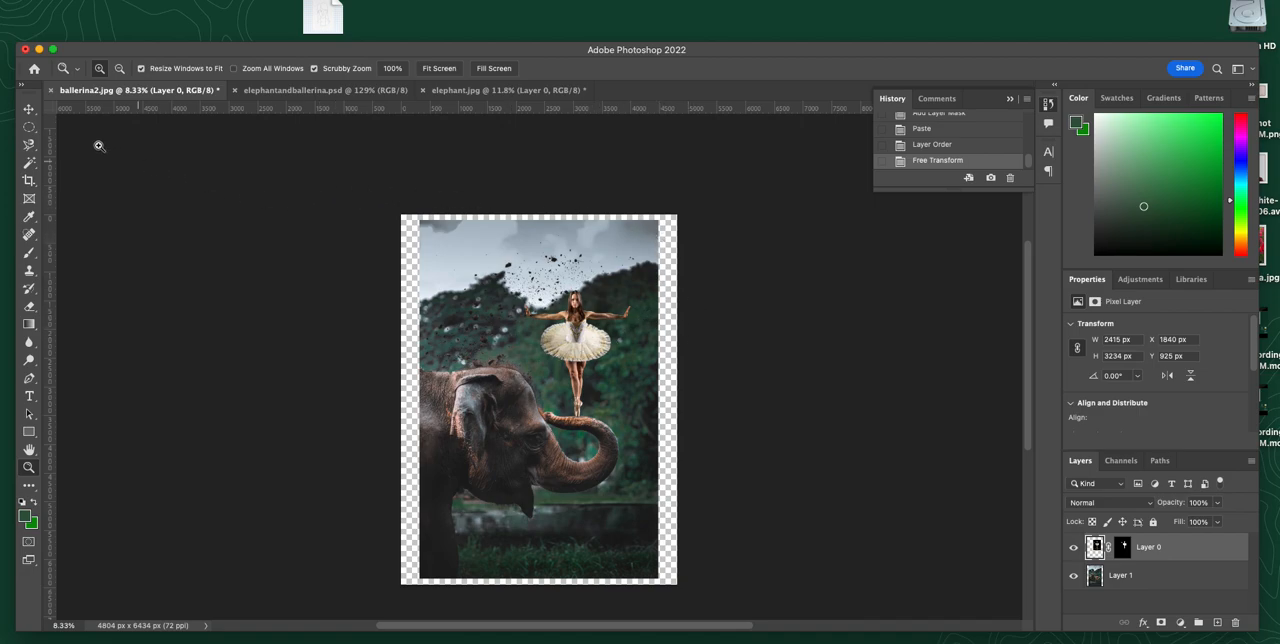
{"action": "left_click", "coordinate": [29, 180]}
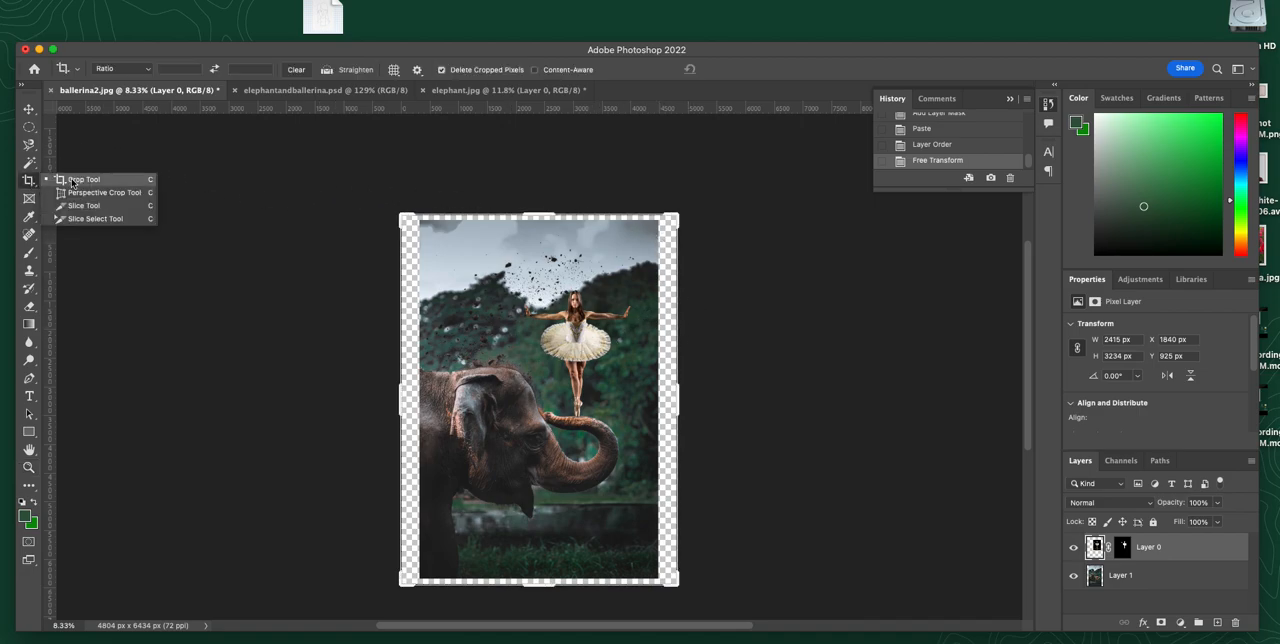
{"action": "left_click", "coordinate": [72, 181]}
{"action": "mouse_move", "coordinate": [398, 414]}
{"action": "left_mouse_down"}
{"action": "mouse_move", "coordinate": [408, 290]}
{"action": "mouse_move", "coordinate": [408, 417]}
{"action": "left_mouse_up"}
{"action": "left_click_drag", "start_coordinate": [670, 400], "coordinate": [668, 376]}
{"action": "left_click_drag", "start_coordinate": [538, 588], "coordinate": [538, 580]}
{"action": "left_click_drag", "start_coordinate": [538, 213], "coordinate": [540, 218]}
{"action": "key", "text": "Return"}
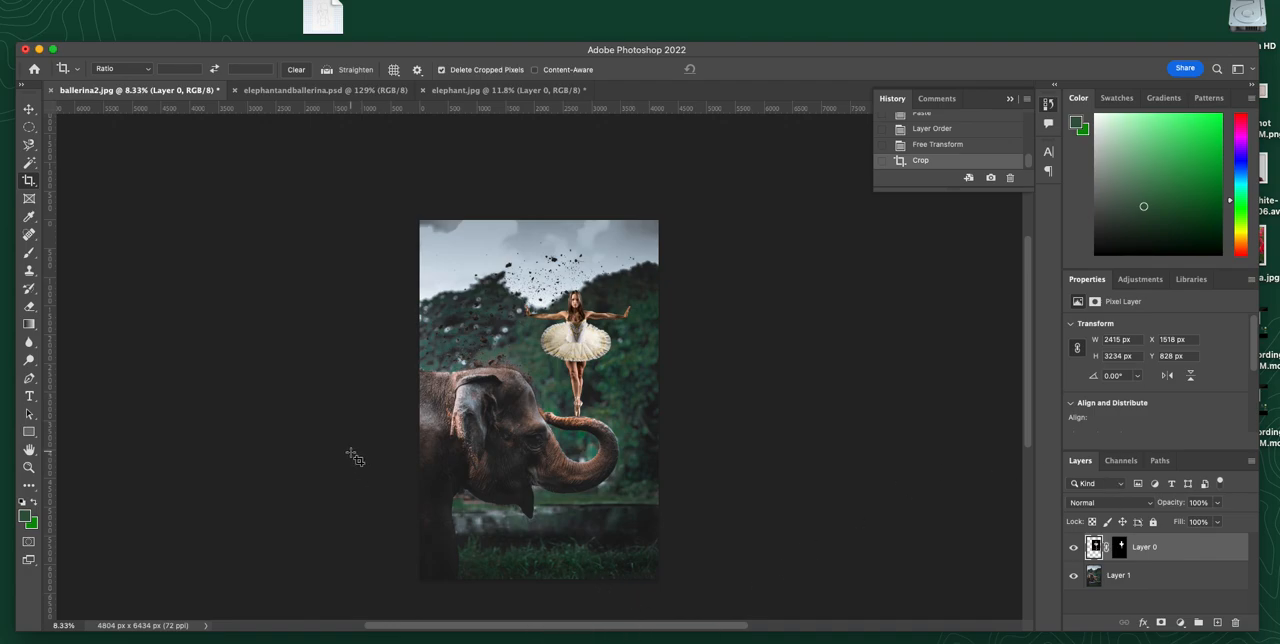
Step: Examine the leftover fringe between the dancer's hair and shoulder, and make Layer 0's layer mask the active editing target
{"action": "left_click", "coordinate": [29, 467]}
{"action": "left_click_drag", "start_coordinate": [588, 308], "coordinate": [714, 472]}
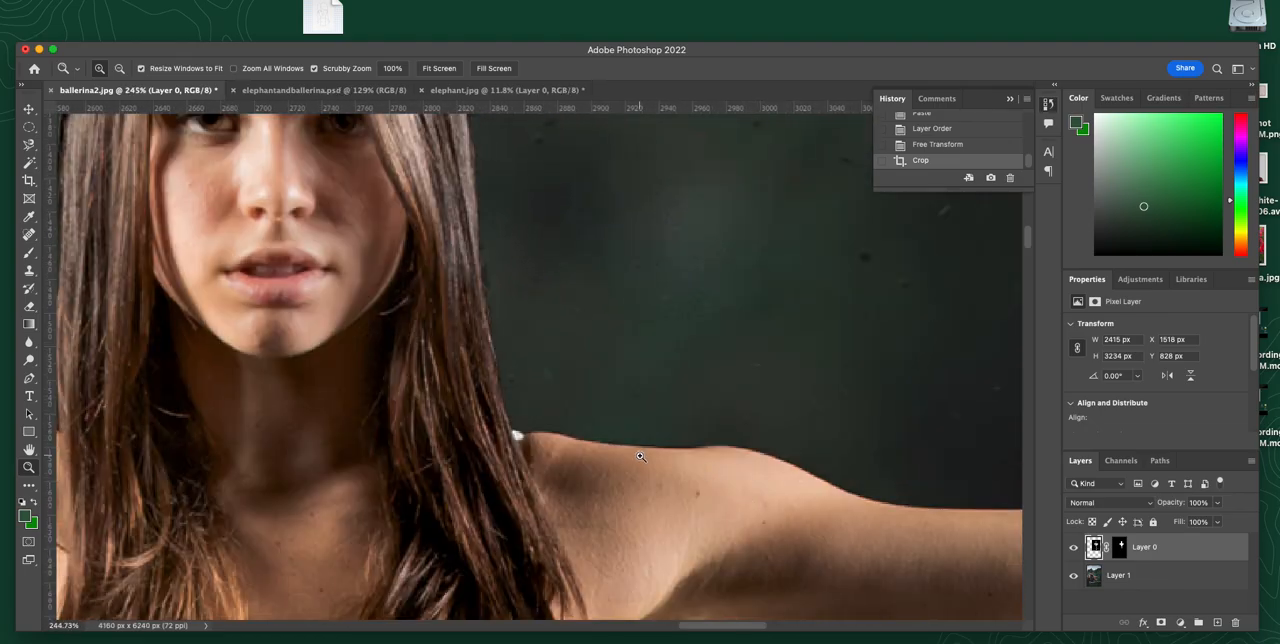
{"action": "left_click_drag", "start_coordinate": [503, 420], "coordinate": [570, 464]}
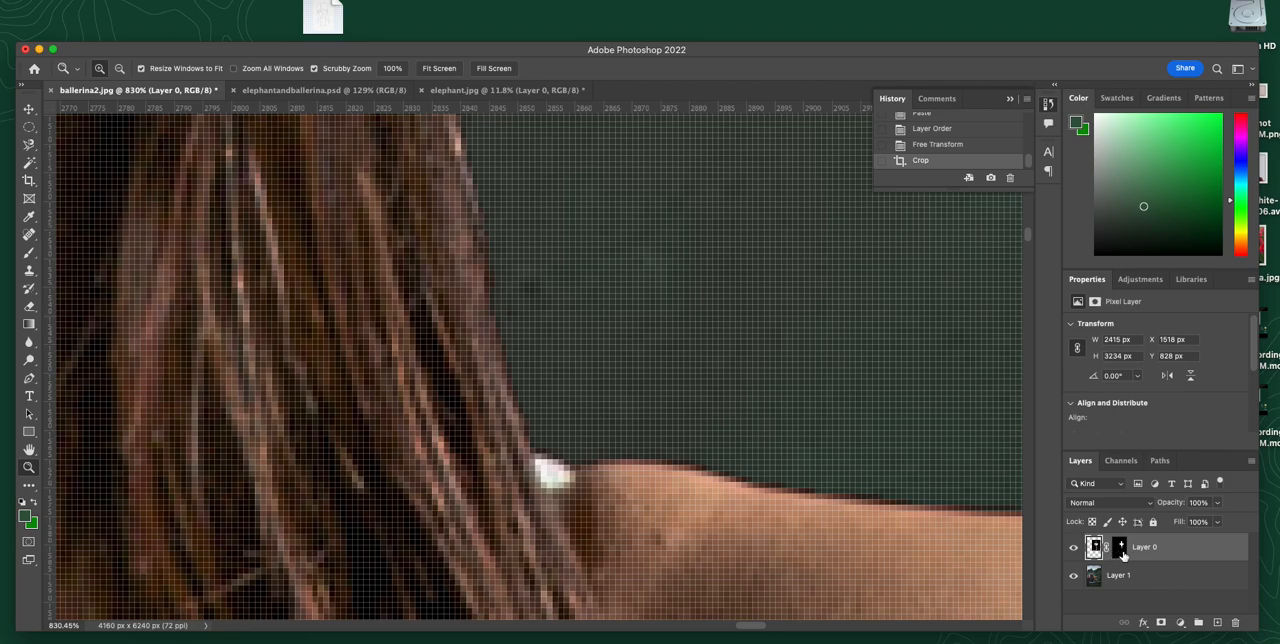
{"action": "left_click", "coordinate": [1121, 552]}
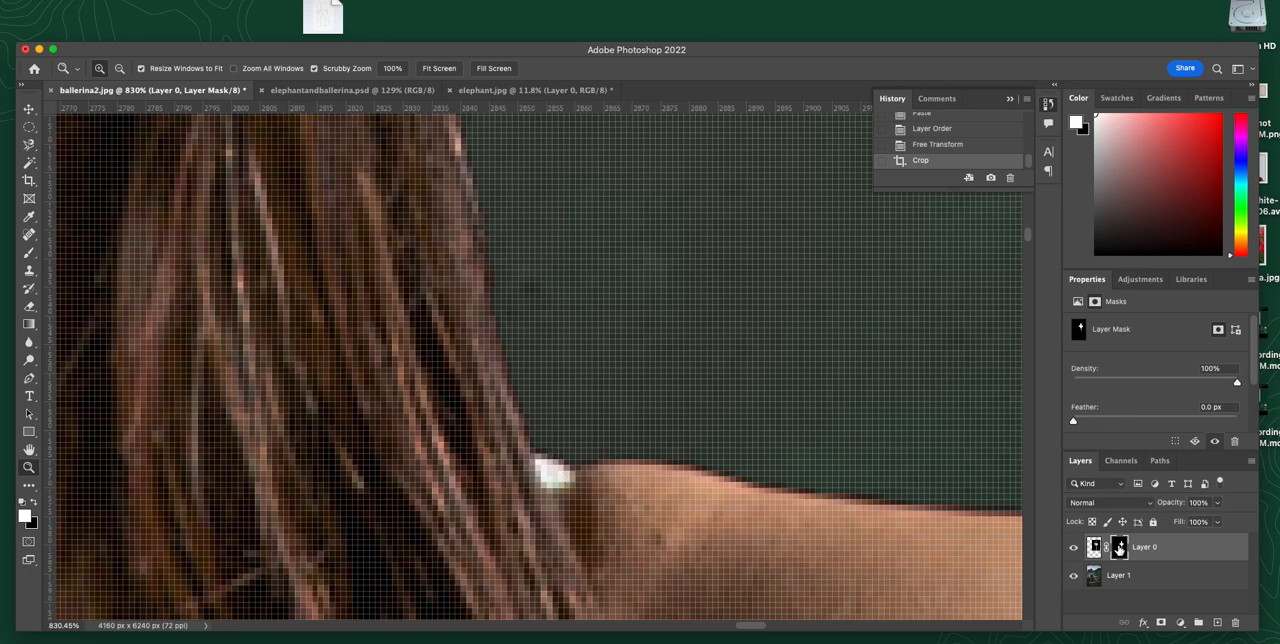
{"action": "left_click", "coordinate": [1096, 552]}
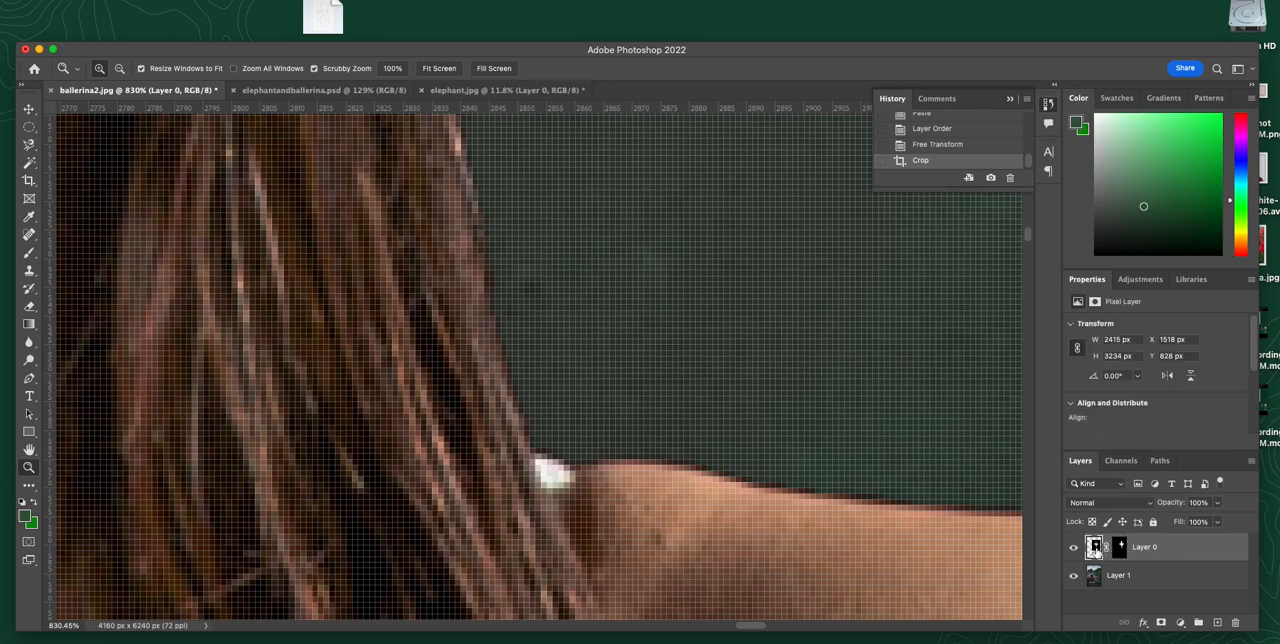
{"action": "left_click", "coordinate": [1118, 550]}
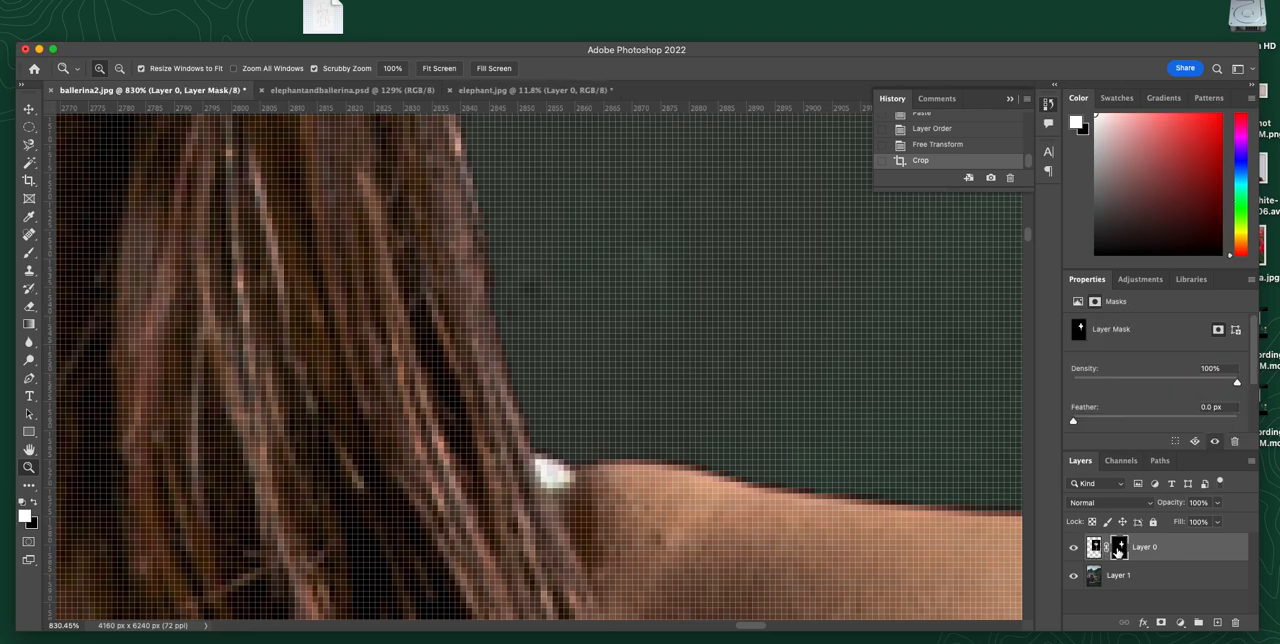
{"action": "left_click", "coordinate": [1094, 548]}
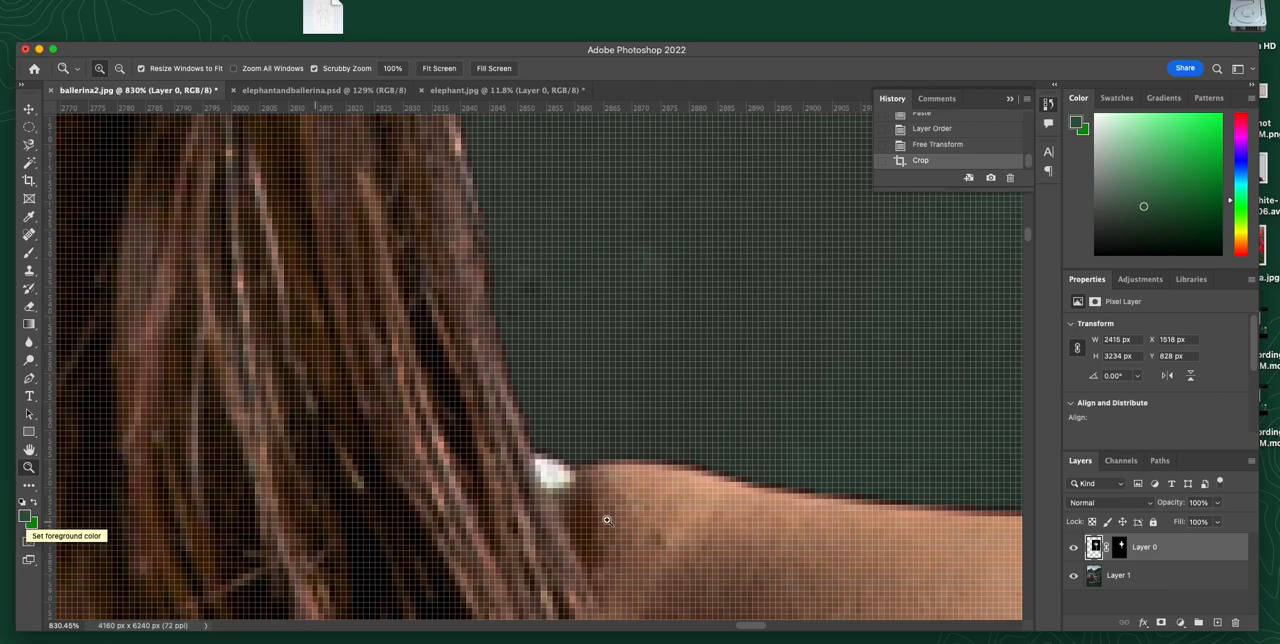
{"action": "left_click", "coordinate": [1120, 547]}
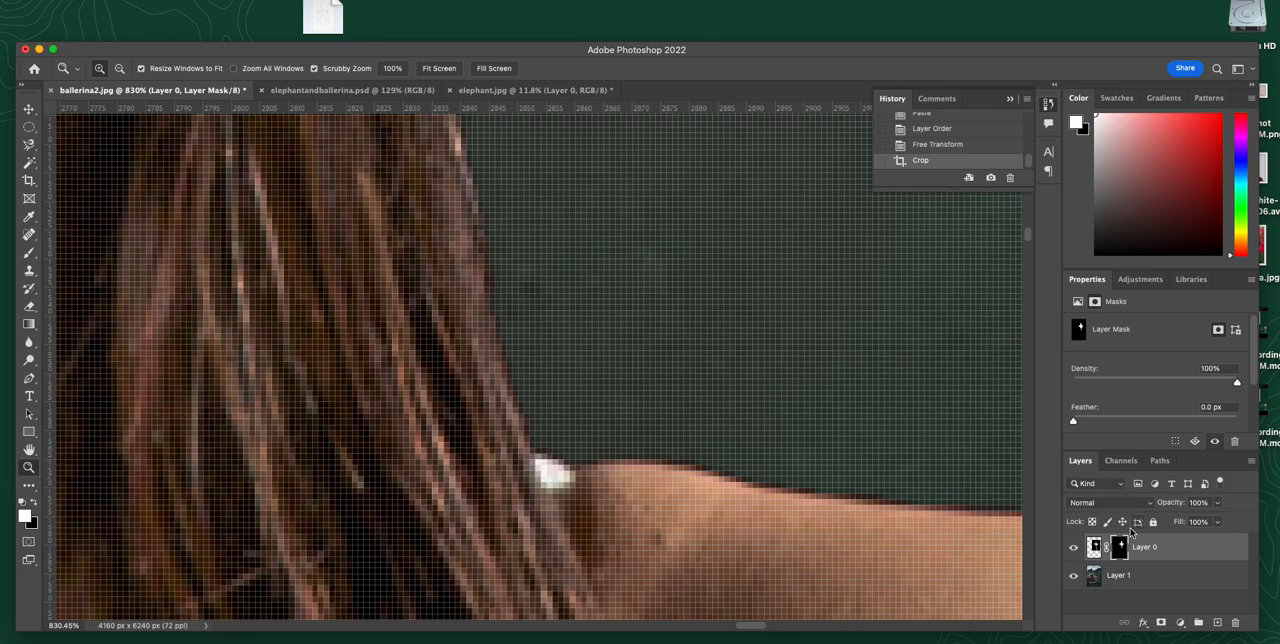
Step: Paint black on the layer mask with a 3 px brush to hide the white fleck between the dancer's hair and shoulder
{"action": "key", "text": "b"}
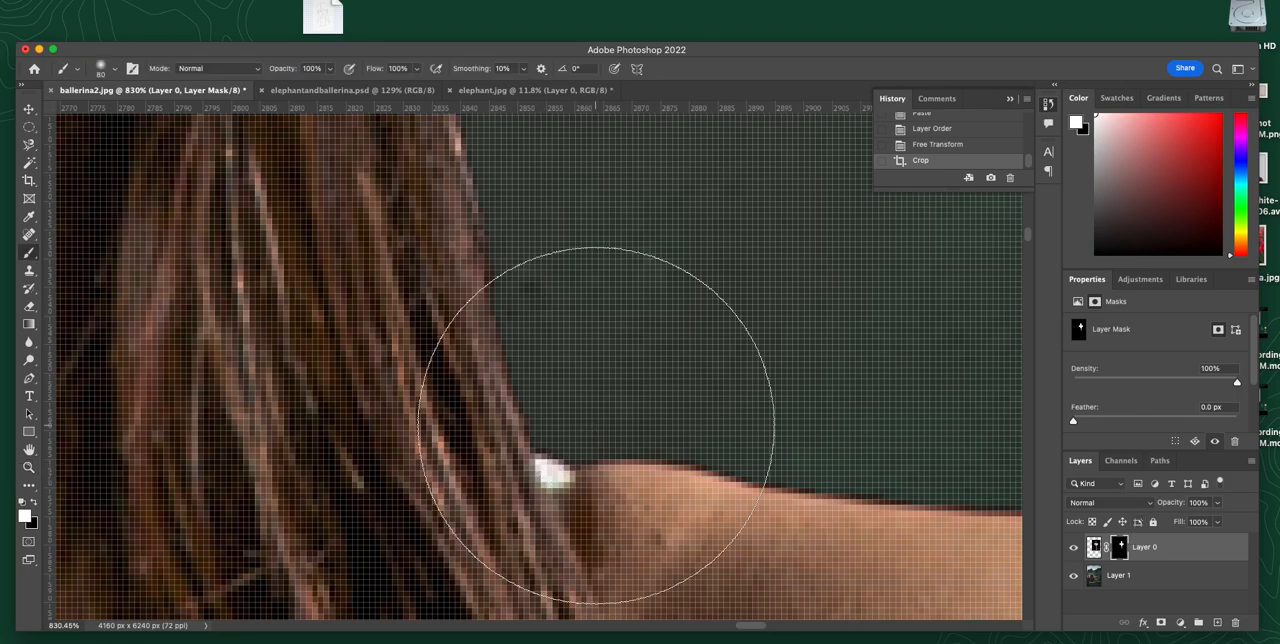
{"action": "key", "text": "bracketleft"}
{"action": "key", "text": "bracketleft"}
{"action": "key", "text": "bracketleft"}
{"action": "key", "text": "bracketleft"}
{"action": "key", "text": "bracketleft"}
{"action": "key", "text": "bracketleft"}
{"action": "key", "text": "bracketleft"}
{"action": "key", "text": "bracketleft"}
{"action": "key", "text": "bracketleft"}
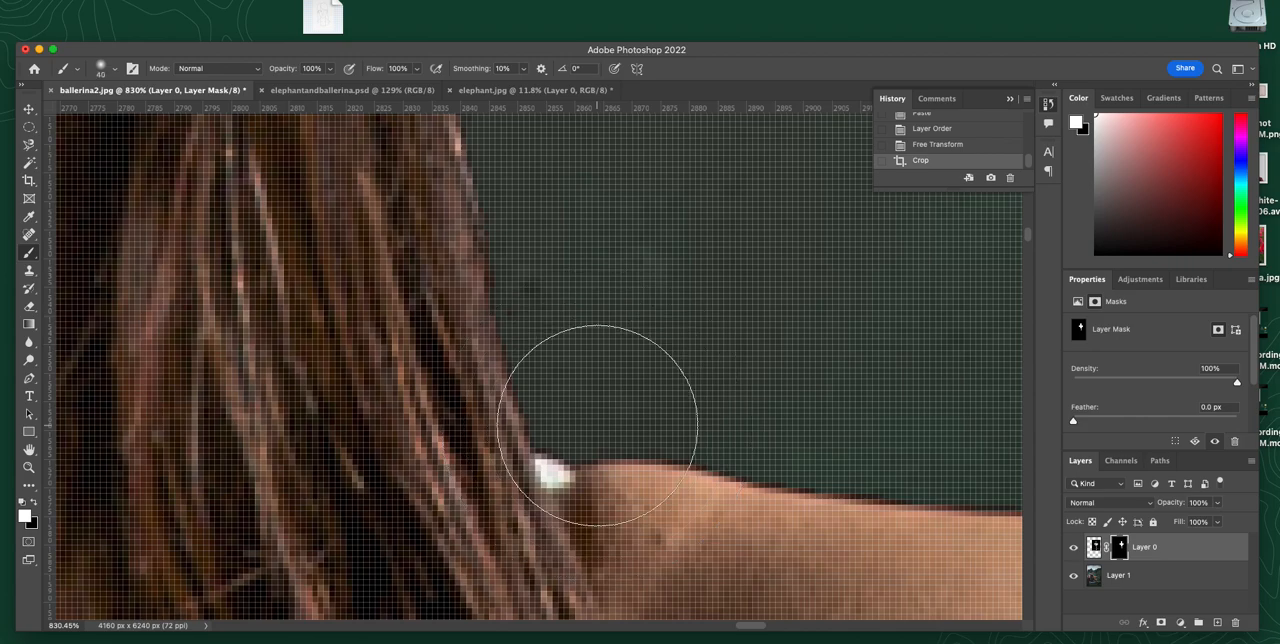
{"action": "key", "text": "x"}
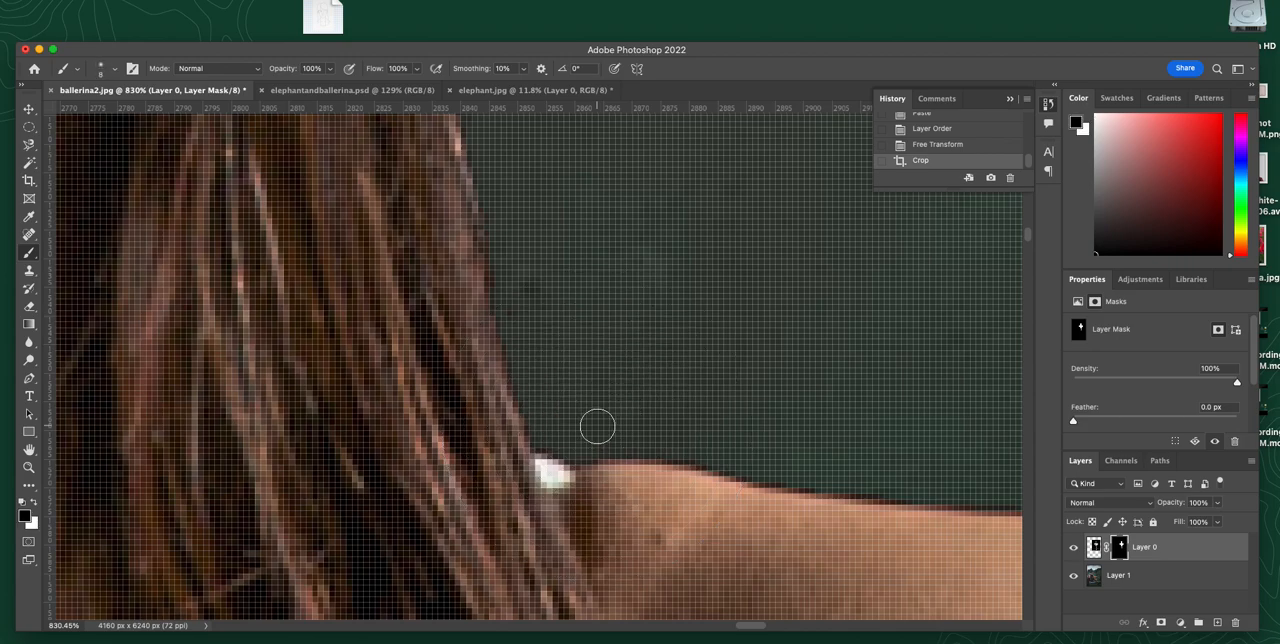
{"action": "key", "text": "bracketleft"}
{"action": "key", "text": "bracketleft"}
{"action": "key", "text": "bracketleft"}
{"action": "key", "text": "bracketleft"}
{"action": "key", "text": "bracketleft"}
{"action": "mouse_move", "coordinate": [541, 459]}
{"action": "left_mouse_down"}
{"action": "mouse_move", "coordinate": [562, 481]}
{"action": "mouse_move", "coordinate": [543, 459]}
{"action": "mouse_move", "coordinate": [551, 474]}
{"action": "mouse_move", "coordinate": [571, 464]}
{"action": "left_mouse_up"}
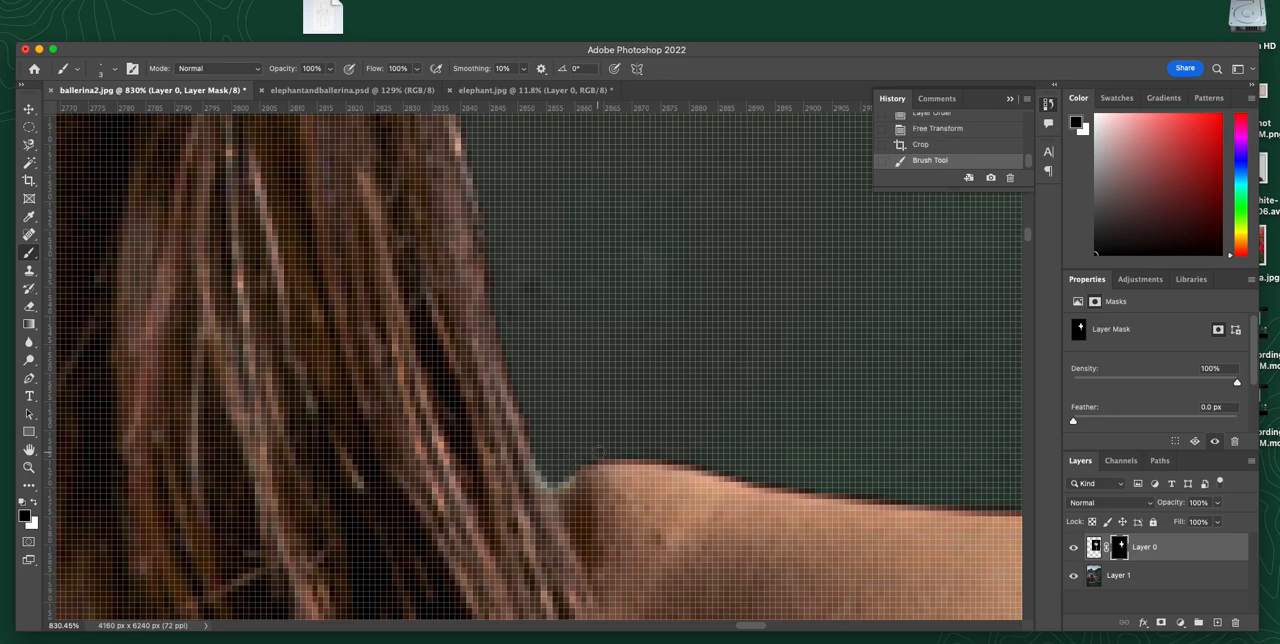
{"action": "key", "text": "super+0"}
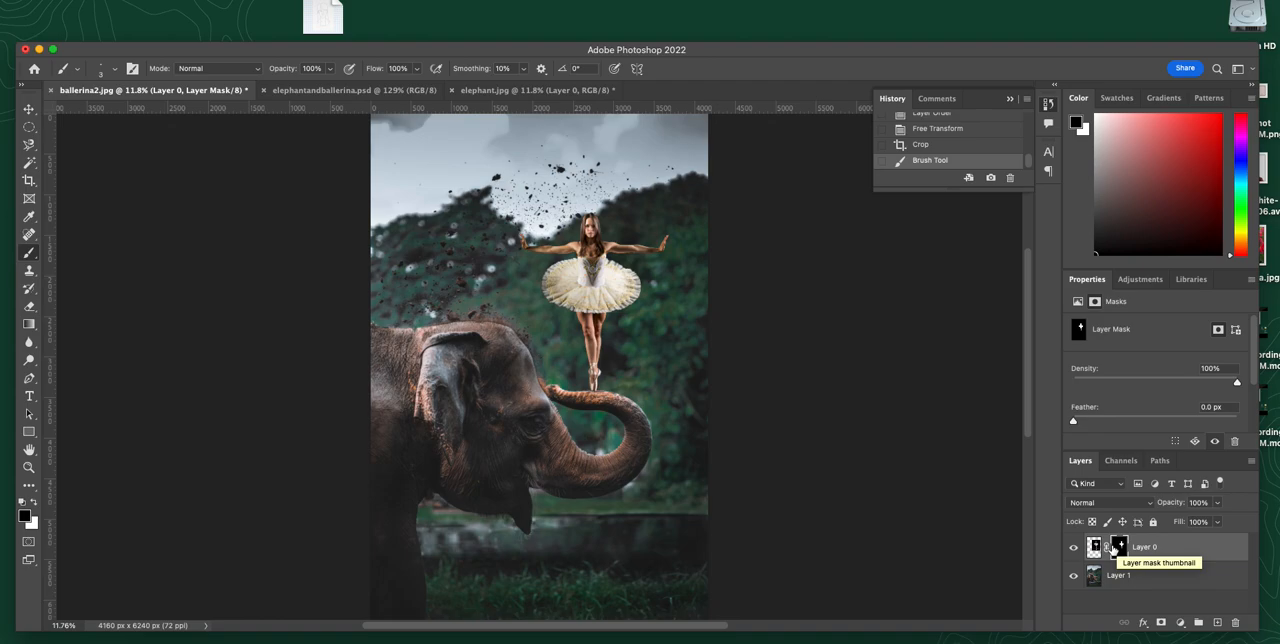
Step: Paint white on Layer 0's mask with an 800 px brush around the dancer to reveal her original background, and undo the strokes
{"action": "key", "text": "x"}
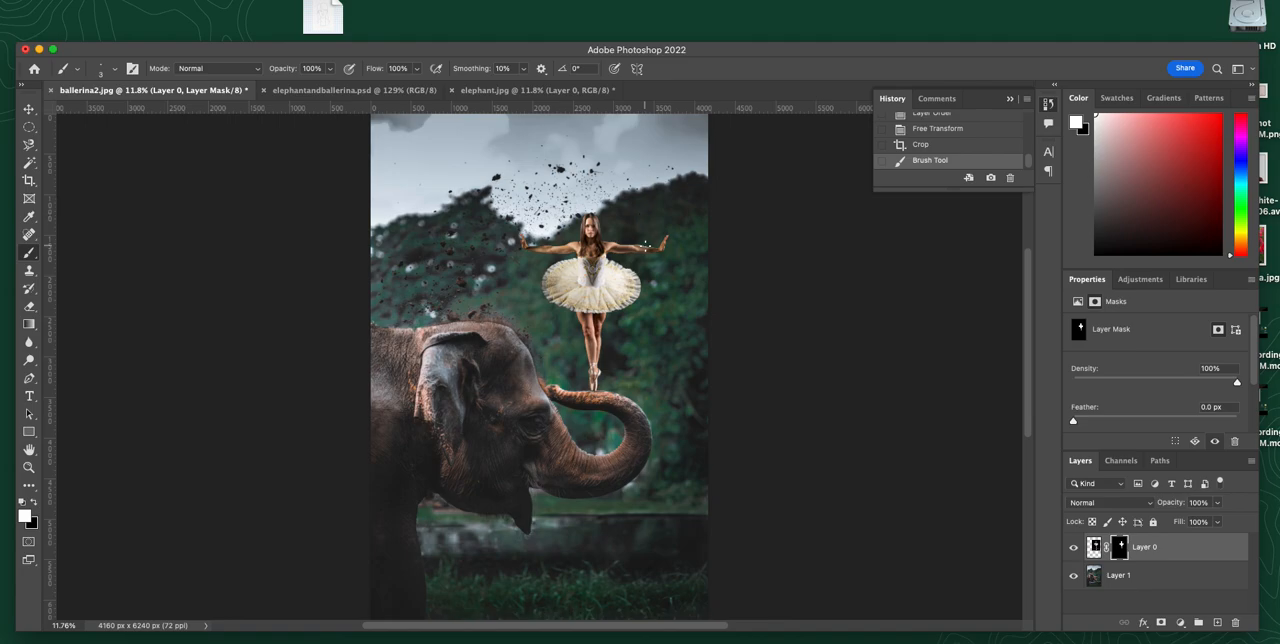
{"action": "key", "text": "bracketright"}
{"action": "key", "text": "bracketright"}
{"action": "key", "text": "bracketright"}
{"action": "key", "text": "bracketright"}
{"action": "key", "text": "bracketright"}
{"action": "key", "text": "bracketright"}
{"action": "key", "text": "bracketright"}
{"action": "key", "text": "bracketright"}
{"action": "key", "text": "bracketright"}
{"action": "key", "text": "bracketright"}
{"action": "key", "text": "bracketright"}
{"action": "key", "text": "bracketright"}
{"action": "key", "text": "bracketright"}
{"action": "key", "text": "bracketright"}
{"action": "key", "text": "bracketright"}
{"action": "key", "text": "bracketright"}
{"action": "key", "text": "bracketright"}
{"action": "key", "text": "bracketright"}
{"action": "key", "text": "bracketright"}
{"action": "mouse_move", "coordinate": [634, 394]}
{"action": "left_mouse_down"}
{"action": "mouse_move", "coordinate": [586, 366]}
{"action": "mouse_move", "coordinate": [580, 335]}
{"action": "mouse_move", "coordinate": [524, 260]}
{"action": "mouse_move", "coordinate": [590, 205]}
{"action": "mouse_move", "coordinate": [650, 270]}
{"action": "mouse_move", "coordinate": [580, 215]}
{"action": "mouse_move", "coordinate": [590, 141]}
{"action": "left_mouse_up"}
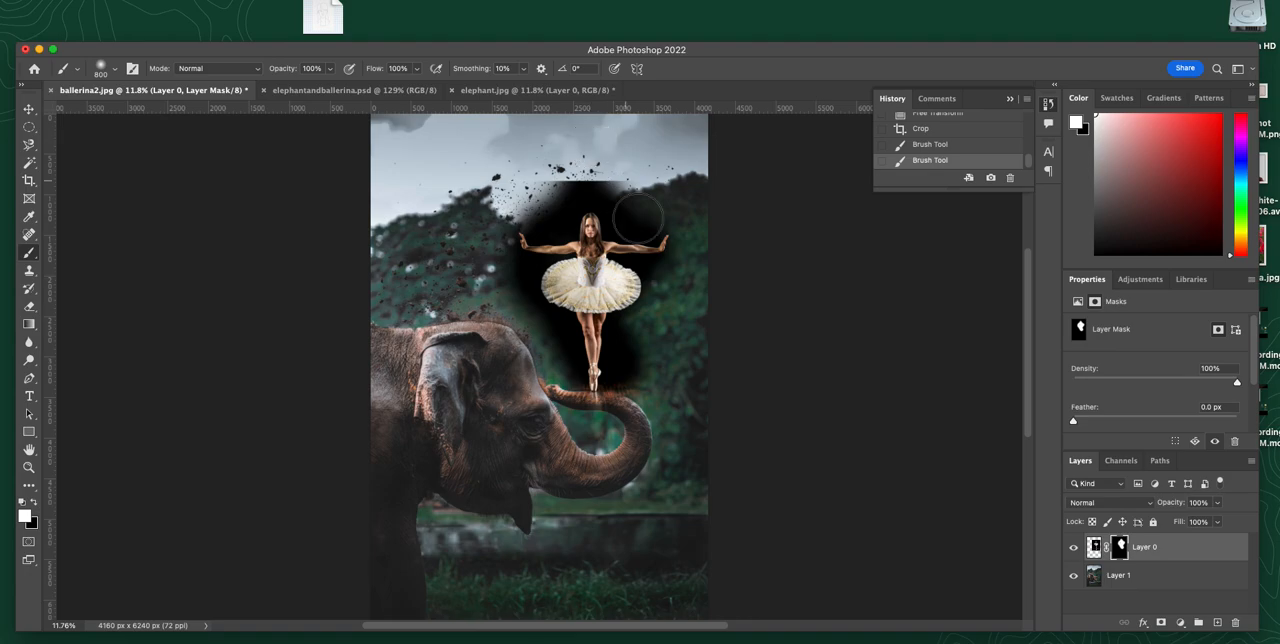
{"action": "left_click_drag", "start_coordinate": [625, 344], "coordinate": [615, 340]}
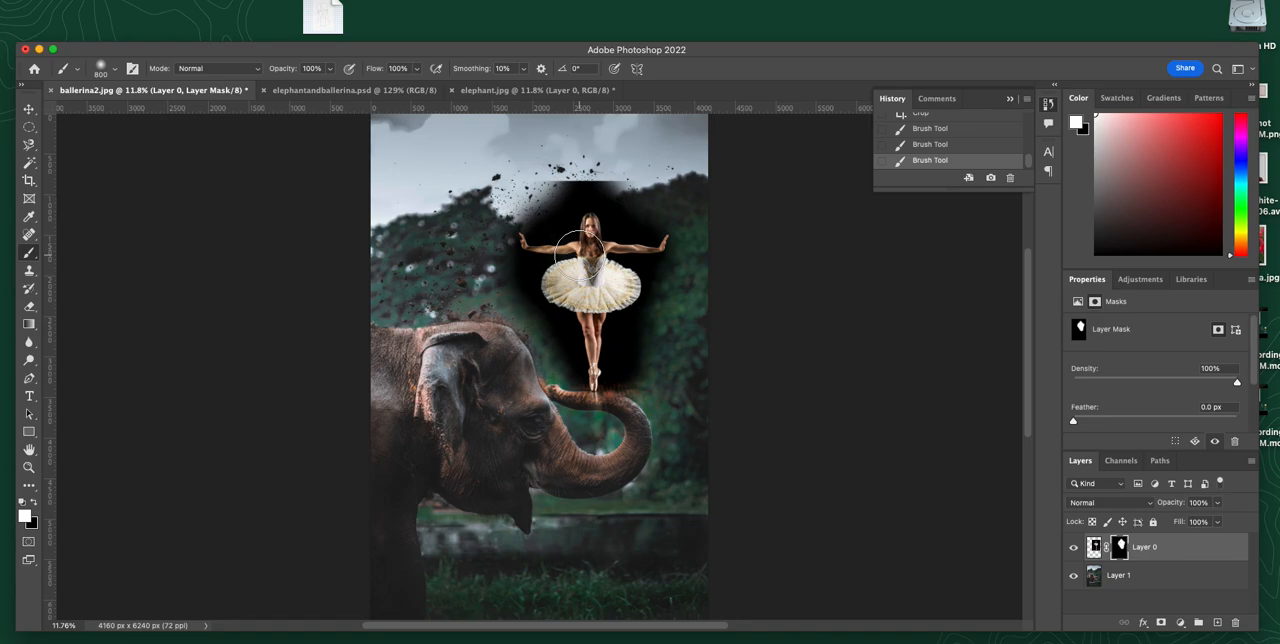
{"action": "key", "text": "super+z"}
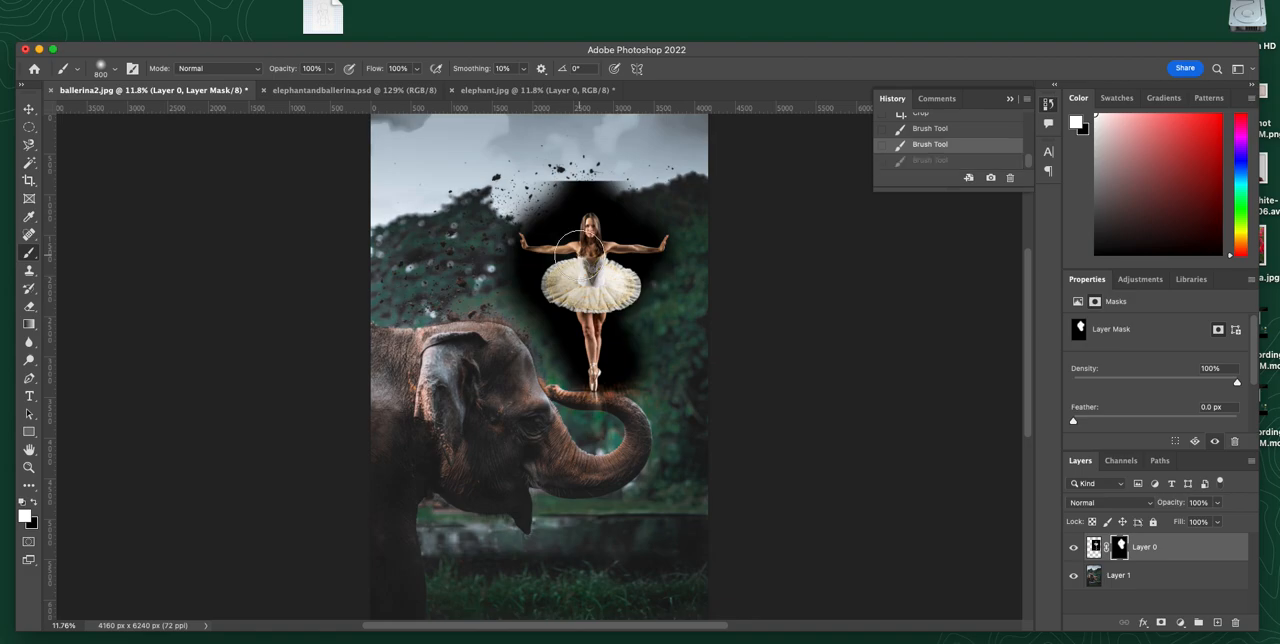
{"action": "key", "text": "super+z"}
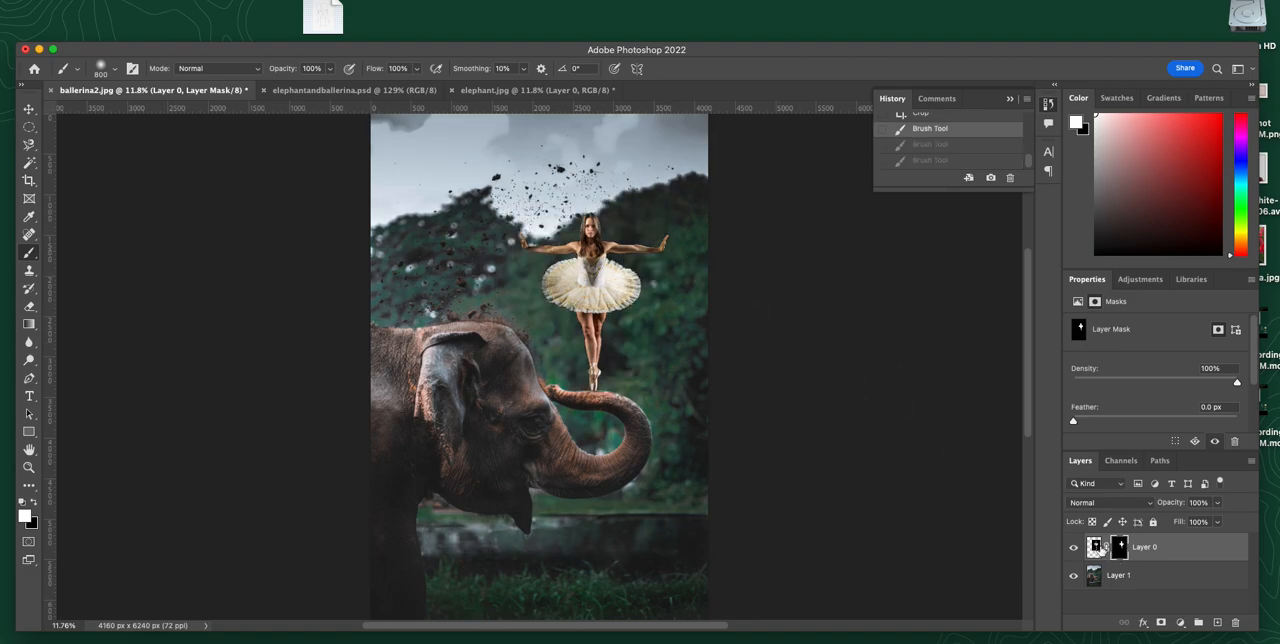
Step: Make Layer 0's image the editing target, and return to its layer mask with the default white and black colours
{"action": "left_click", "coordinate": [1093, 547]}
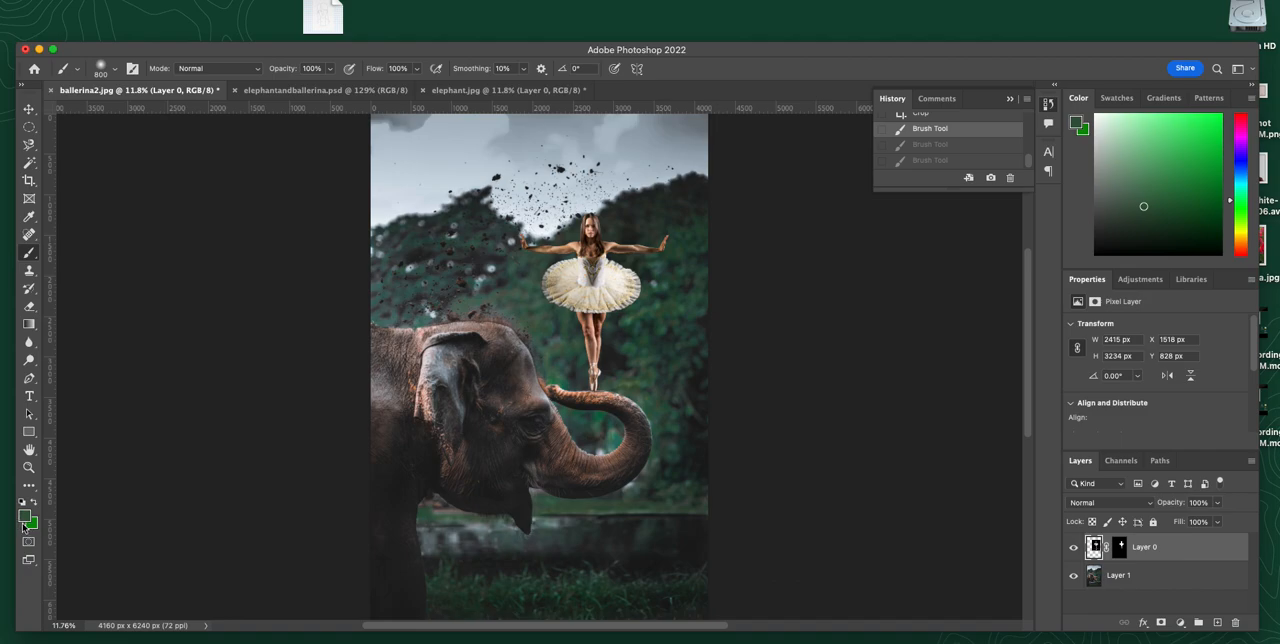
{"action": "left_click", "coordinate": [1119, 547]}
{"action": "key", "text": "d"}
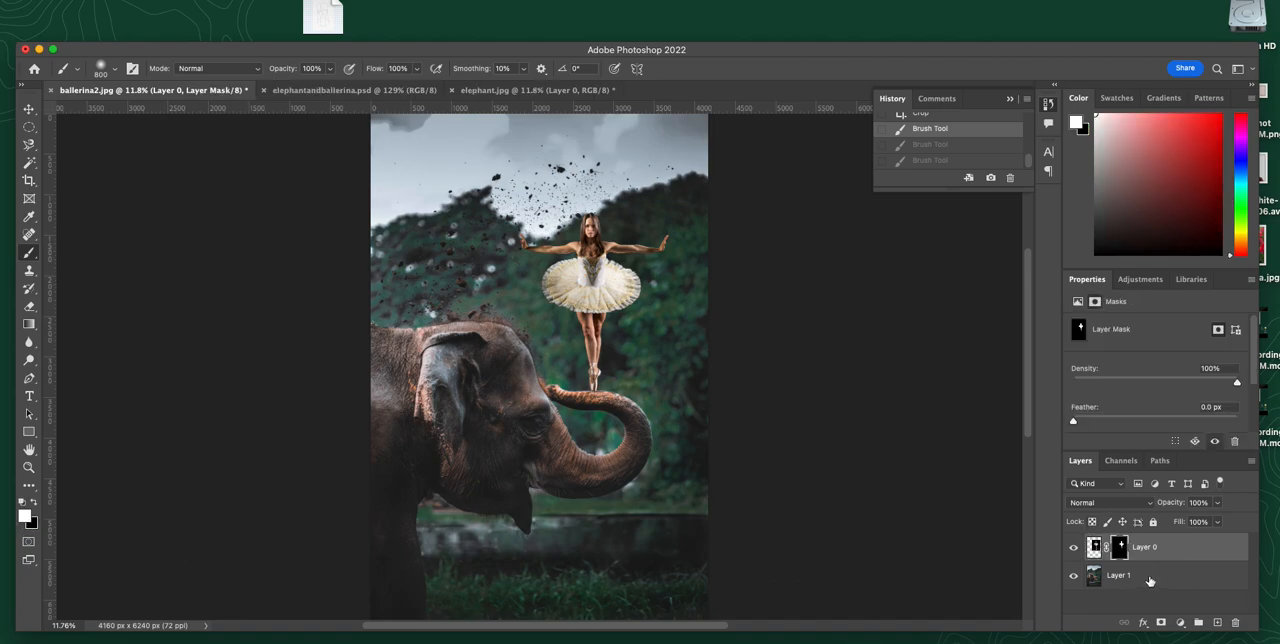
Step: Unlink Layer 0 from its mask, try moving the unlinked part down slightly, undo the move and relink the two
{"action": "left_click", "coordinate": [1106, 548]}
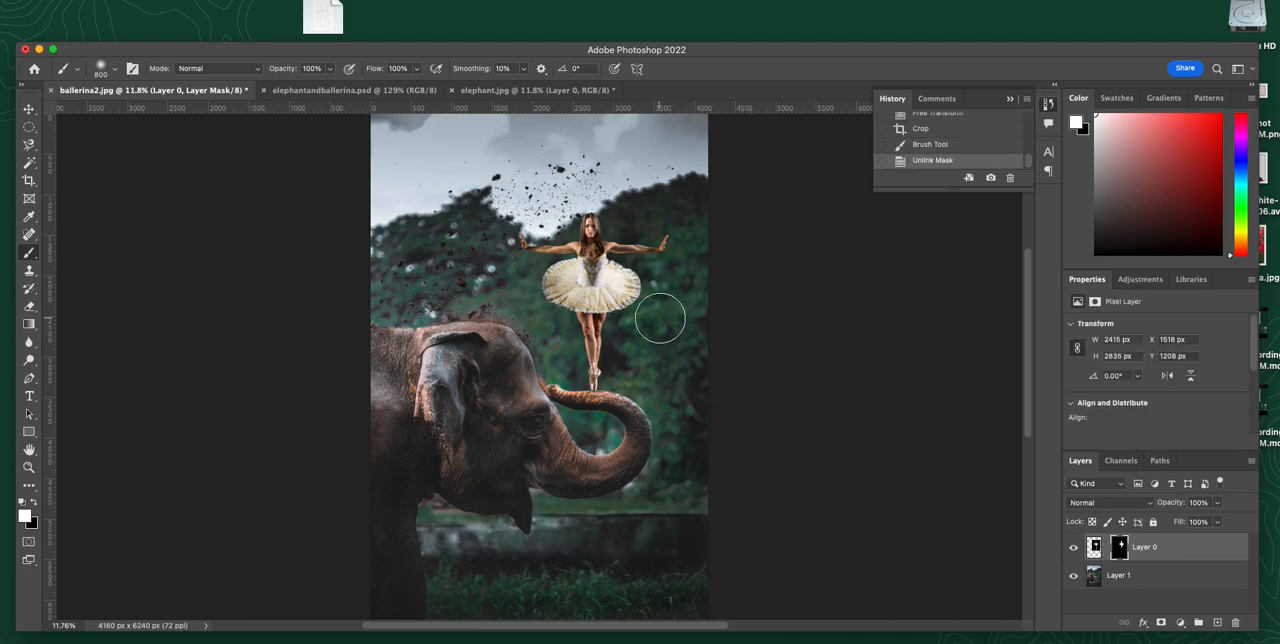
{"action": "left_click", "coordinate": [27, 108]}
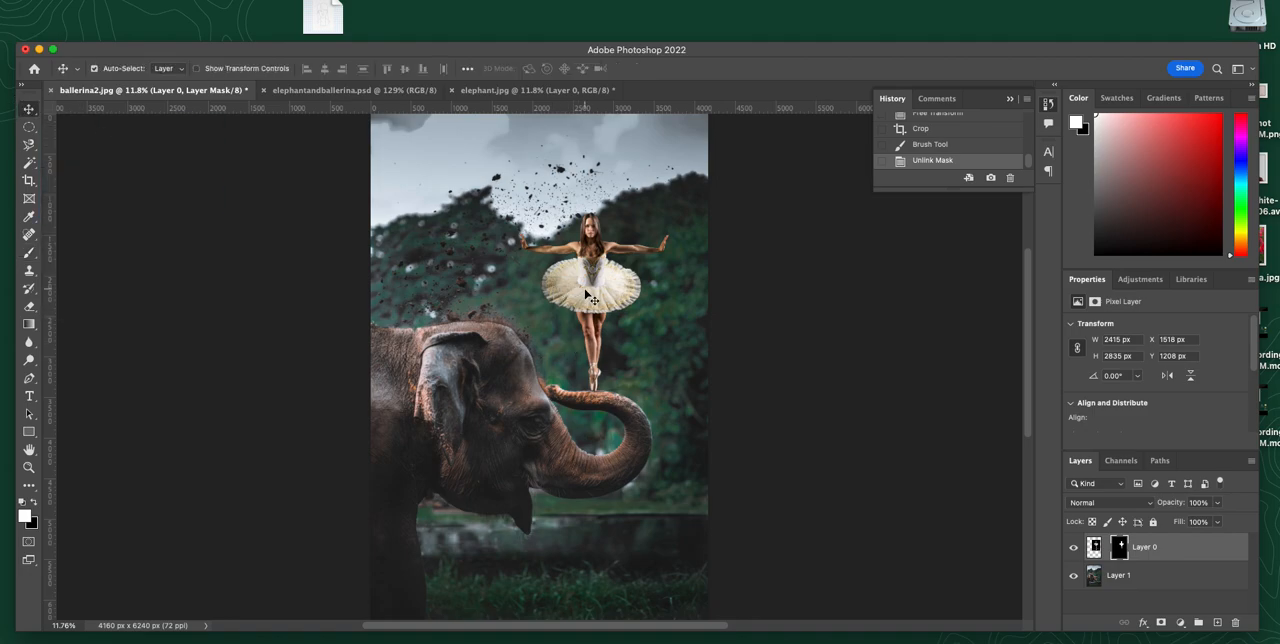
{"action": "mouse_move", "coordinate": [592, 294]}
{"action": "left_mouse_down"}
{"action": "mouse_move", "coordinate": [543, 284]}
{"action": "mouse_move", "coordinate": [534, 328]}
{"action": "mouse_move", "coordinate": [614, 382]}
{"action": "mouse_move", "coordinate": [557, 371]}
{"action": "mouse_move", "coordinate": [586, 294]}
{"action": "mouse_move", "coordinate": [571, 357]}
{"action": "mouse_move", "coordinate": [590, 310]}
{"action": "mouse_move", "coordinate": [562, 258]}
{"action": "mouse_move", "coordinate": [566, 290]}
{"action": "mouse_move", "coordinate": [517, 285]}
{"action": "mouse_move", "coordinate": [505, 300]}
{"action": "mouse_move", "coordinate": [559, 373]}
{"action": "mouse_move", "coordinate": [584, 315]}
{"action": "left_mouse_up"}
{"action": "key", "text": "super+z"}
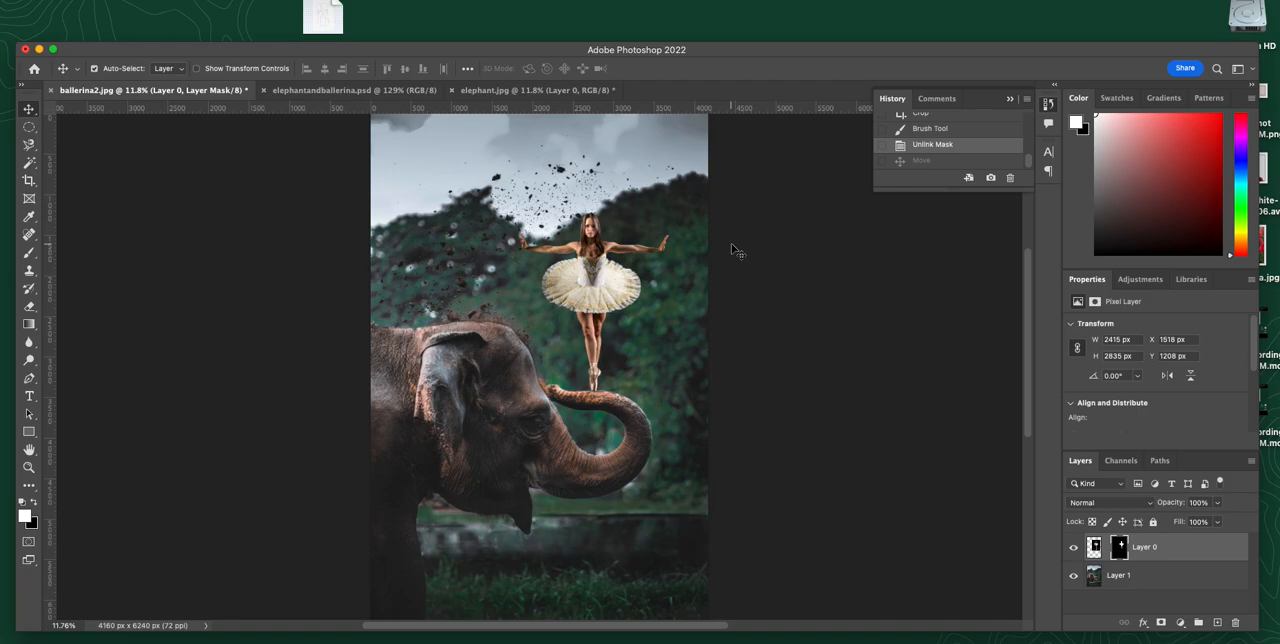
{"action": "left_click", "coordinate": [1106, 547]}
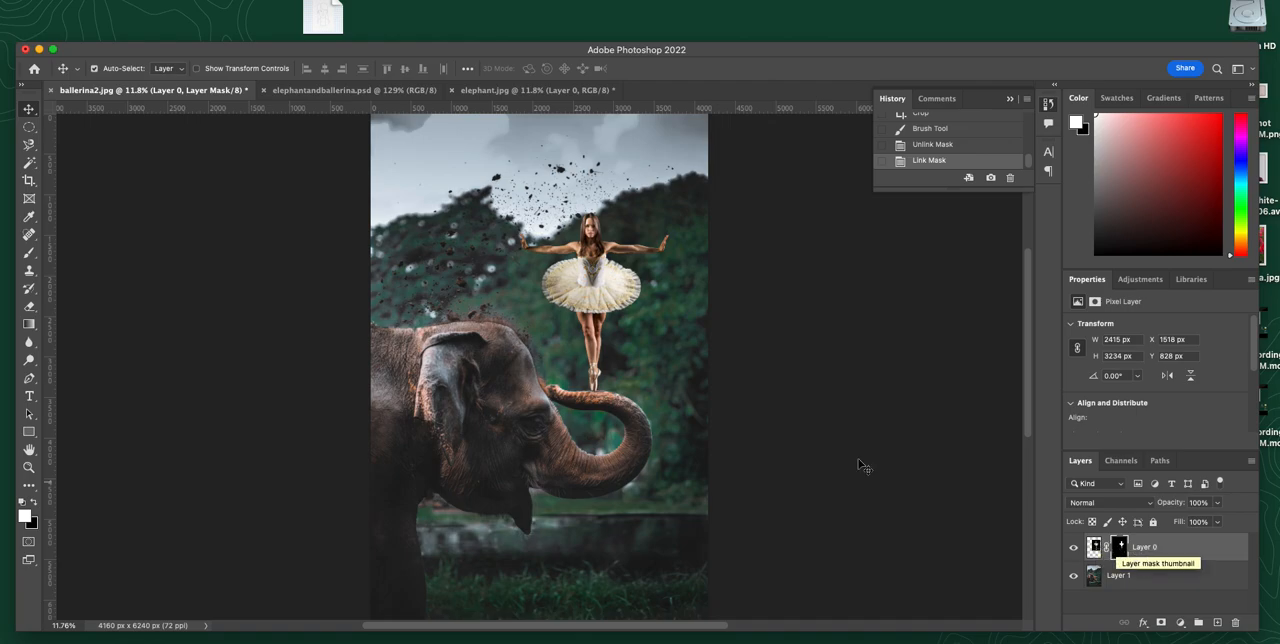
Step: In elephant.jpg, clear the canvas selection and draw an elliptical selection about 1077 by 1120 px on the foliage above the trunk
{"action": "left_click", "coordinate": [291, 91]}
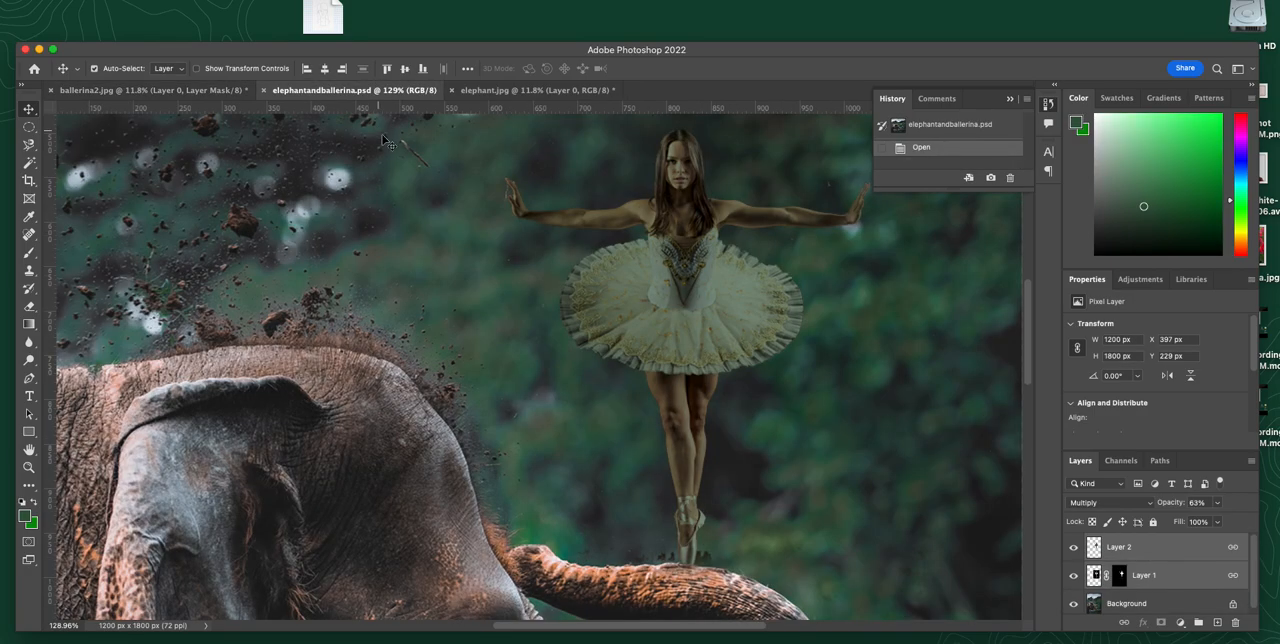
{"action": "left_click", "coordinate": [505, 91]}
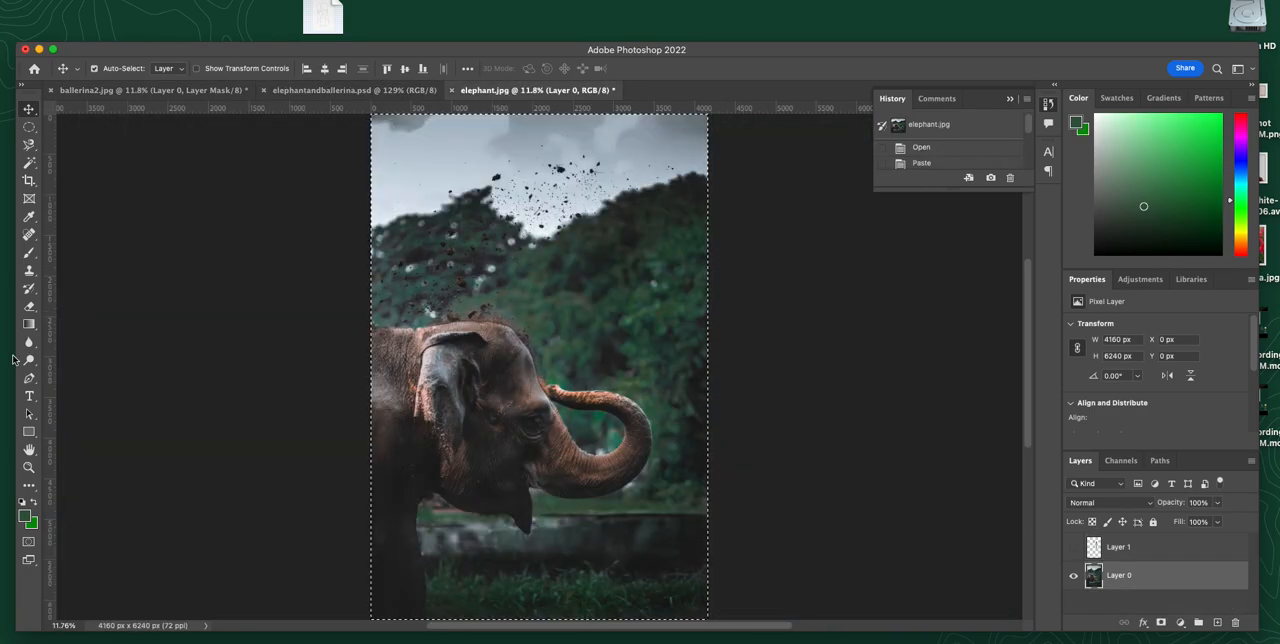
{"action": "key", "text": "super+d"}
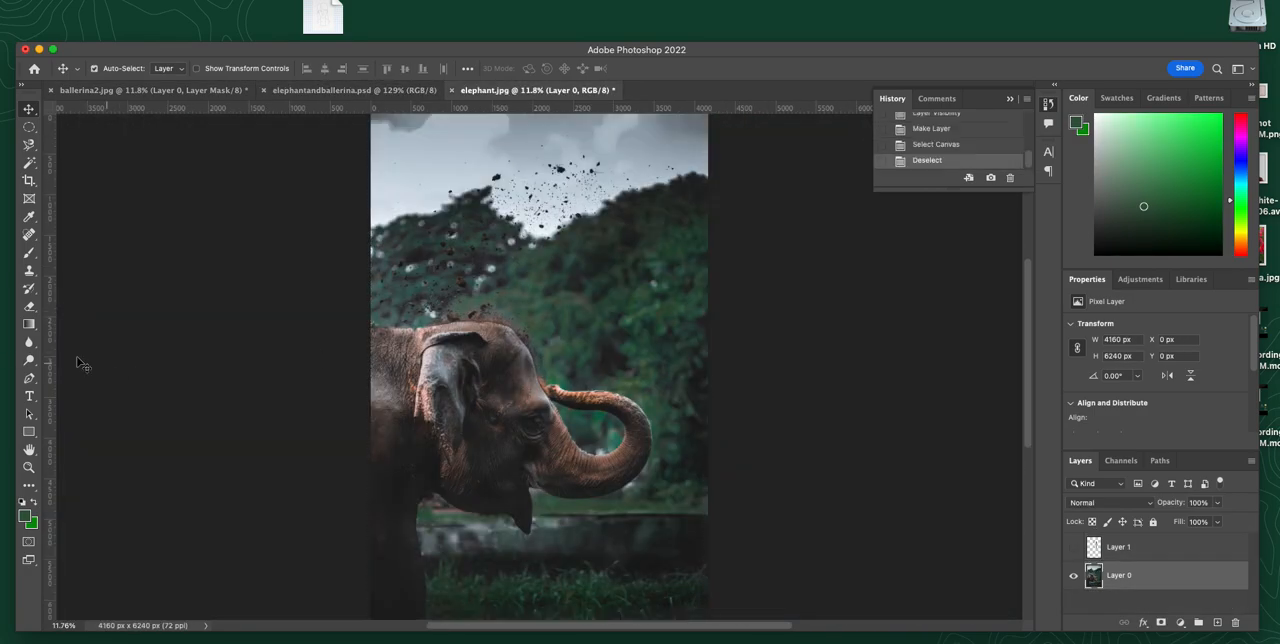
{"action": "left_click", "coordinate": [29, 127]}
{"action": "left_click_drag", "start_coordinate": [592, 263], "coordinate": [679, 352]}
Step: Fill the circle with the dark green foreground colour on a new layer above Layer 1, deselect, and reload the circle as a selection
{"action": "left_click", "coordinate": [1140, 547]}
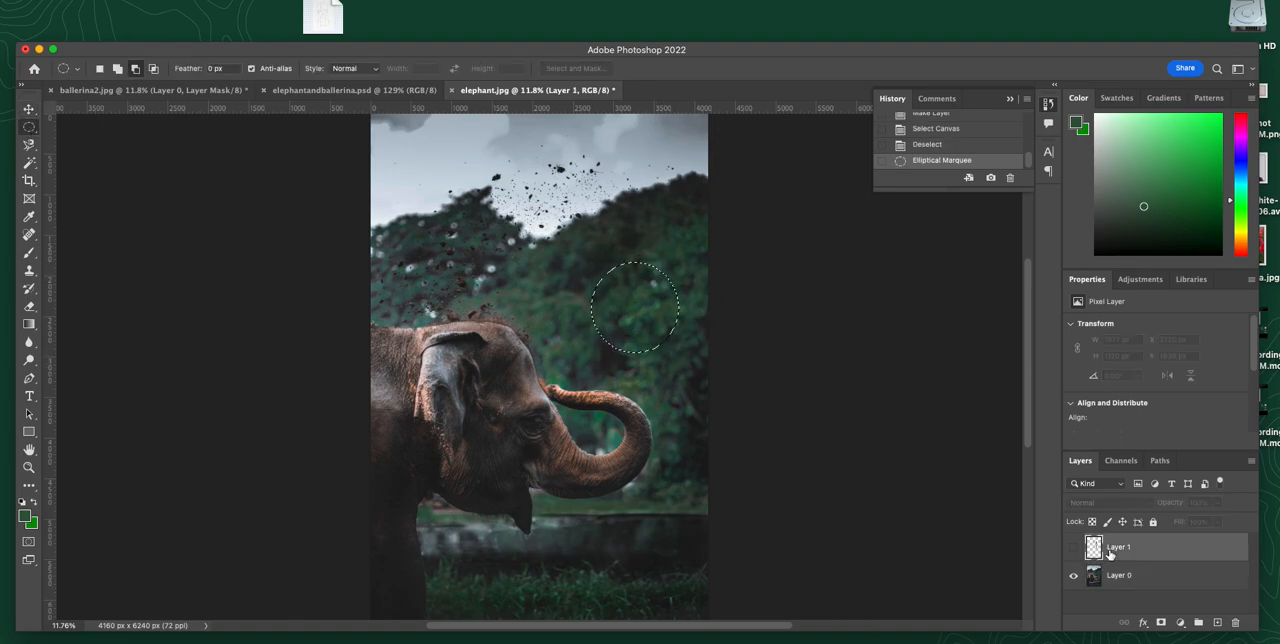
{"action": "left_click", "coordinate": [1217, 623]}
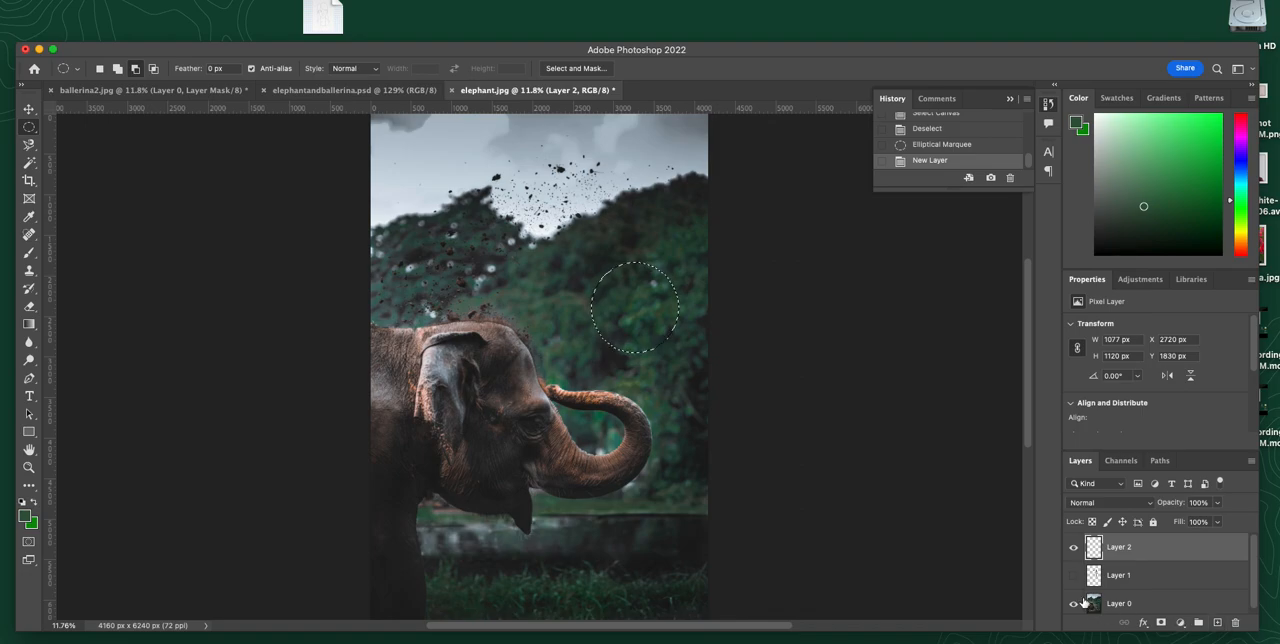
{"action": "key", "text": "alt+BackSpace"}
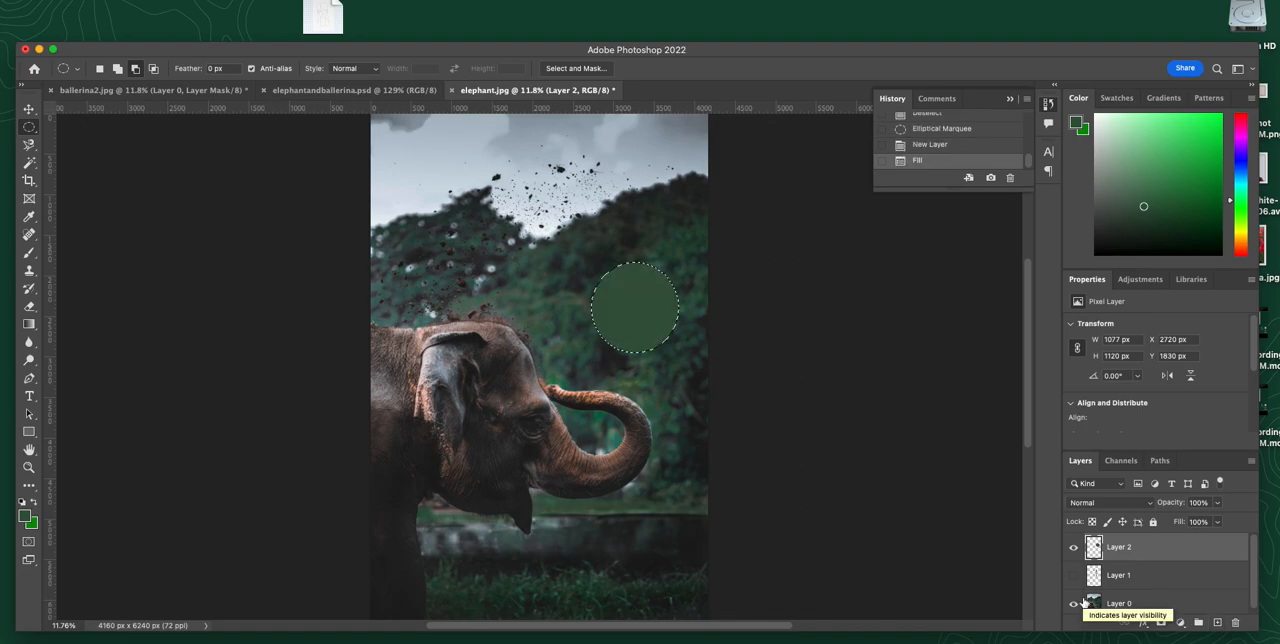
{"action": "key", "text": "super+d"}
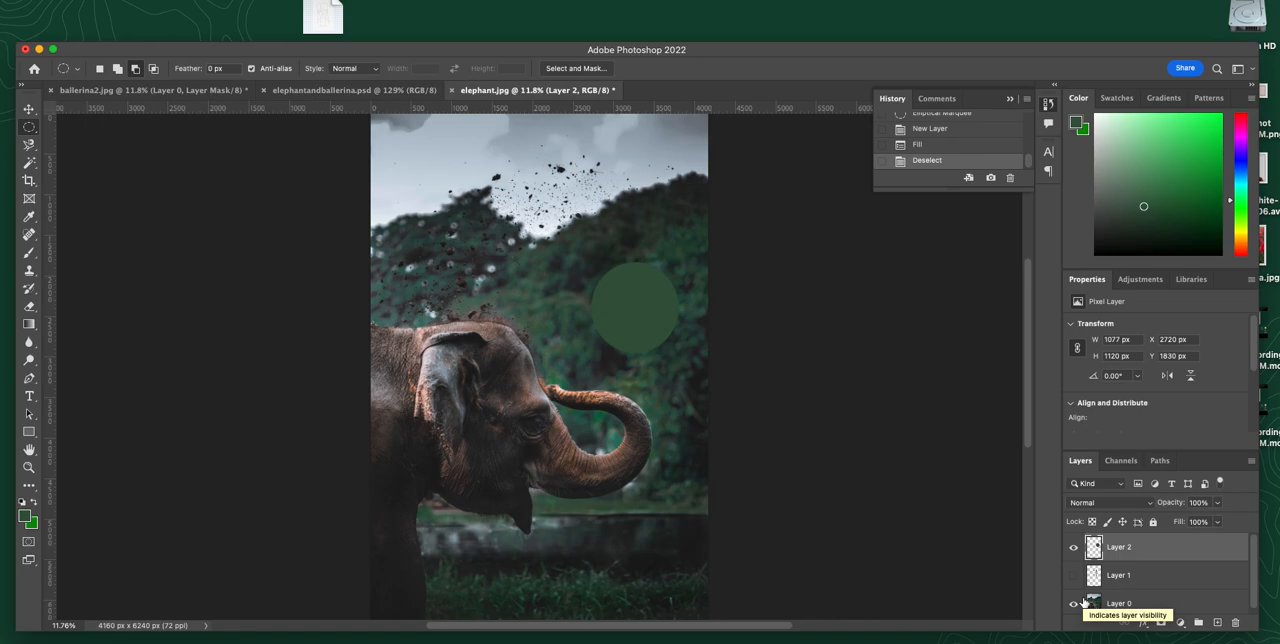
{"action": "left_click", "coordinate": [1095, 547], "text": "super"}
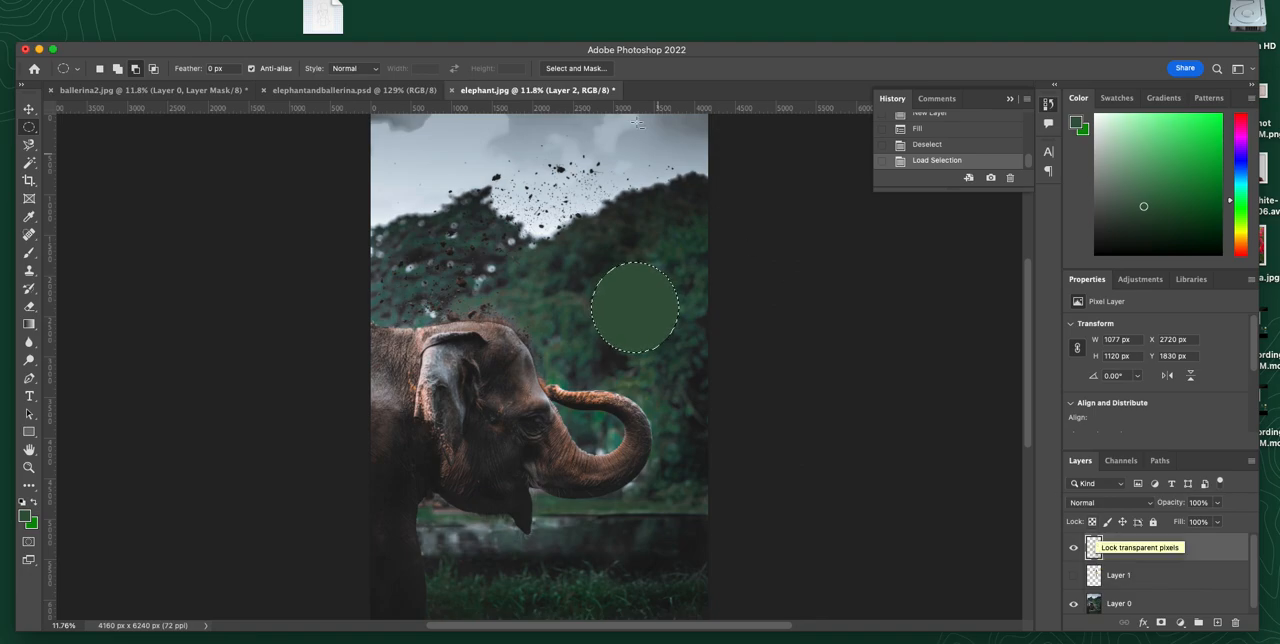
Step: In elephantandballerina.psd, fit the whole image in view and isolate Layer 2 by hiding Layer 1 and Background, with only Layer 2 selected
{"action": "left_click", "coordinate": [313, 91]}
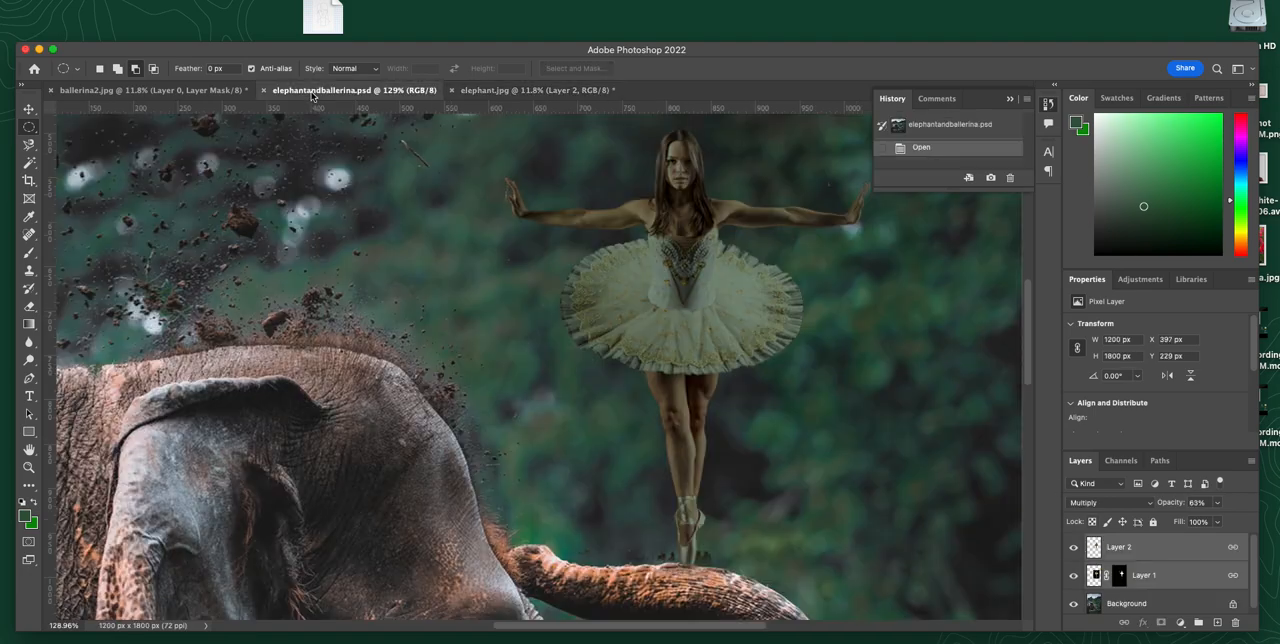
{"action": "left_click", "coordinate": [203, 91]}
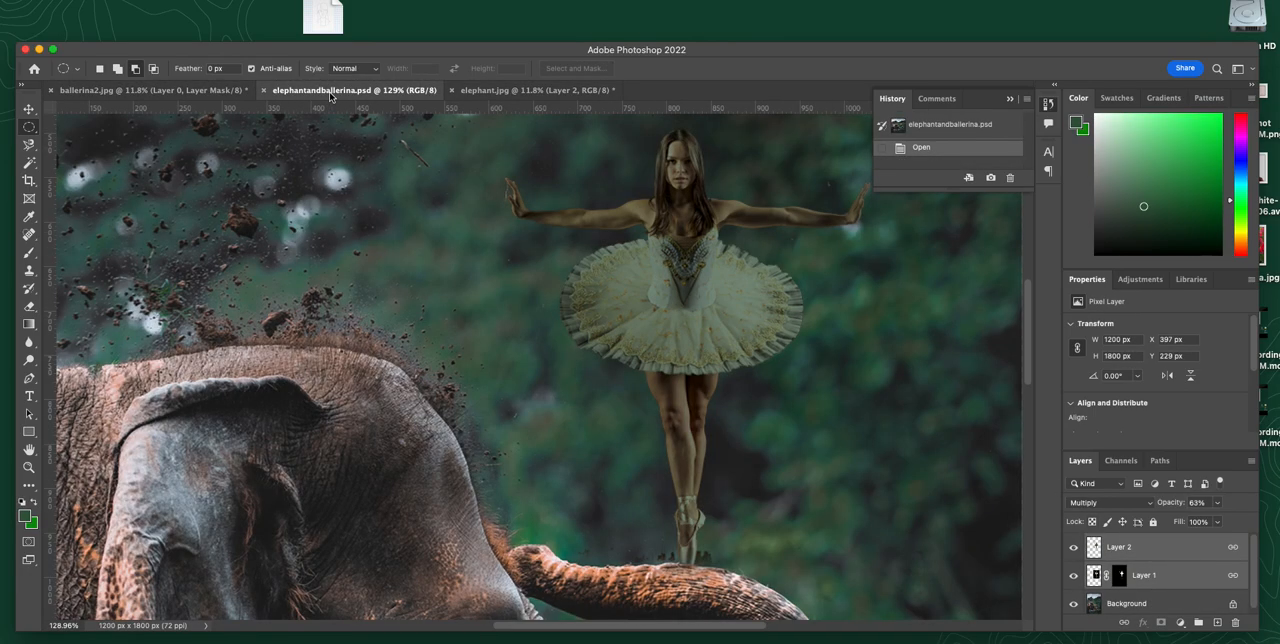
{"action": "left_click", "coordinate": [331, 91]}
{"action": "key", "text": "super+0"}
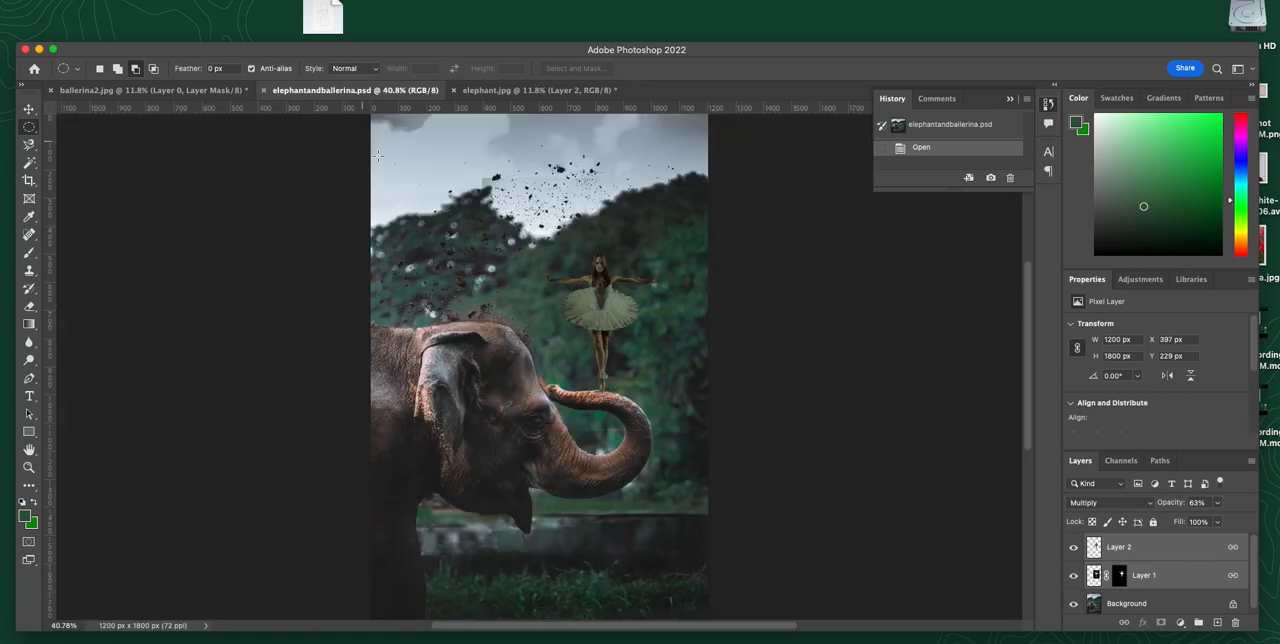
{"action": "left_click", "coordinate": [1073, 576]}
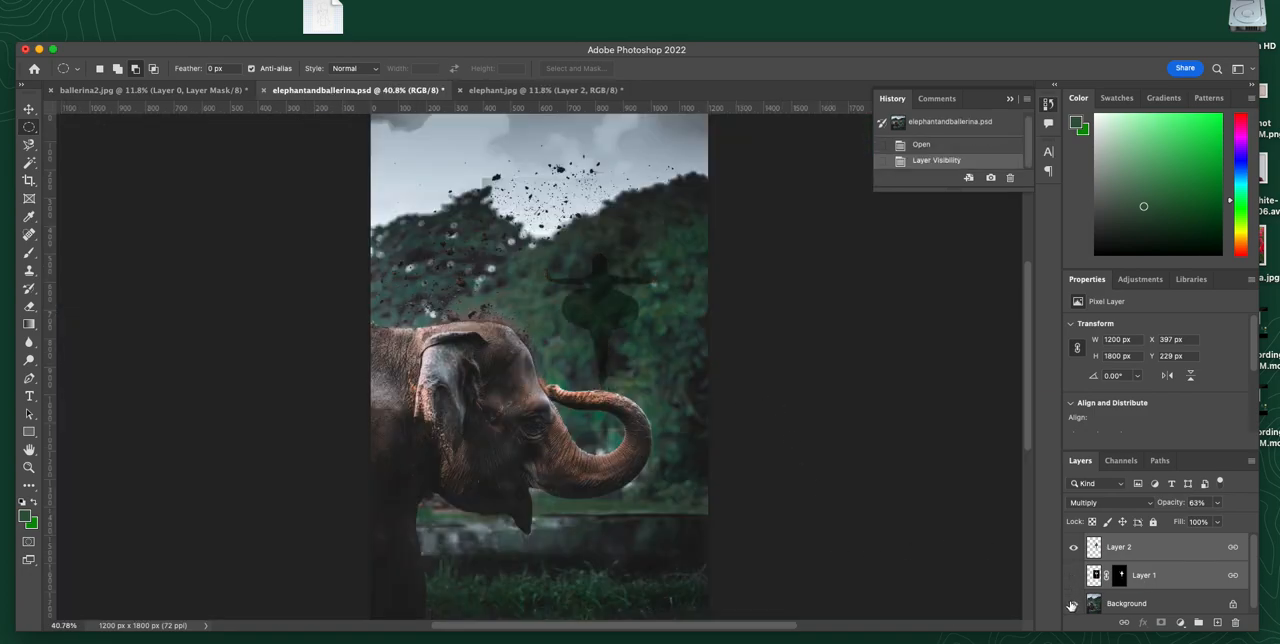
{"action": "left_click", "coordinate": [1073, 604]}
{"action": "left_click", "coordinate": [1202, 551]}
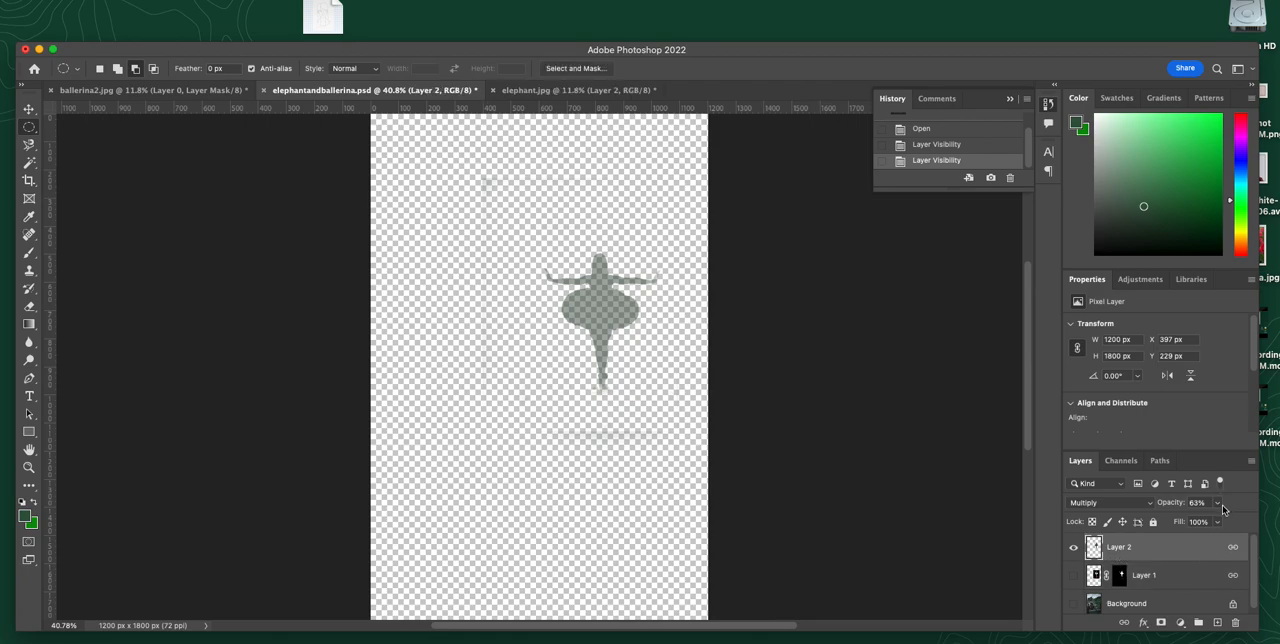
Step: Raise Layer 2's opacity to 100% and set its blend mode to Normal to expose the solid green silhouette
{"action": "left_click", "coordinate": [1220, 505]}
{"action": "left_click_drag", "start_coordinate": [1218, 521], "coordinate": [1266, 525]}
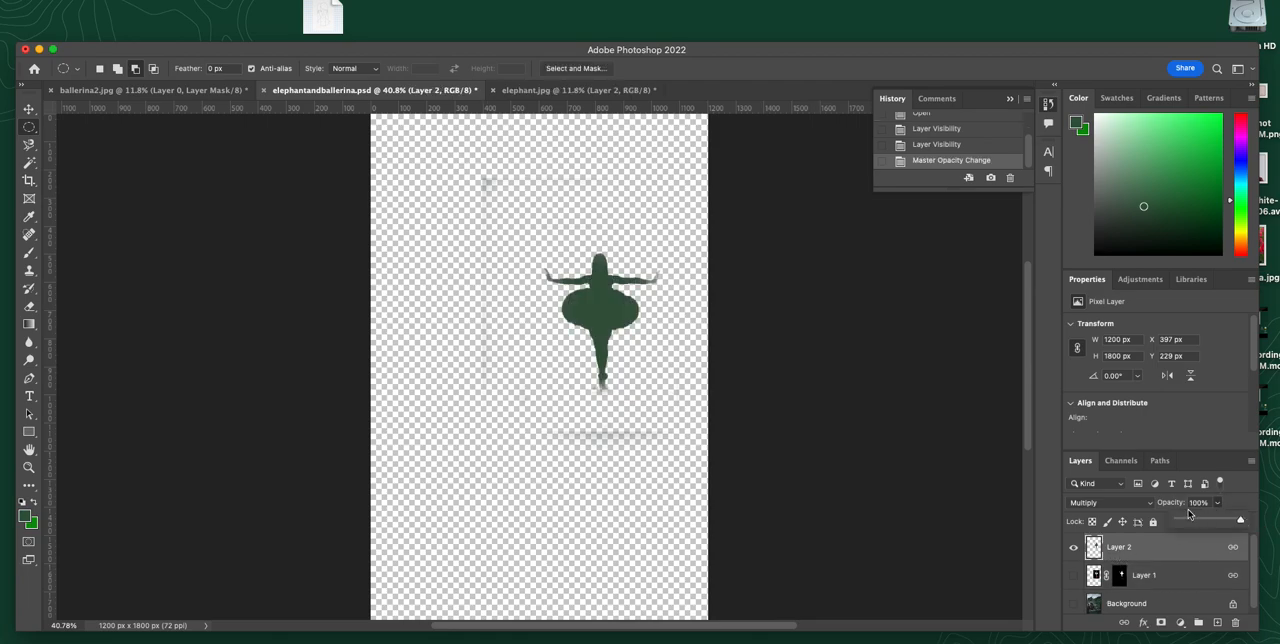
{"action": "left_click", "coordinate": [1152, 504]}
{"action": "left_click", "coordinate": [1088, 456]}
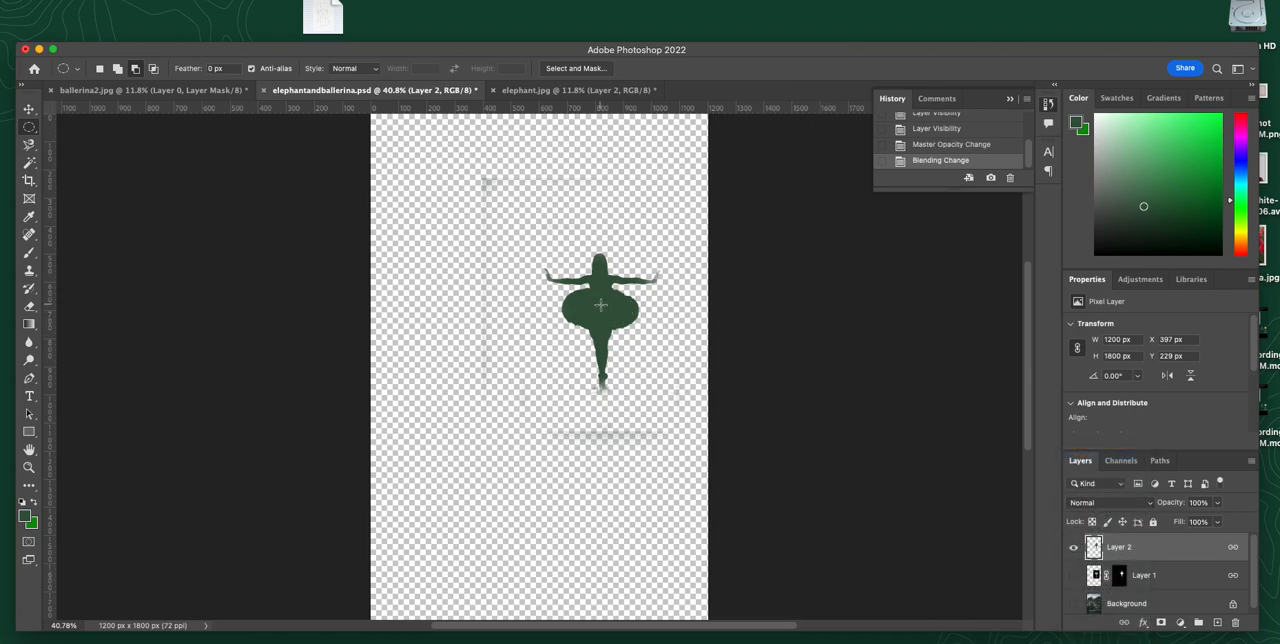
Step: Set Layer 2's blend mode to Multiply and its opacity to about 46%, and show Layer 1 and Background again
{"action": "left_click", "coordinate": [1155, 507]}
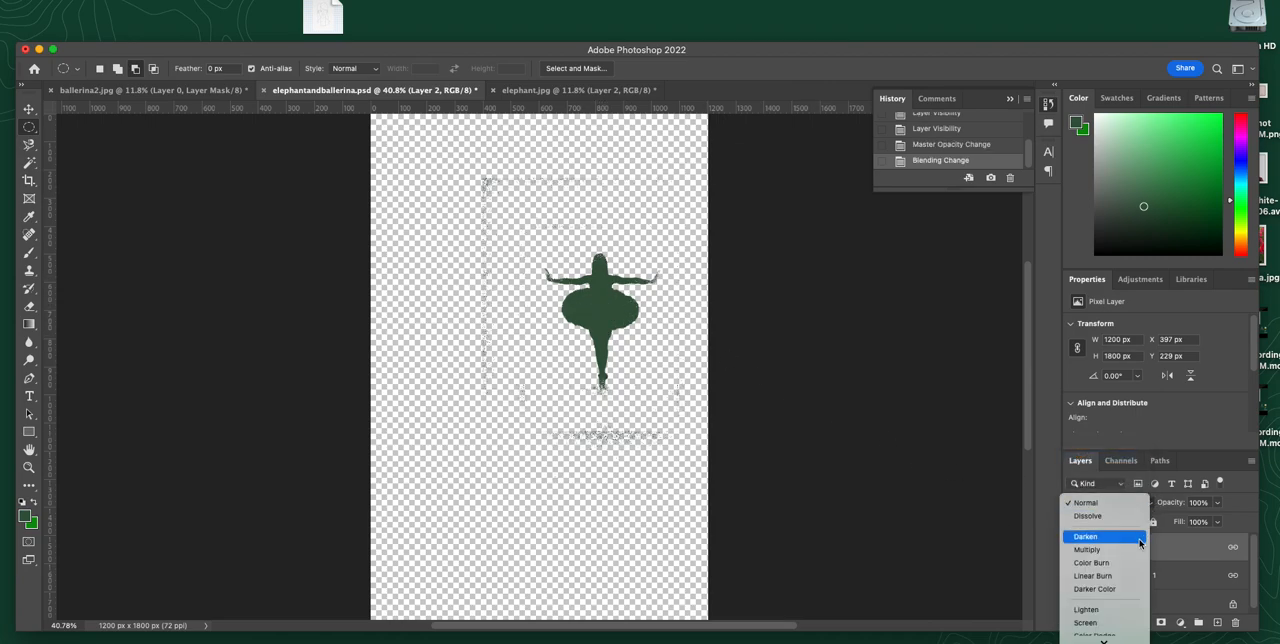
{"action": "left_click", "coordinate": [1101, 504]}
{"action": "left_click", "coordinate": [1147, 509]}
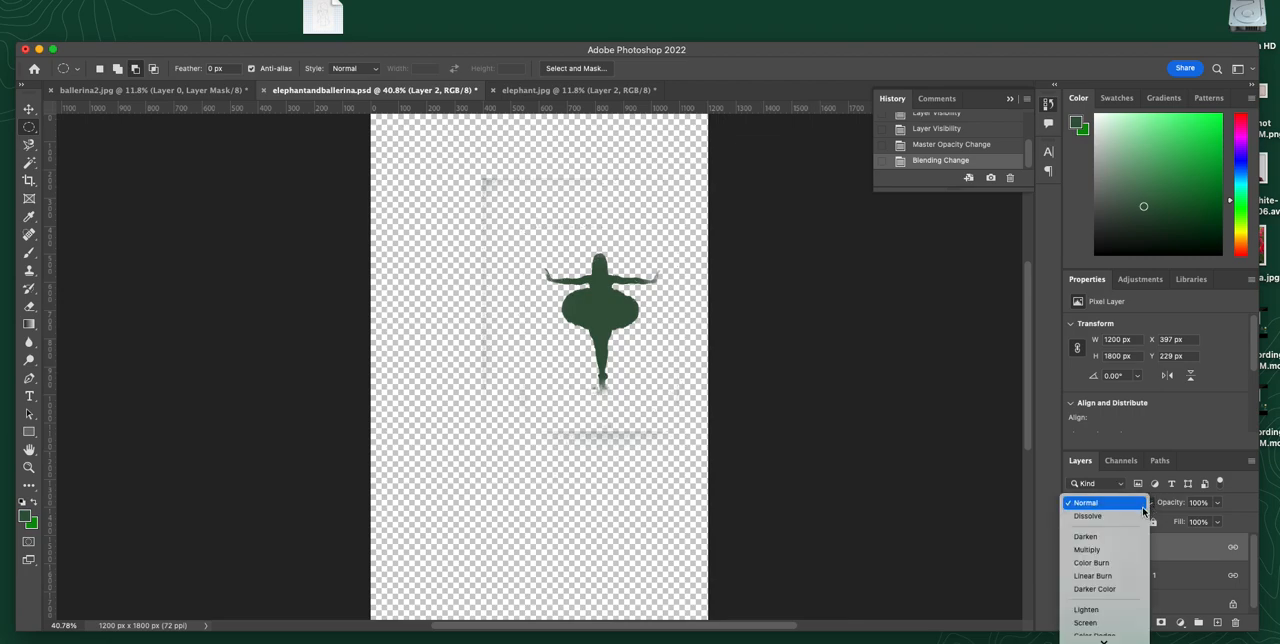
{"action": "left_click", "coordinate": [1090, 549]}
{"action": "left_click", "coordinate": [1217, 506]}
{"action": "left_click_drag", "start_coordinate": [1216, 521], "coordinate": [1184, 521]}
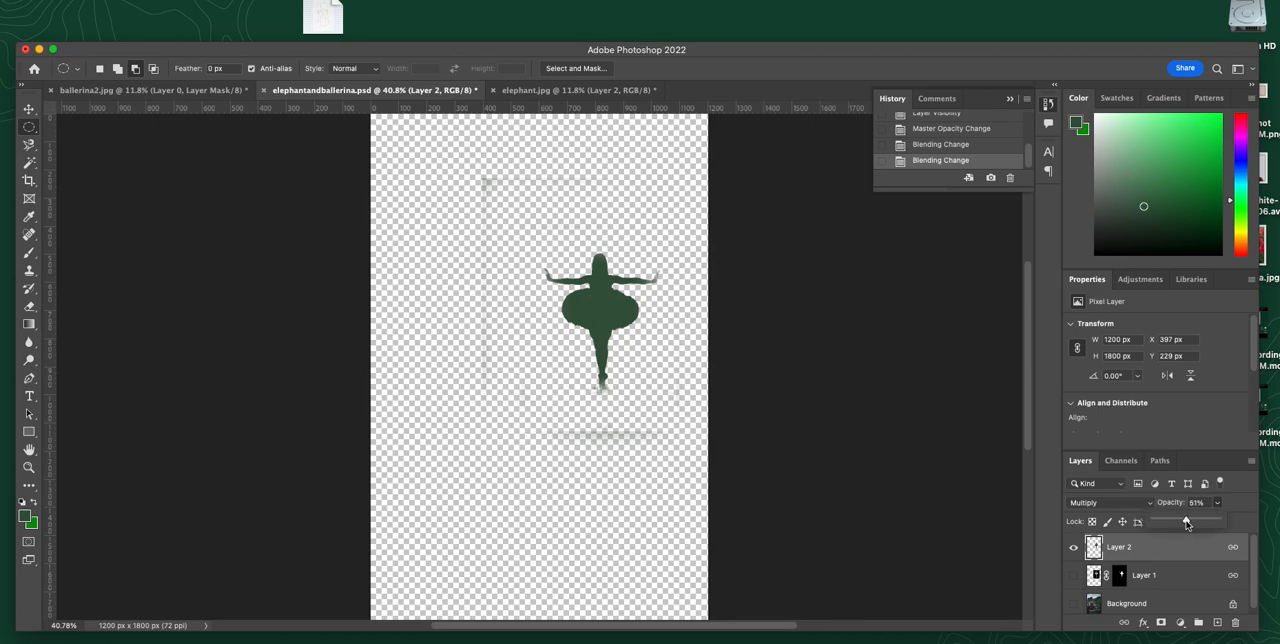
{"action": "left_click", "coordinate": [1074, 575]}
{"action": "left_click", "coordinate": [1074, 603]}
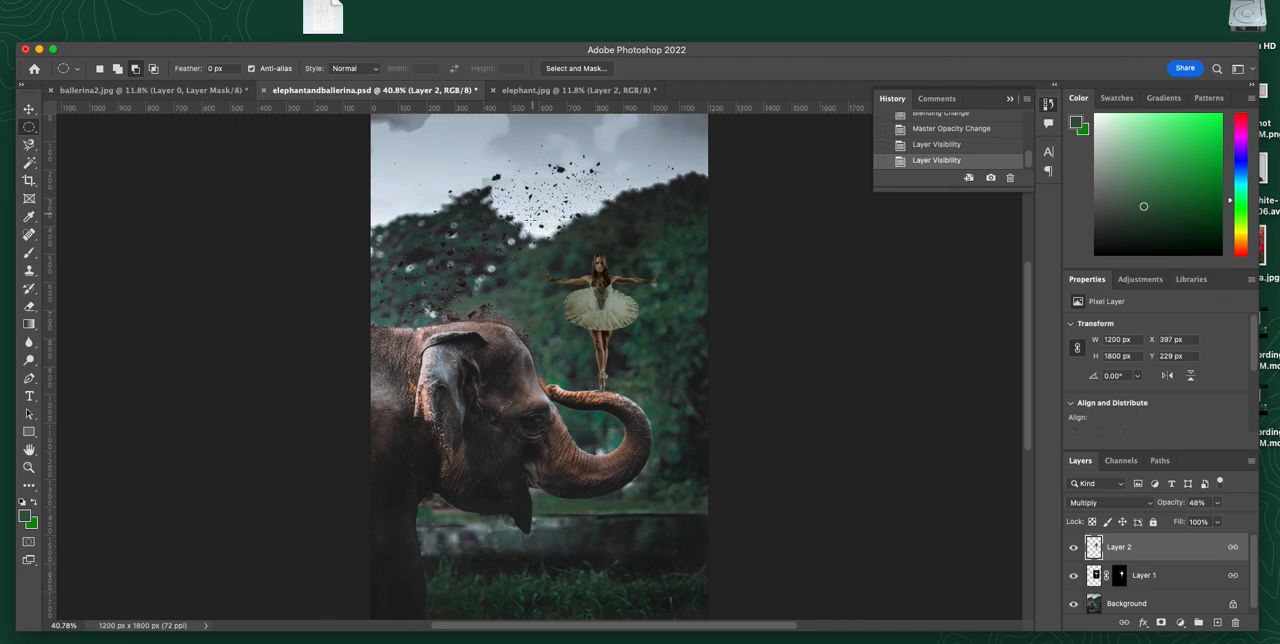
Step: Return to ballerina2.jpg and load Layer 0's mask as a selection around the dancer
{"action": "left_click", "coordinate": [545, 90]}
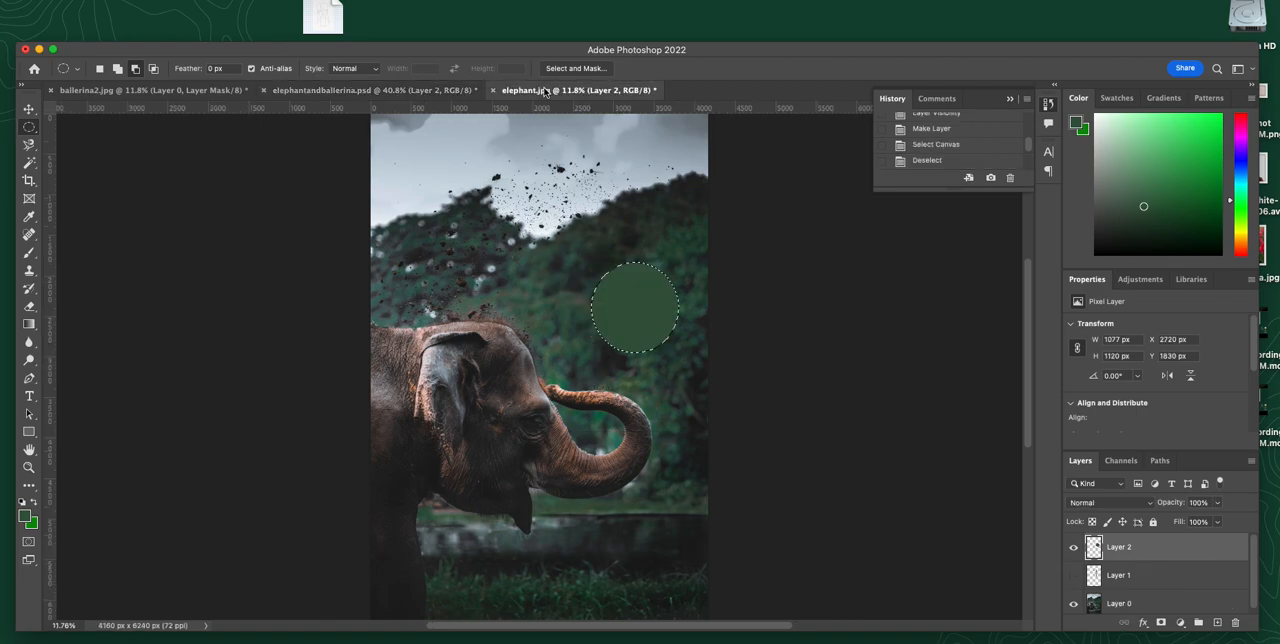
{"action": "left_click", "coordinate": [167, 91]}
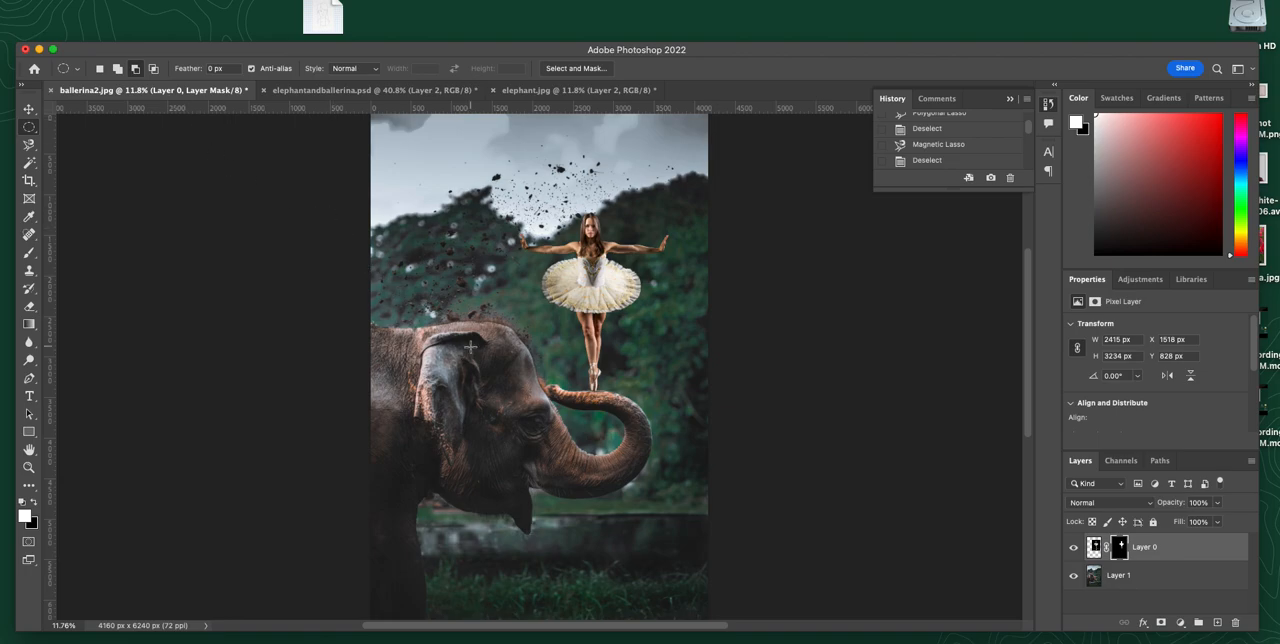
{"action": "left_click", "coordinate": [1117, 544], "text": "super"}
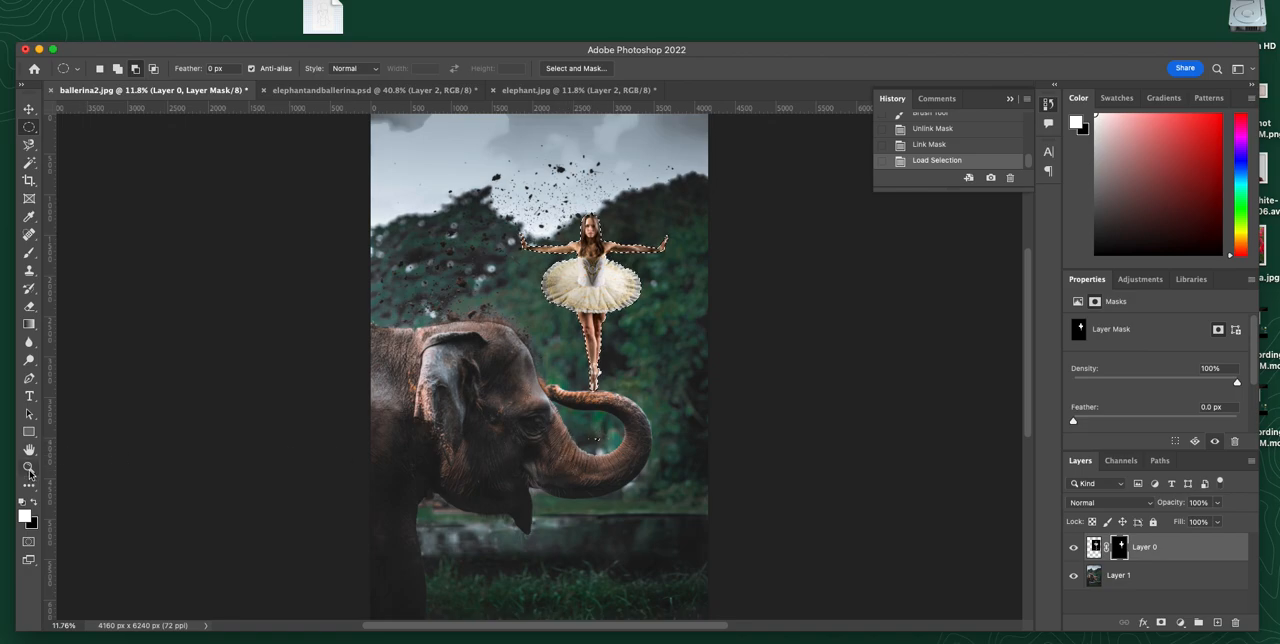
Step: Paint black on Layer 0's mask with a 175 px brush over the stray specks inside the trunk's curl, and clear the selection
{"action": "key", "text": "z"}
{"action": "left_click_drag", "start_coordinate": [593, 453], "coordinate": [591, 403]}
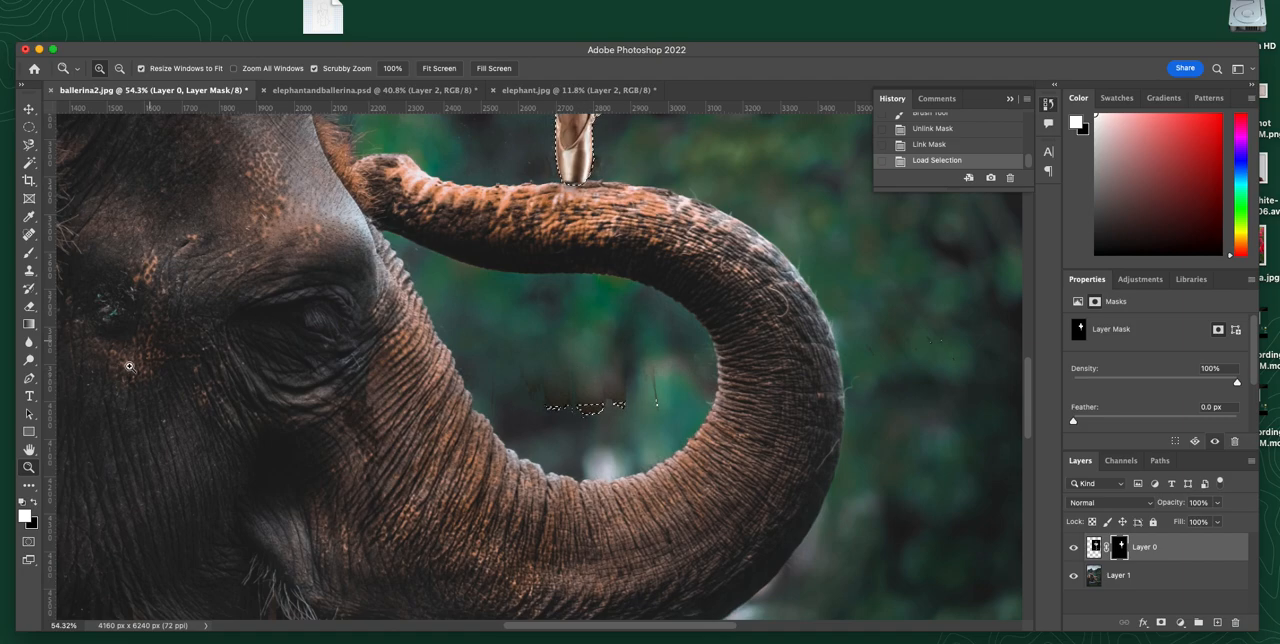
{"action": "left_click", "coordinate": [23, 503]}
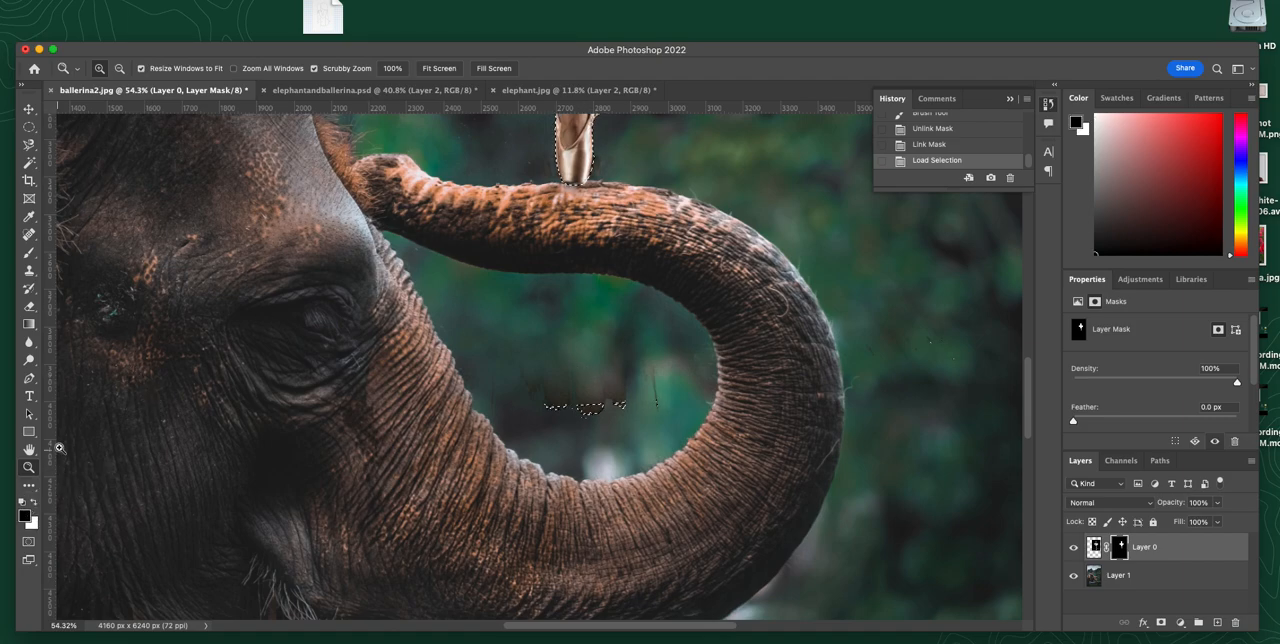
{"action": "key", "text": "b"}
{"action": "key", "text": "bracketleft"}
{"action": "key", "text": "bracketleft"}
{"action": "key", "text": "bracketleft"}
{"action": "key", "text": "bracketleft"}
{"action": "key", "text": "bracketleft"}
{"action": "key", "text": "bracketleft"}
{"action": "key", "text": "bracketleft"}
{"action": "key", "text": "bracketleft"}
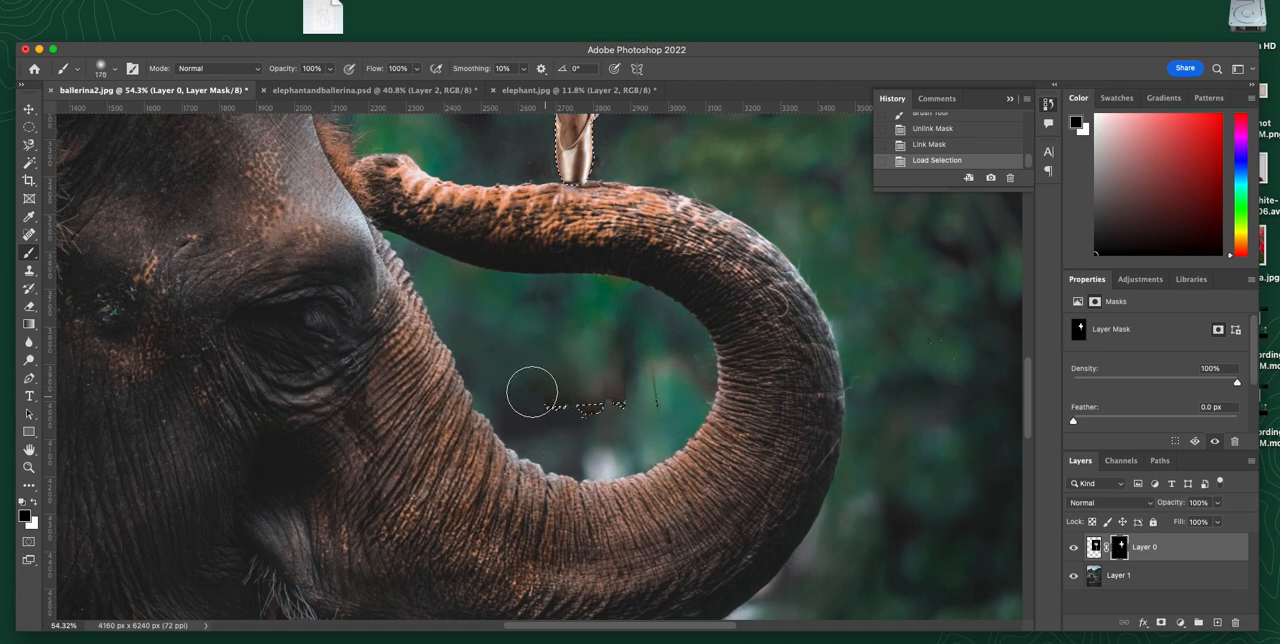
{"action": "left_click_drag", "start_coordinate": [624, 400], "coordinate": [544, 395]}
{"action": "key", "text": "super+d"}
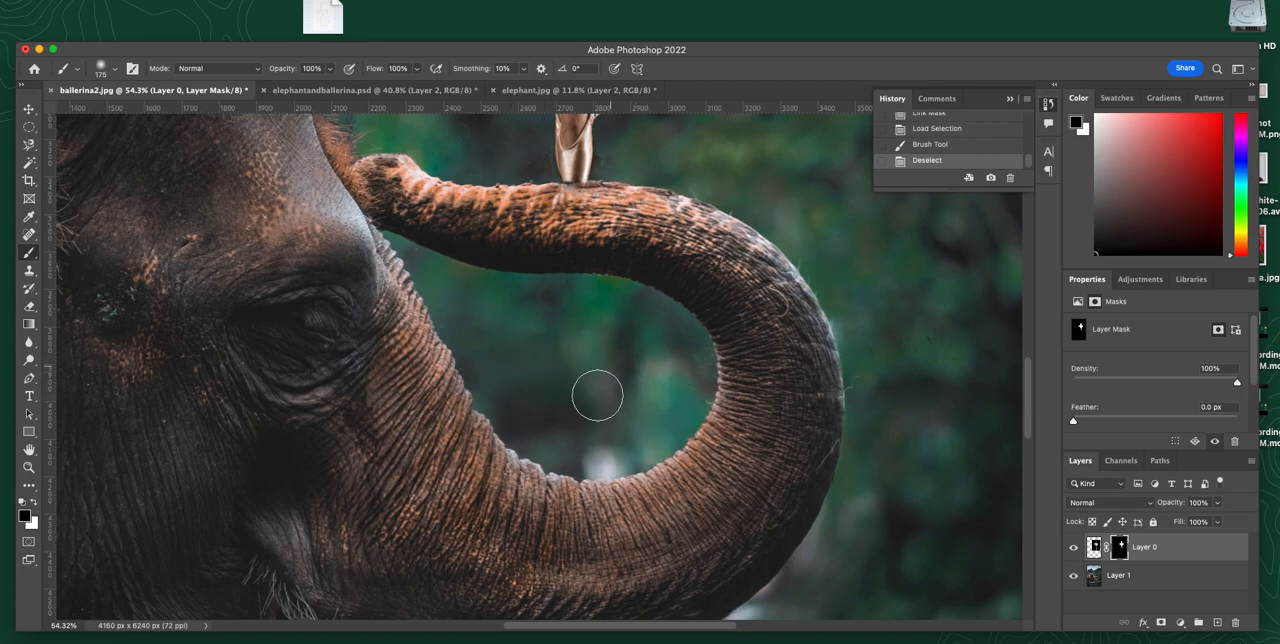
{"action": "mouse_move", "coordinate": [606, 397]}
{"action": "left_mouse_down"}
{"action": "mouse_move", "coordinate": [594, 359]}
{"action": "mouse_move", "coordinate": [560, 331]}
{"action": "left_mouse_up"}
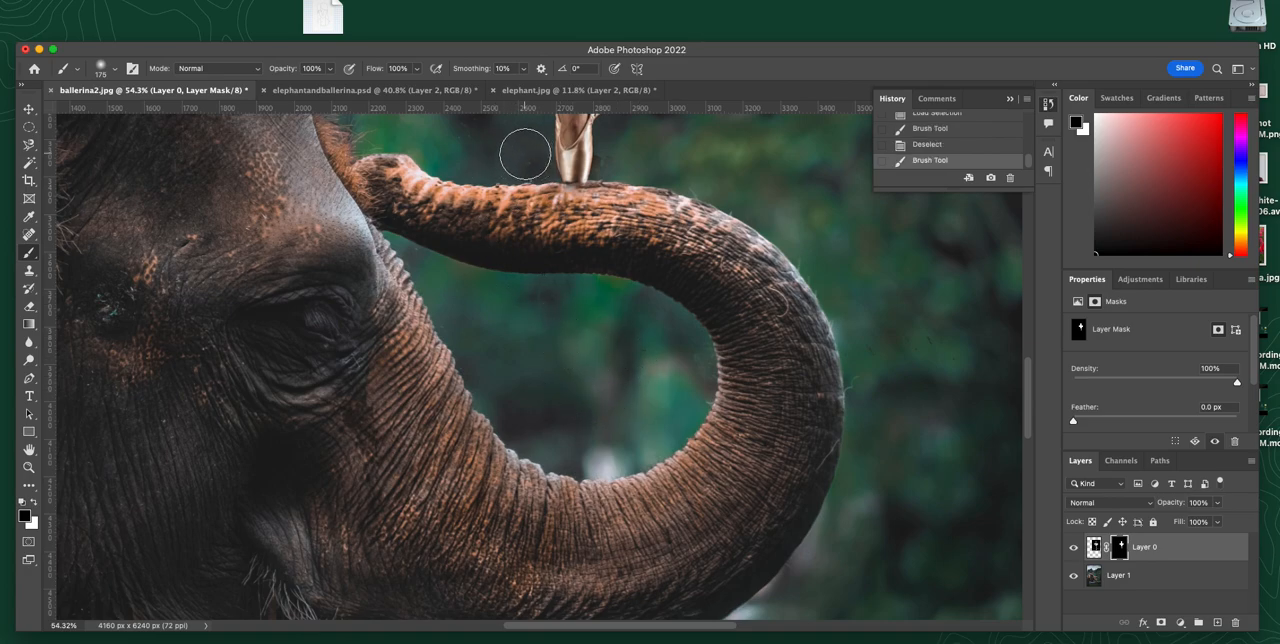
Step: Paint black on Layer 0's mask on both sides of the dancer's feet, reducing the brush to 80 px for the finer dabs
{"action": "left_click", "coordinate": [521, 162]}
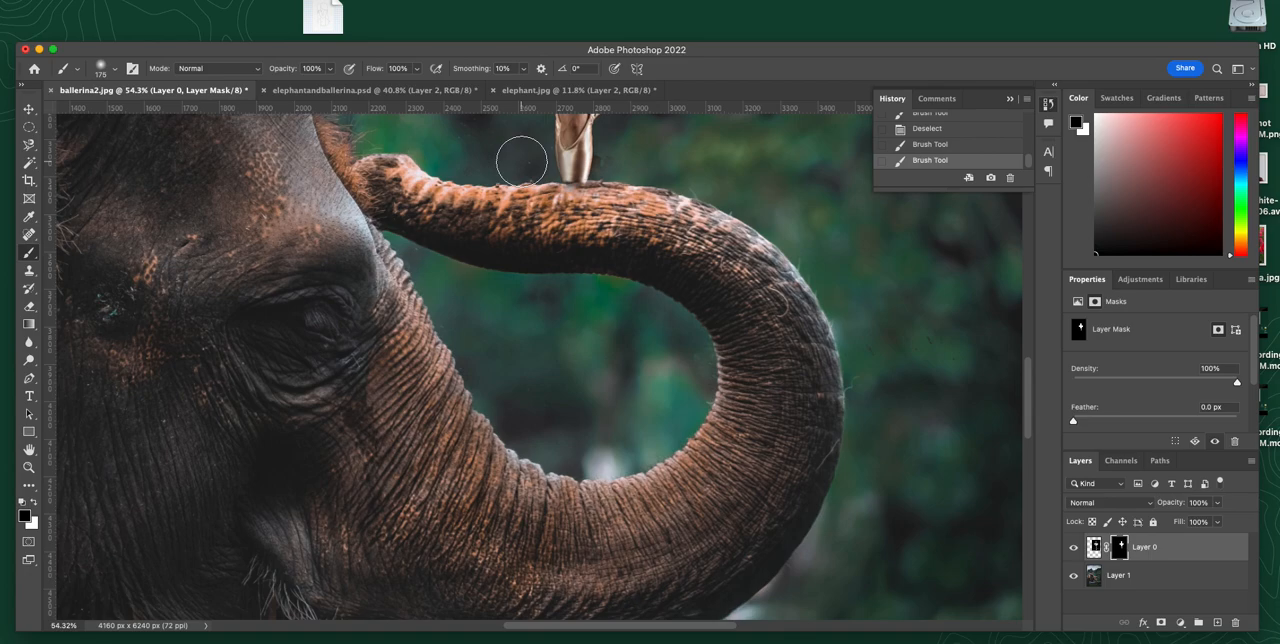
{"action": "key", "text": "bracketleft"}
{"action": "key", "text": "bracketleft"}
{"action": "key", "text": "bracketleft"}
{"action": "key", "text": "bracketleft"}
{"action": "key", "text": "bracketleft"}
{"action": "left_click", "coordinate": [603, 159]}
{"action": "left_click", "coordinate": [514, 163]}
{"action": "key", "text": "super+0"}
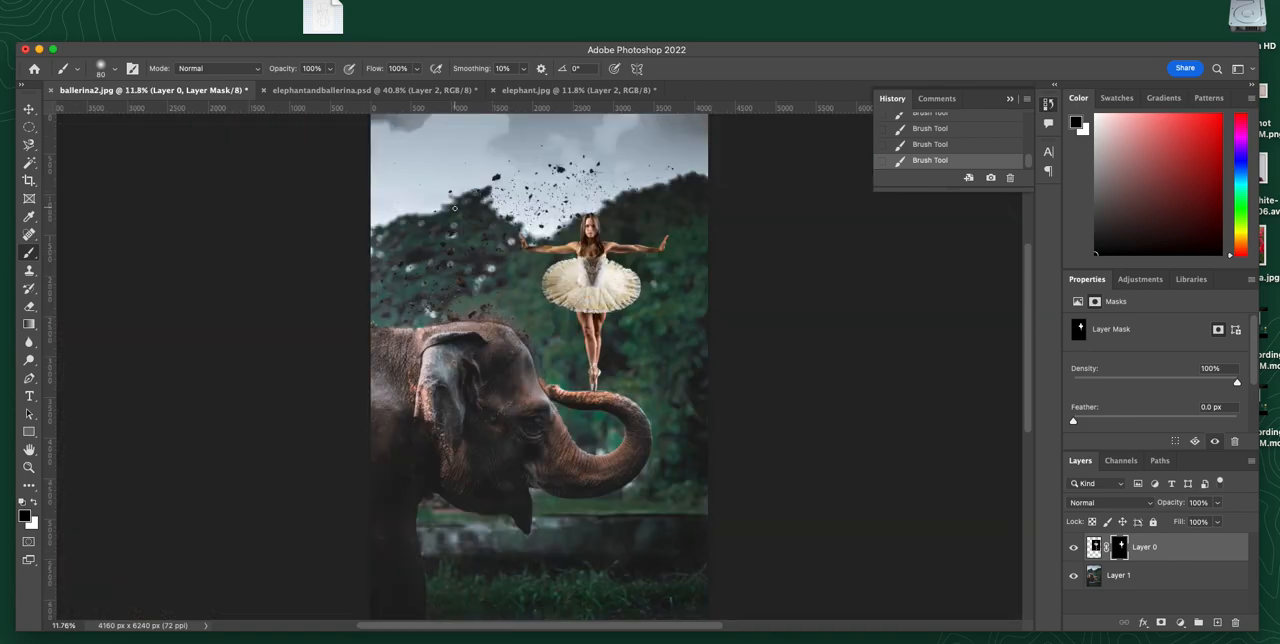
Step: Load Layer 0's mask as a selection, fill it on a new layer with dark green sampled from the trees, and deselect
{"action": "left_click", "coordinate": [1121, 549], "text": "super"}
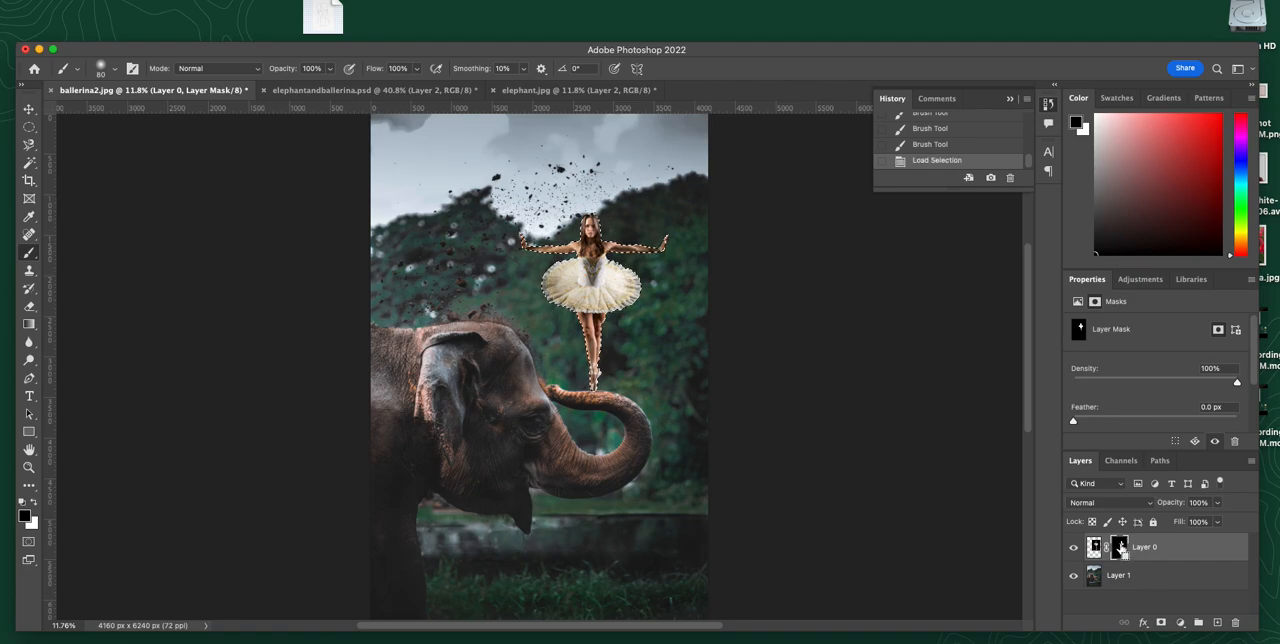
{"action": "left_click", "coordinate": [1217, 624]}
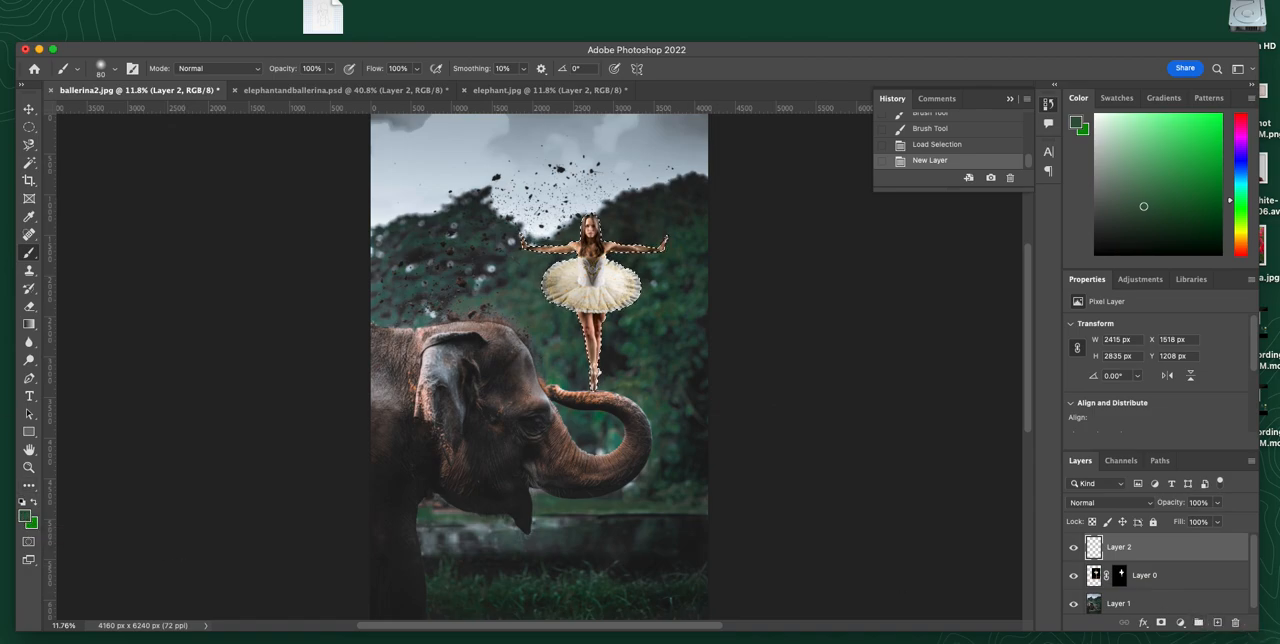
{"action": "left_click", "coordinate": [30, 220]}
{"action": "right_click", "coordinate": [30, 220]}
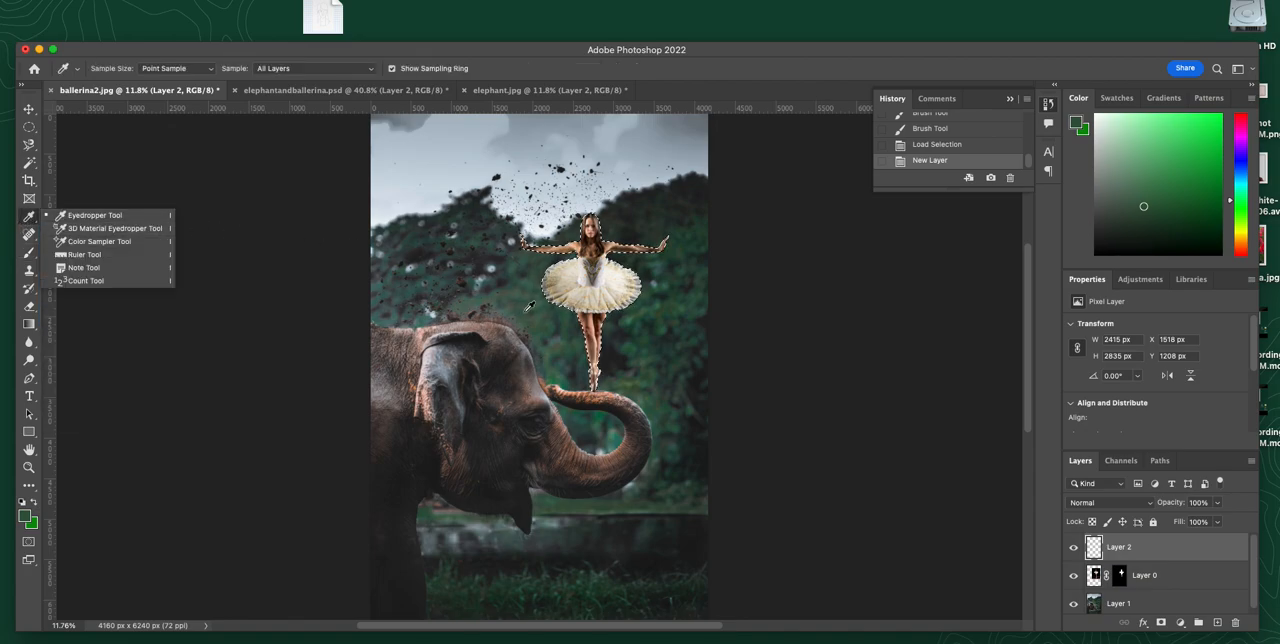
{"action": "left_click", "coordinate": [548, 327]}
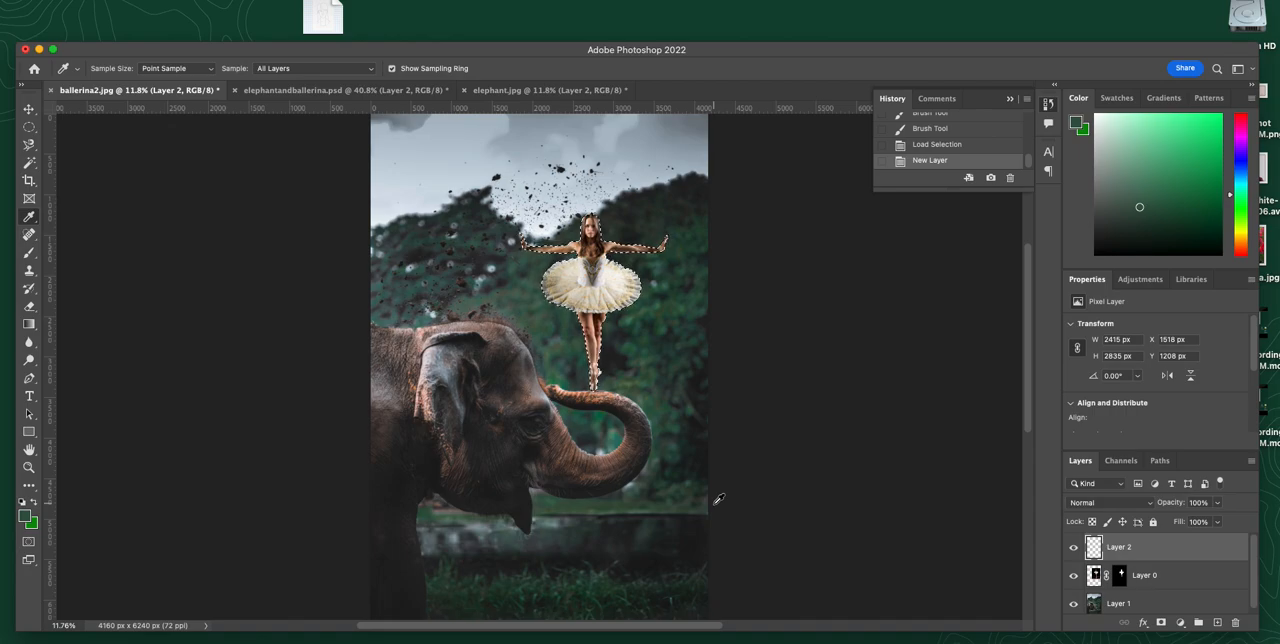
{"action": "key", "text": "alt+BackSpace"}
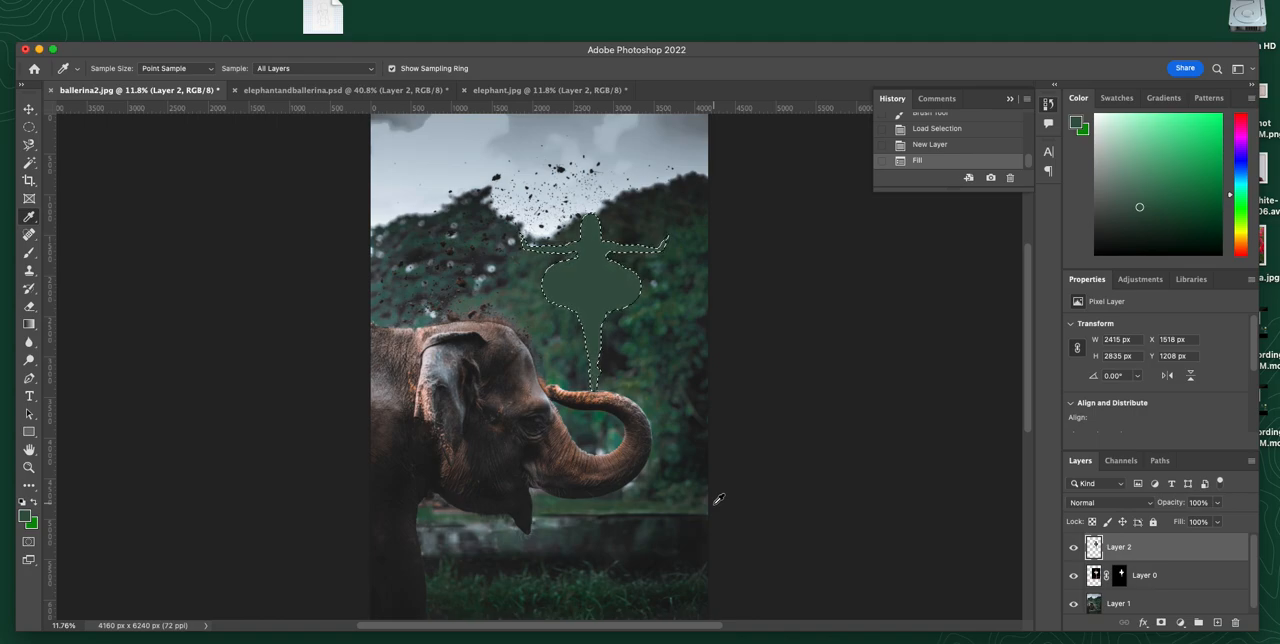
{"action": "key", "text": "super+d"}
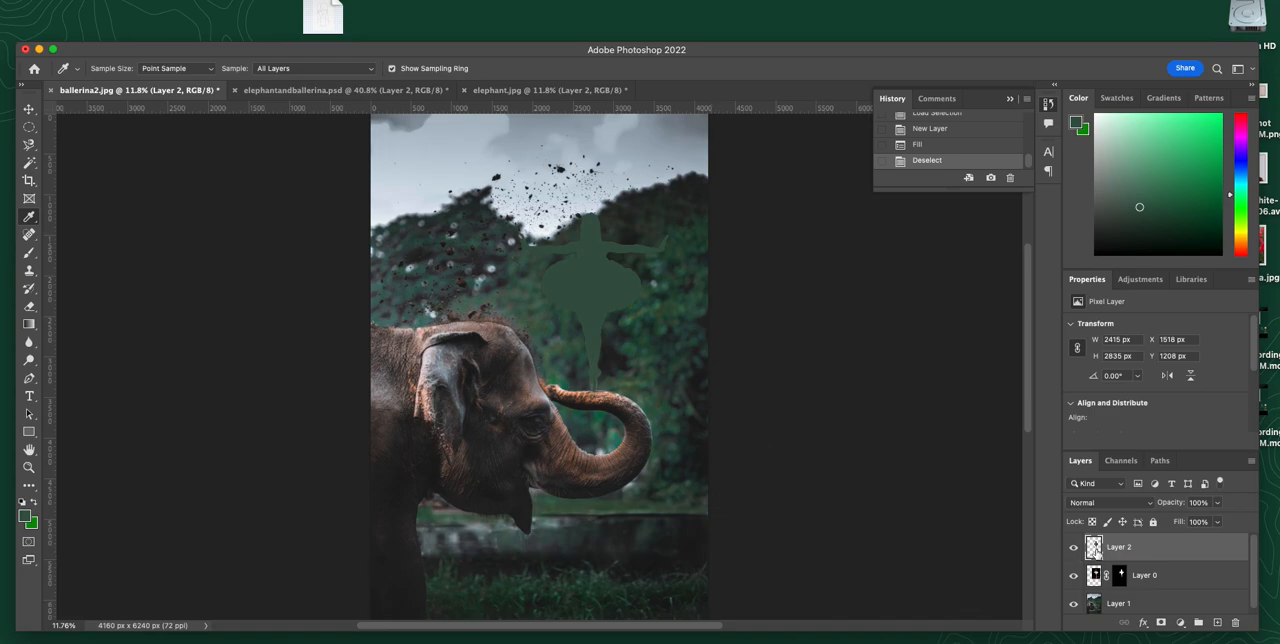
Step: Set the green silhouette layer's blend mode to Multiply and its opacity to 61%
{"action": "left_click", "coordinate": [1150, 505]}
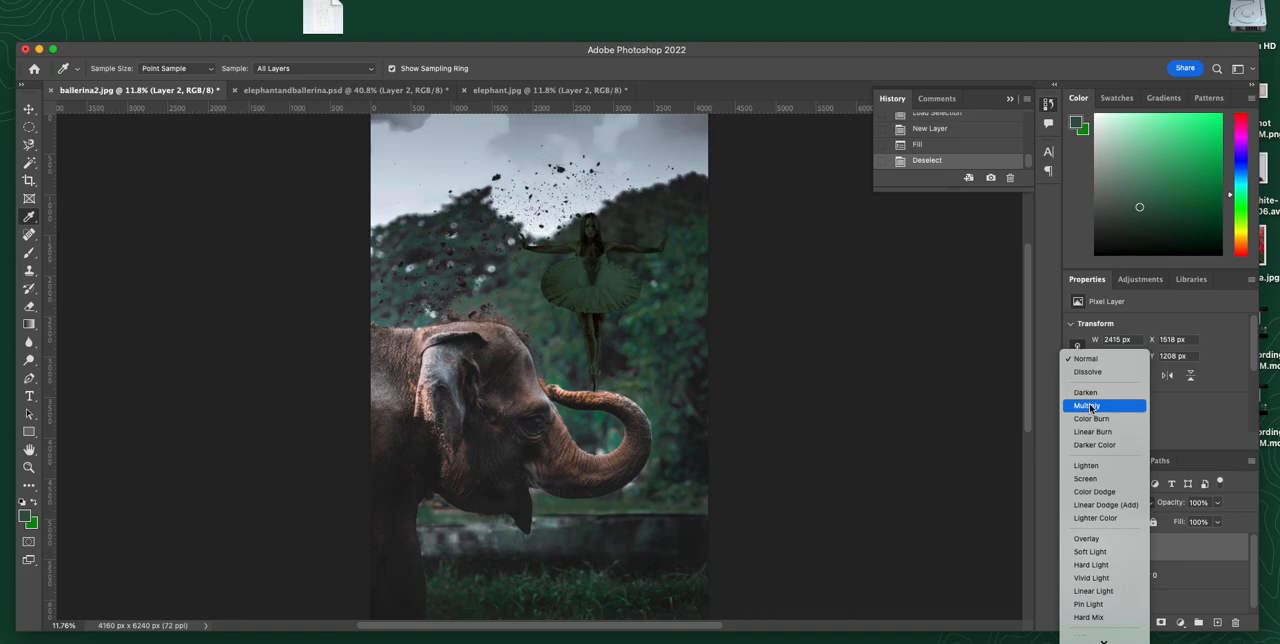
{"action": "left_click", "coordinate": [1091, 407]}
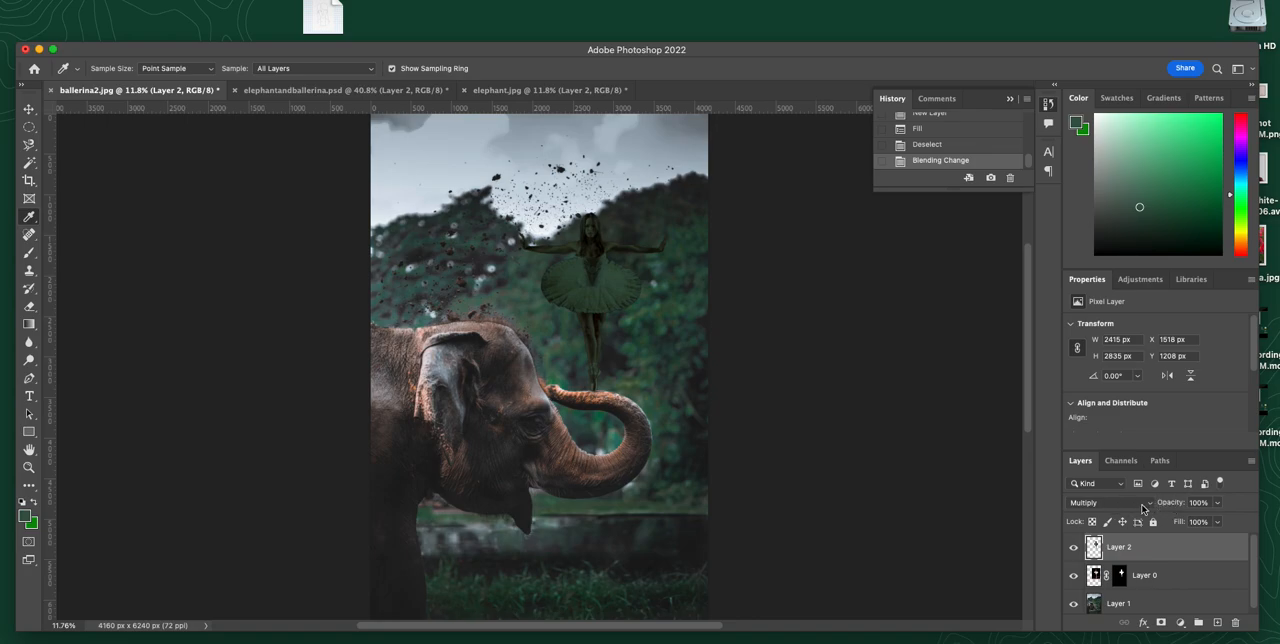
{"action": "left_click", "coordinate": [1217, 502]}
{"action": "left_click_drag", "start_coordinate": [1217, 521], "coordinate": [1192, 522]}
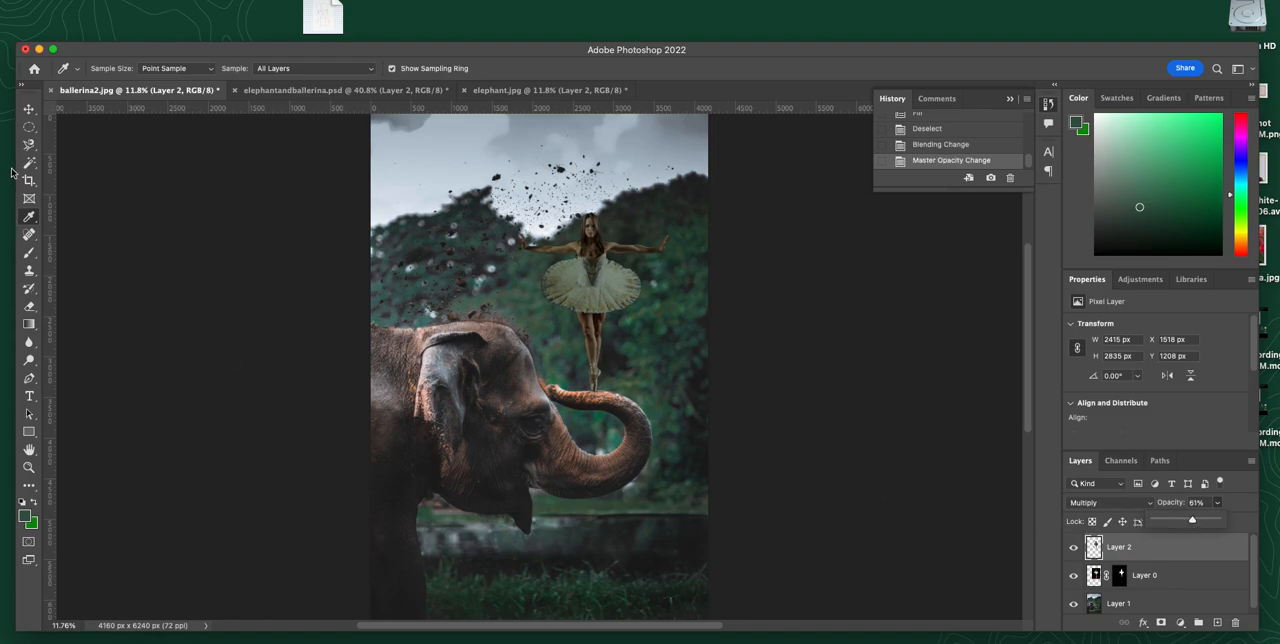
Step: Load Layer 0's mask as a selection, change Layer 2's blend mode to Linear Burn, and deselect
{"action": "left_click", "coordinate": [28, 109]}
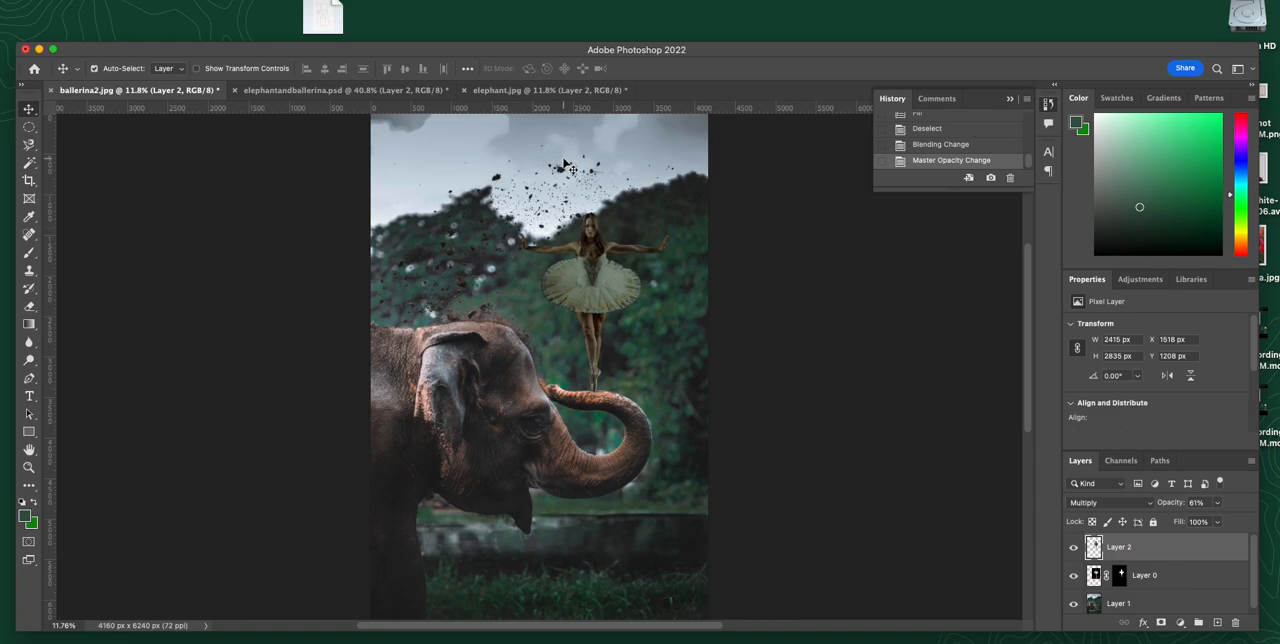
{"action": "left_click", "coordinate": [1119, 578], "text": "super"}
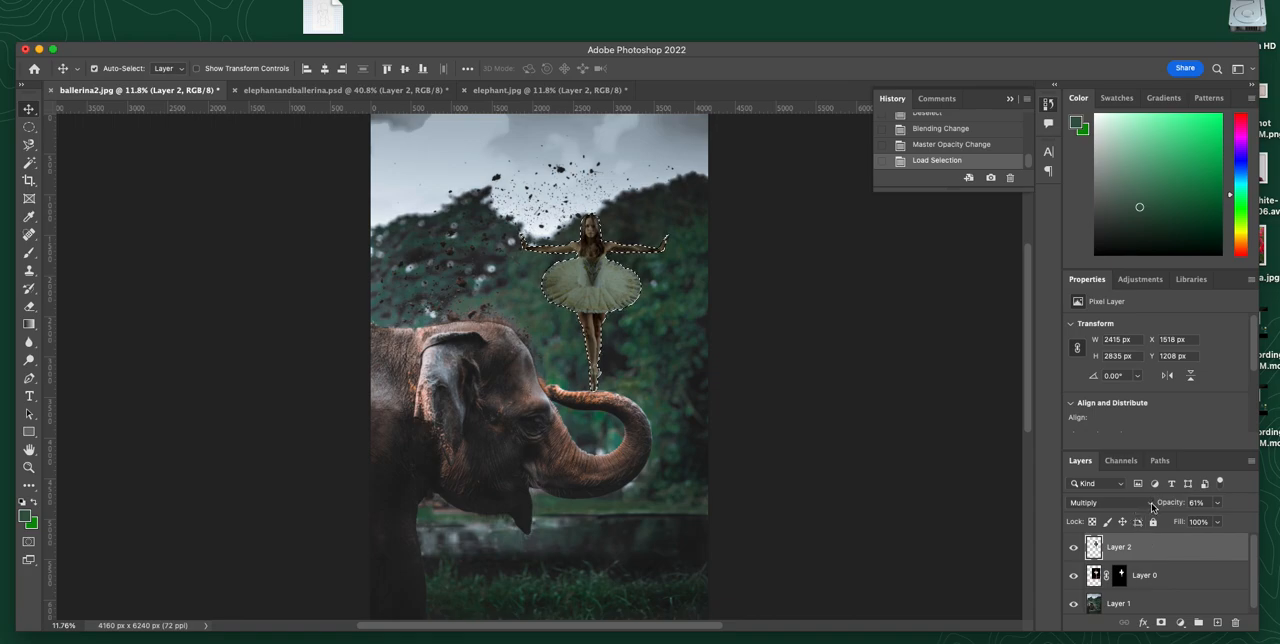
{"action": "left_click", "coordinate": [1108, 502]}
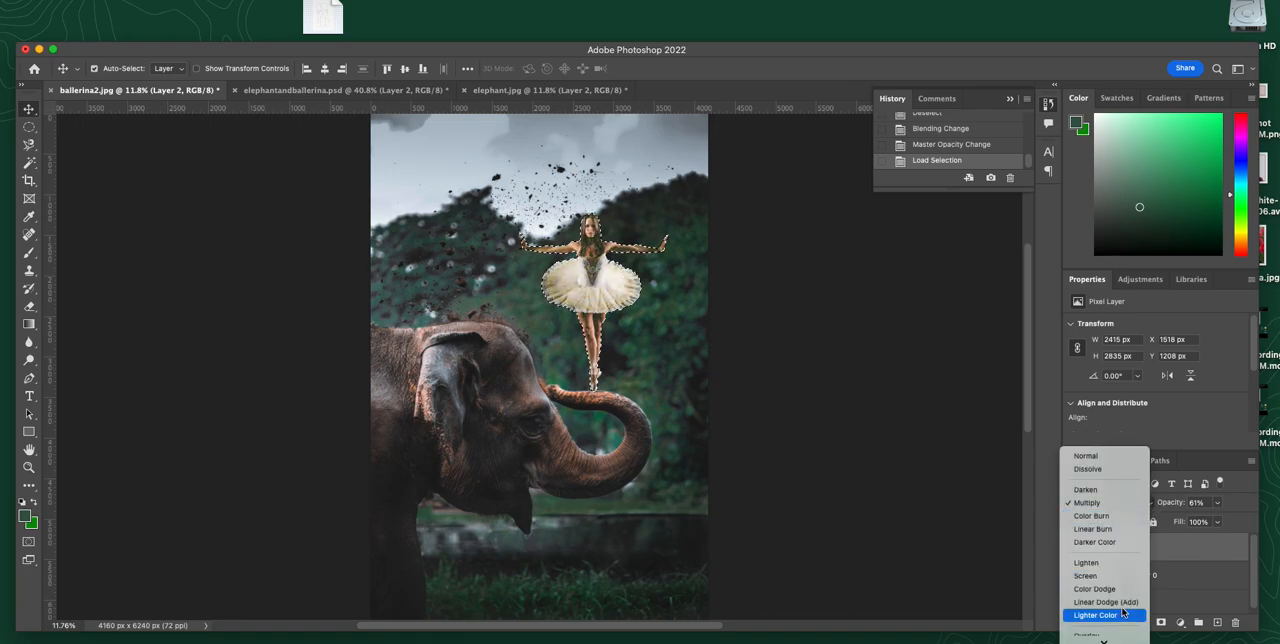
{"action": "left_click", "coordinate": [1124, 530]}
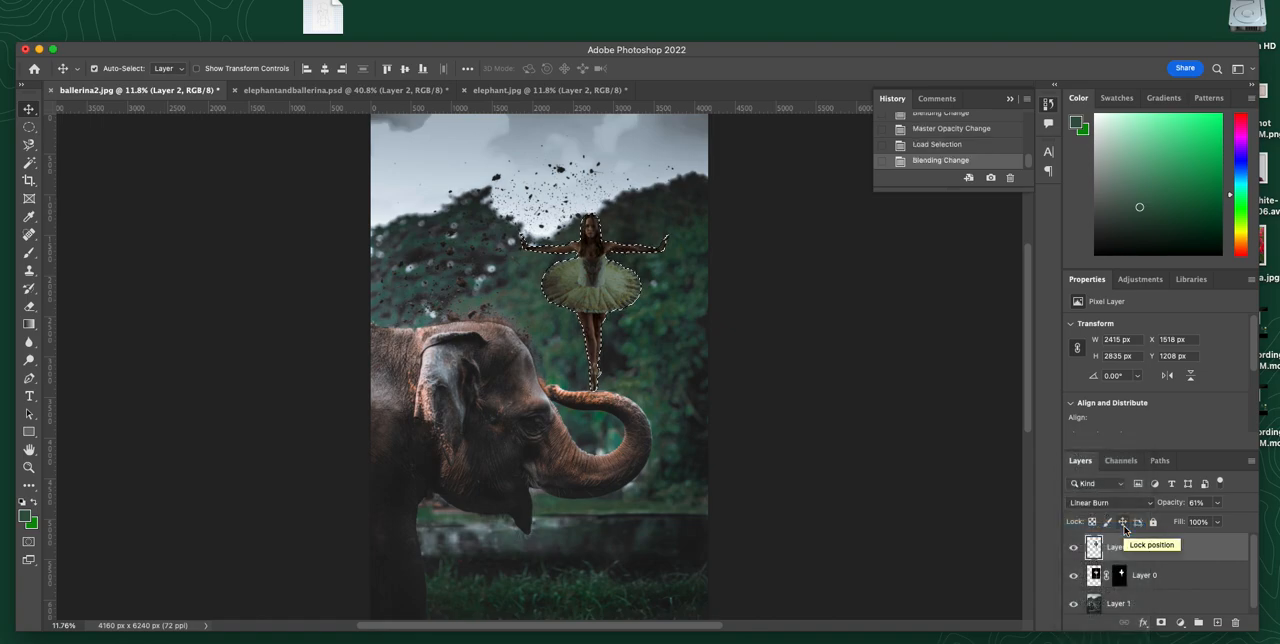
{"action": "key", "text": "super+d"}
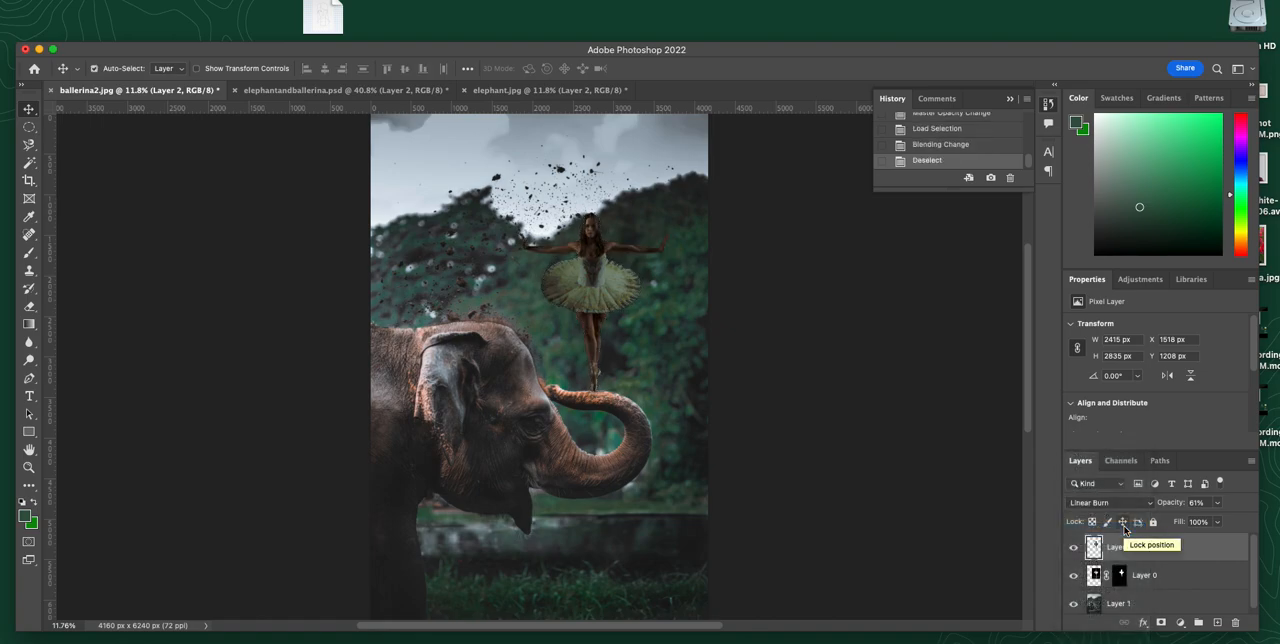